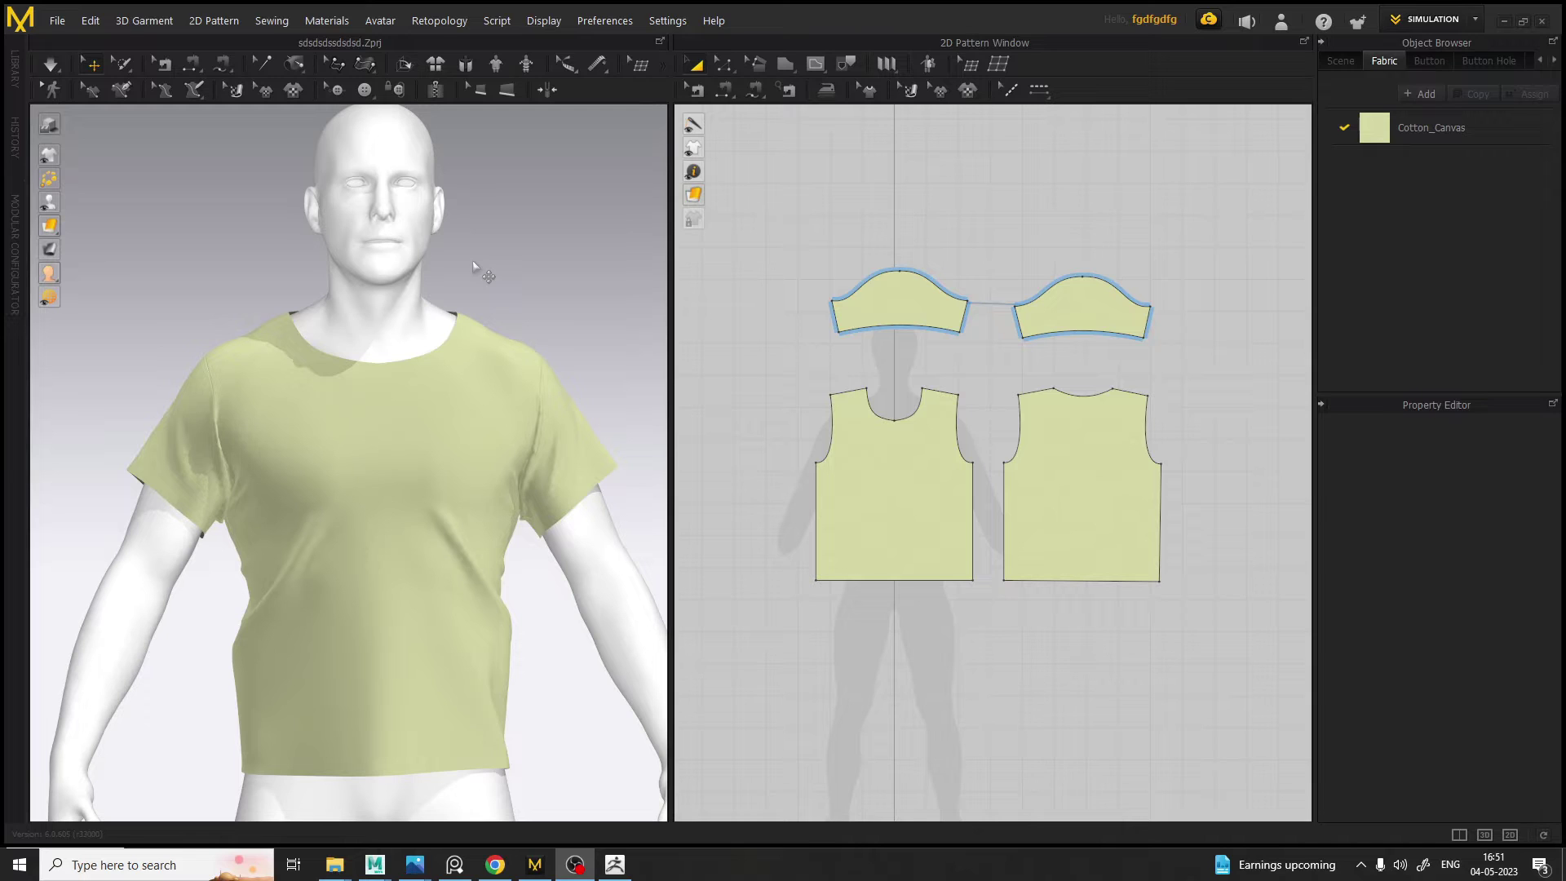
Pan the 3D view of the draped T-shirt on the avatar slightly
middle_click_drag(485, 299, 477, 288)
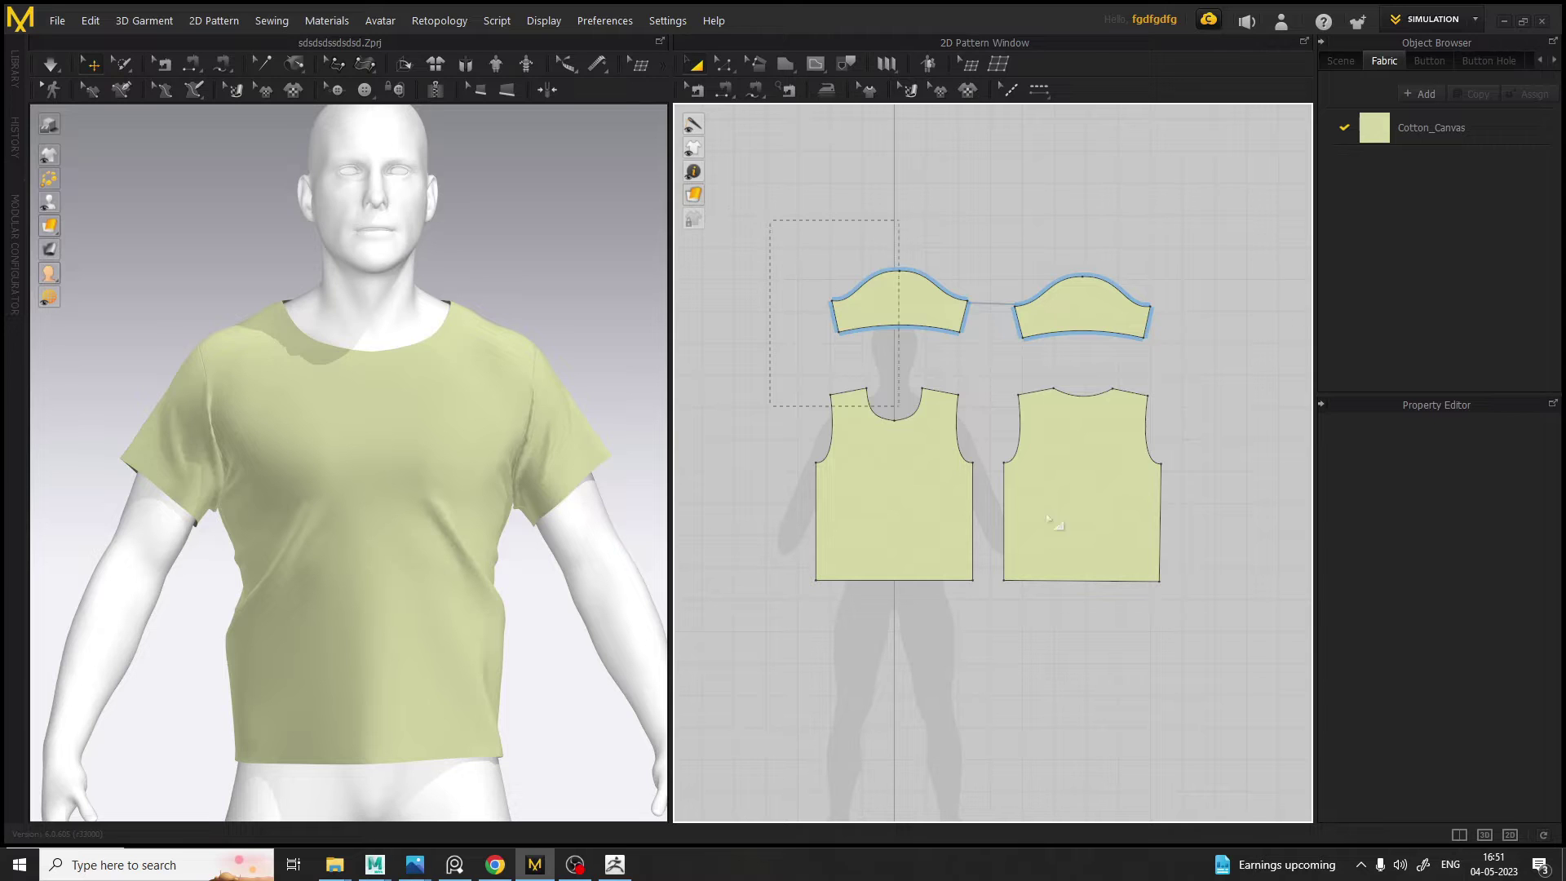
Export all four selected patterns as OBJ over Tshirt_HP.obj, as one thin unwelded object
left_click_drag(783, 231, 1191, 608)
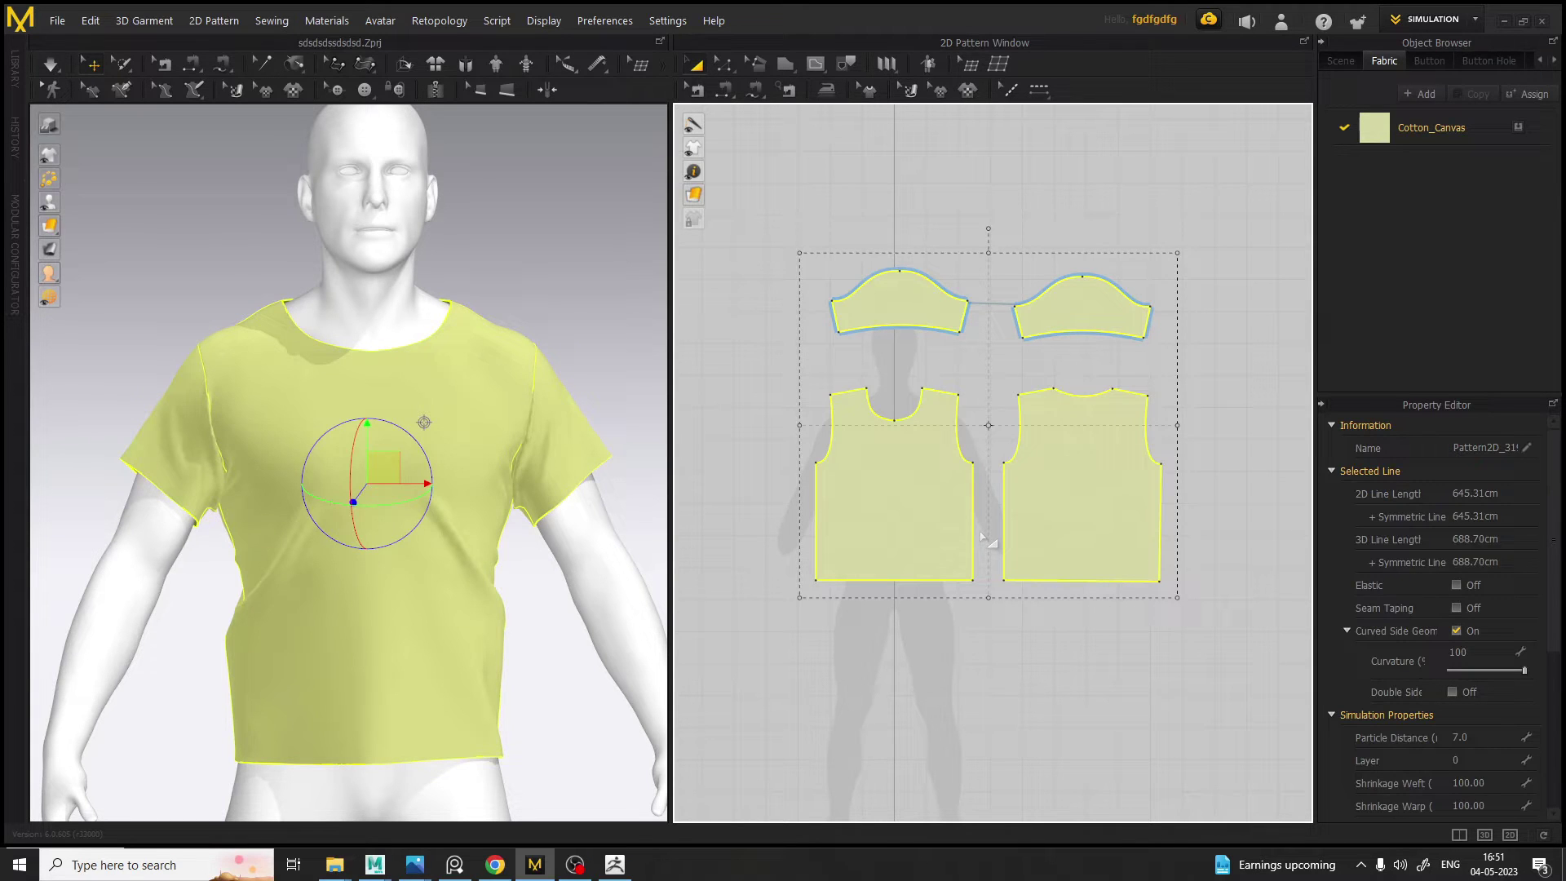
left_click(57, 21)
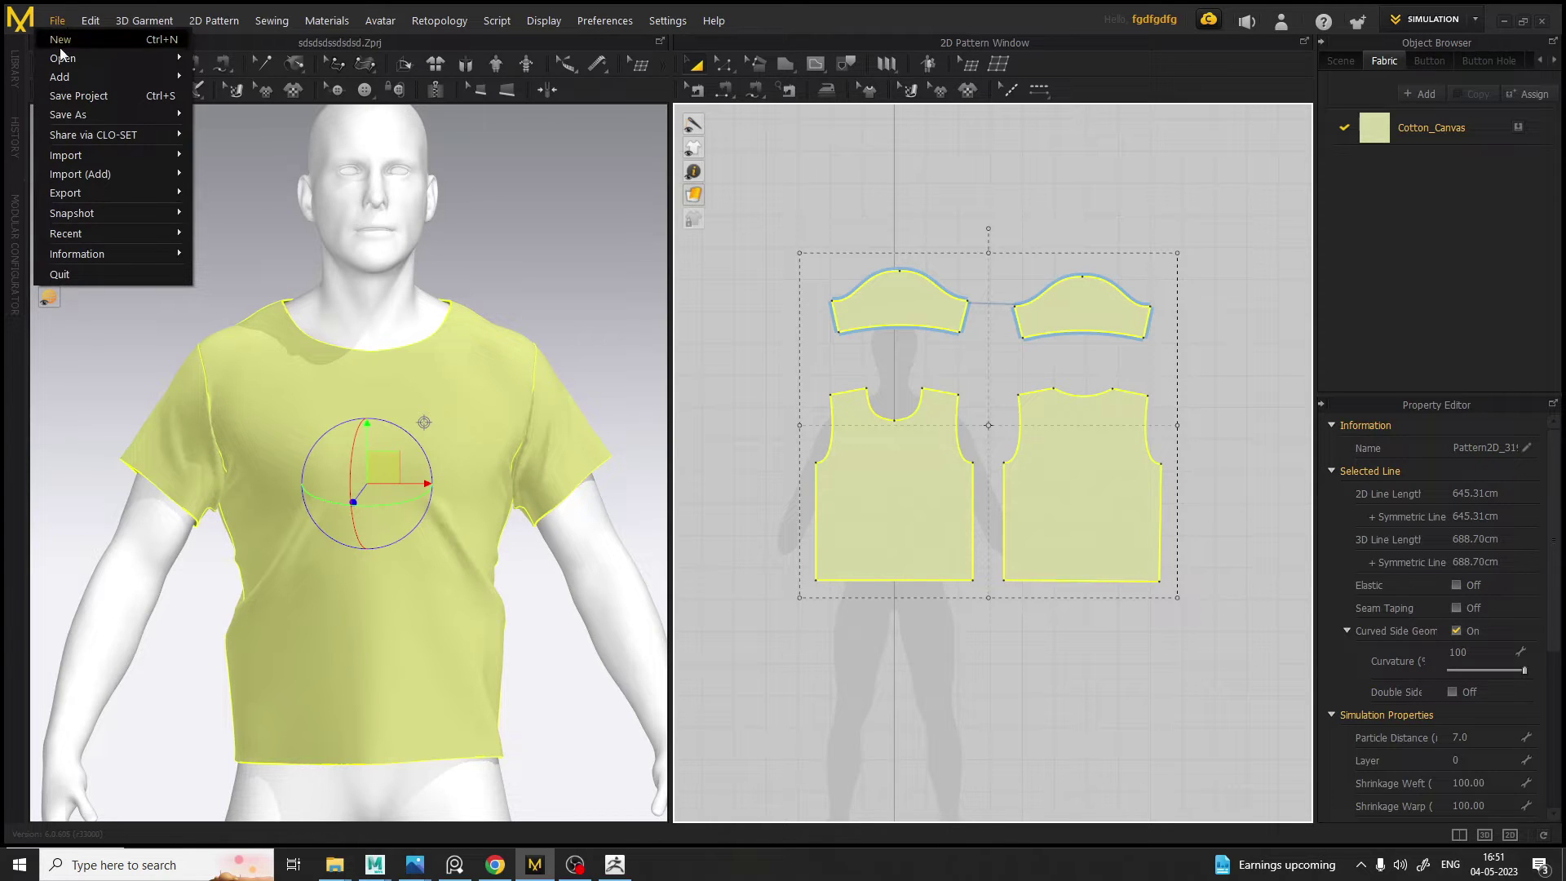
mouse_move(112, 195)
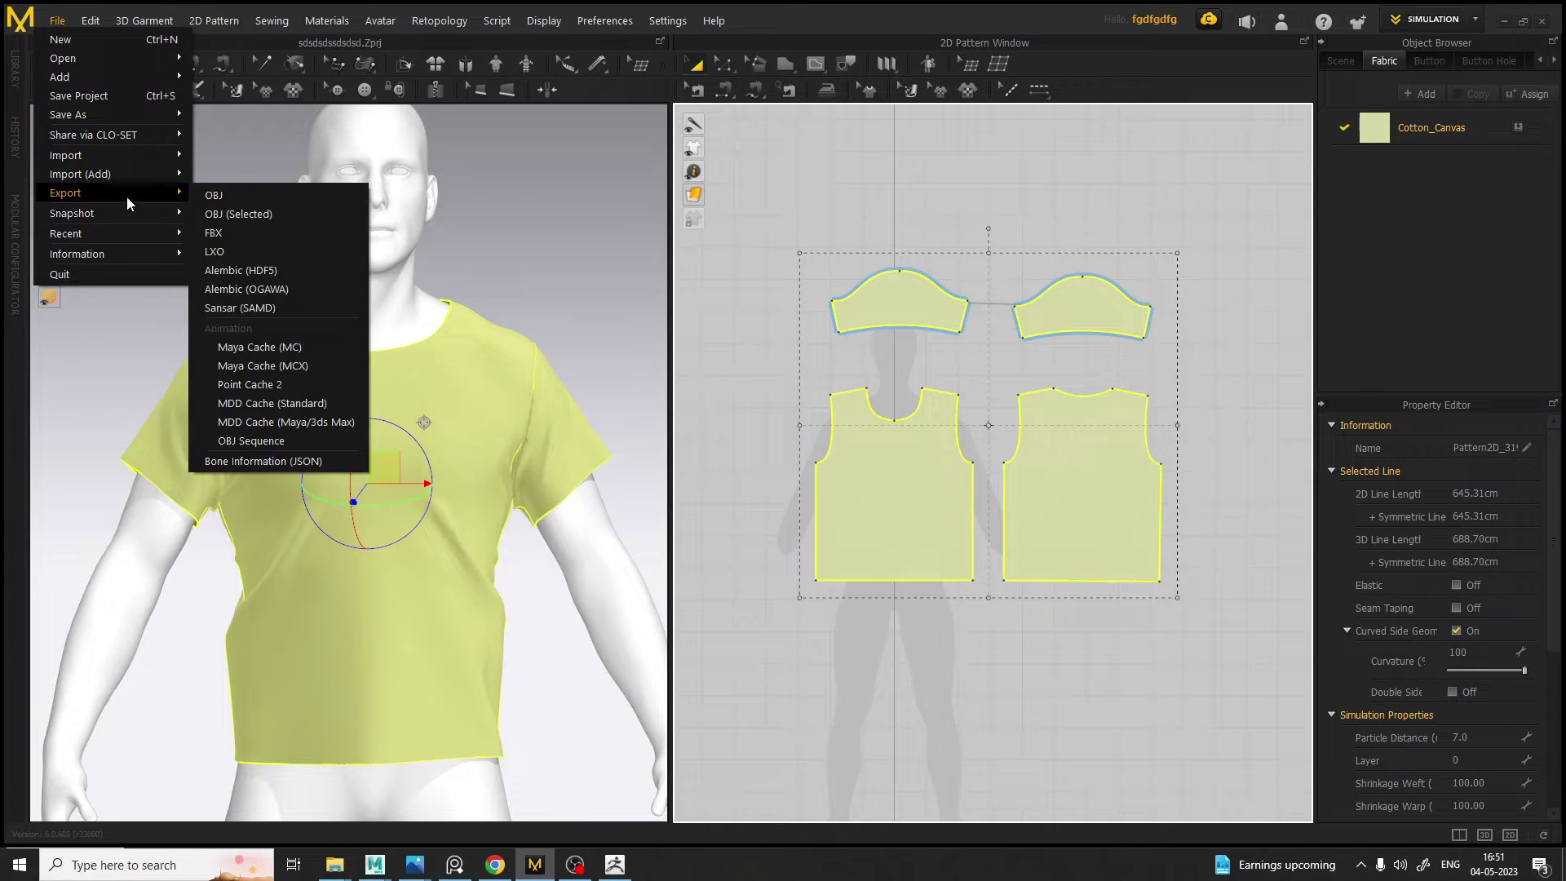
left_click(238, 215)
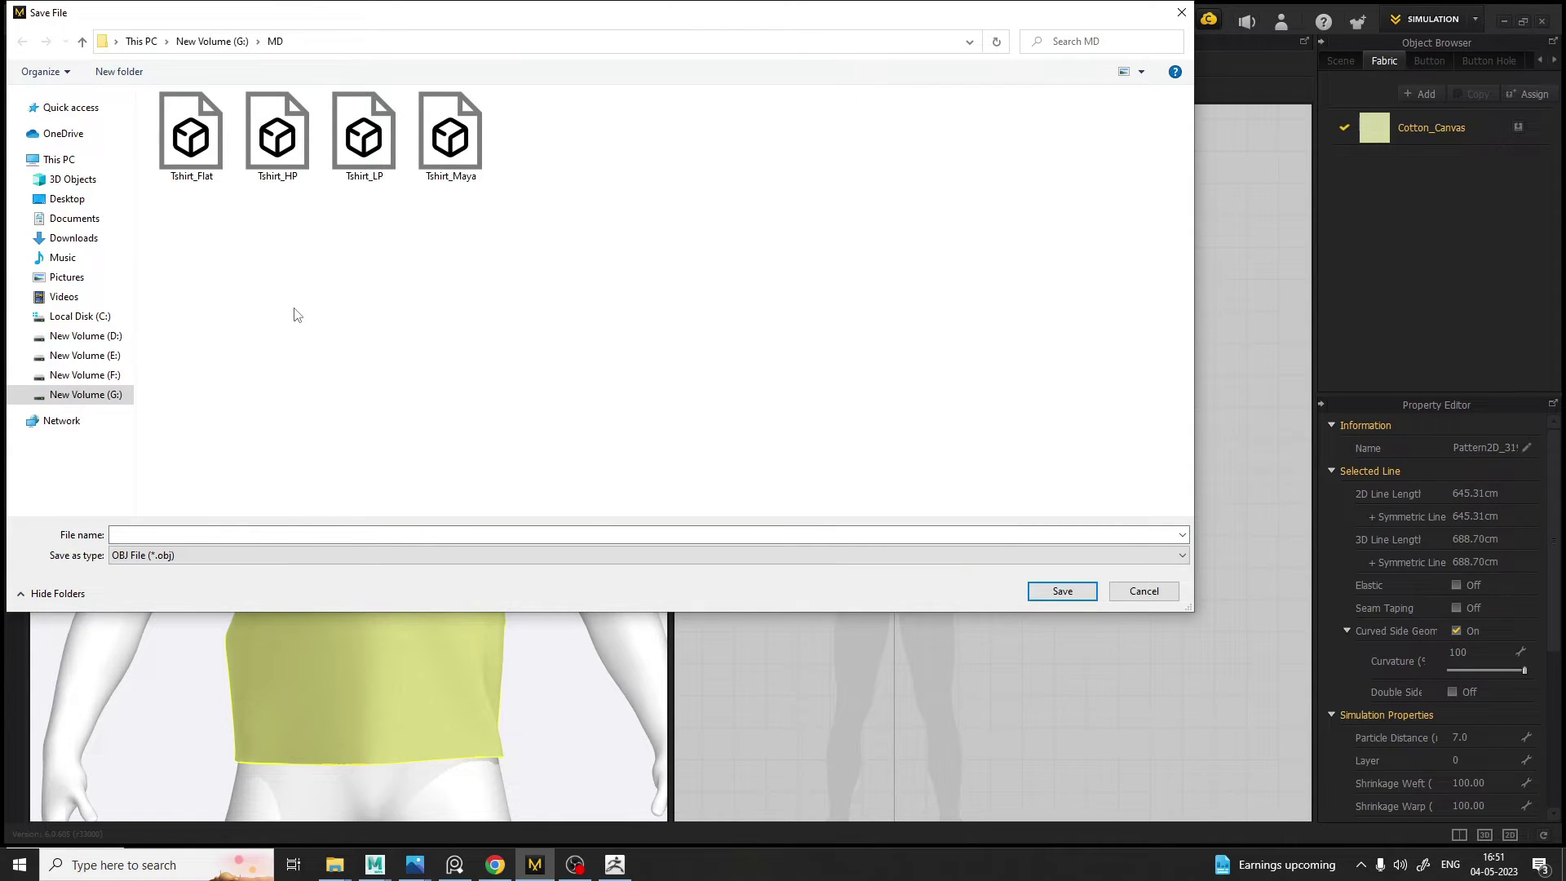
double_click(283, 155)
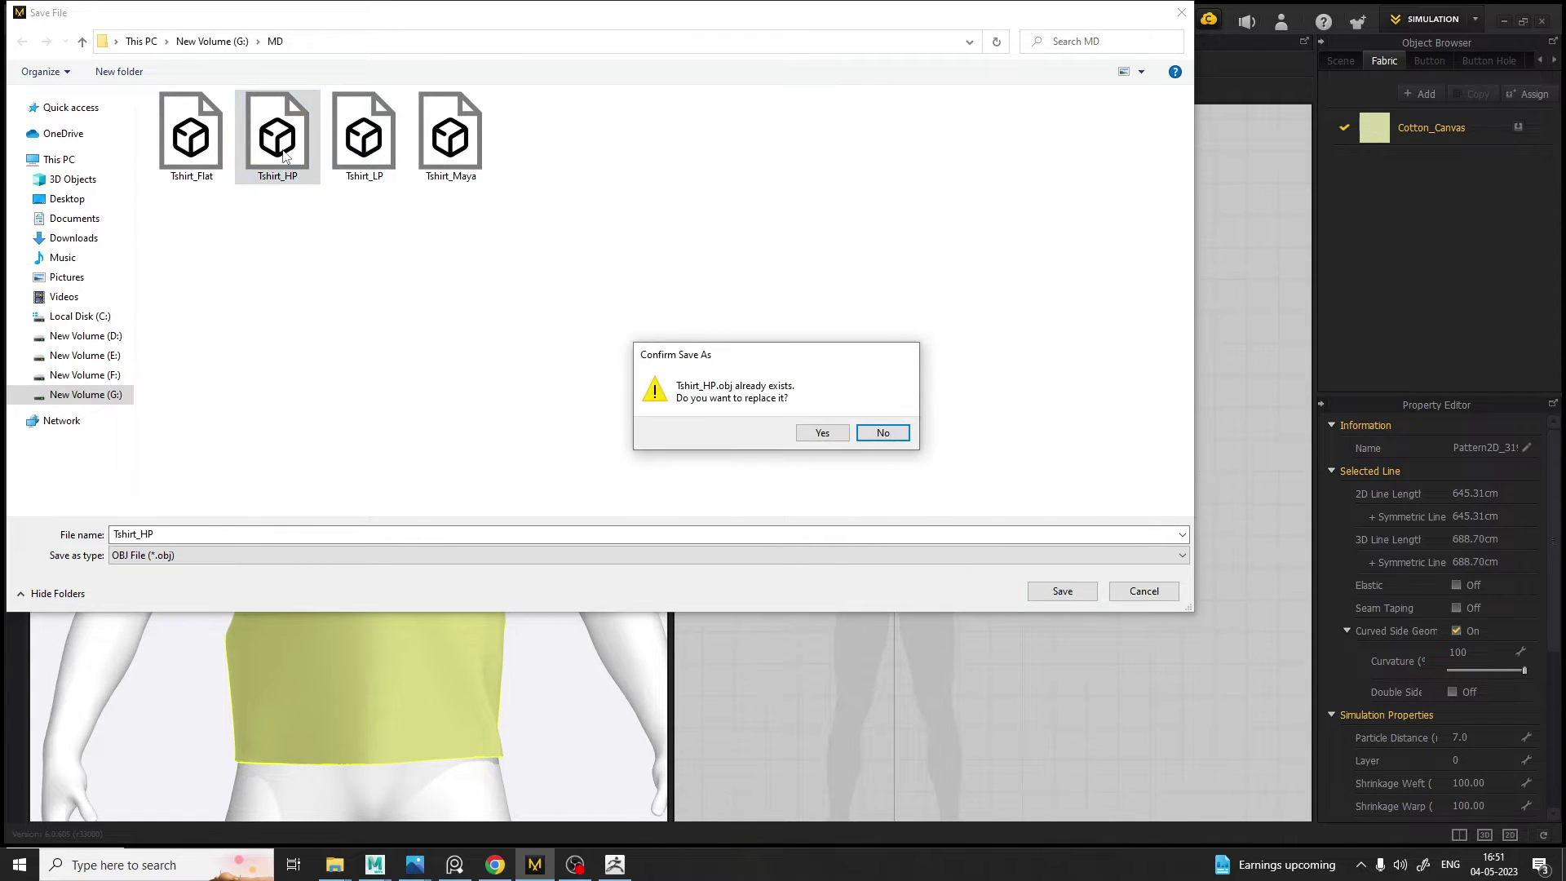
left_click(844, 436)
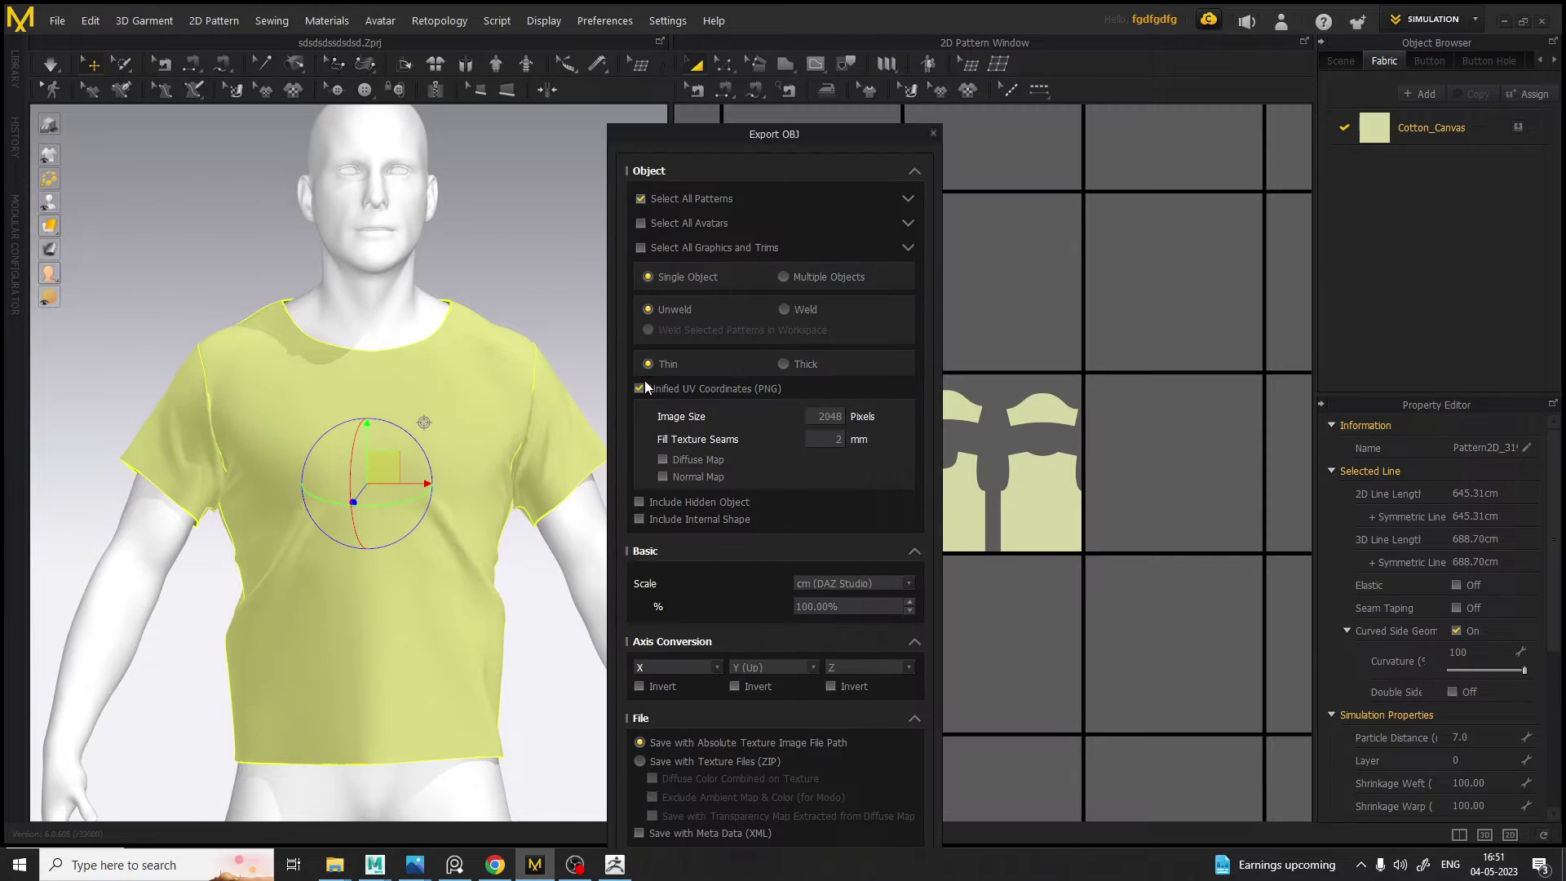
left_click_drag(651, 143, 612, 61)
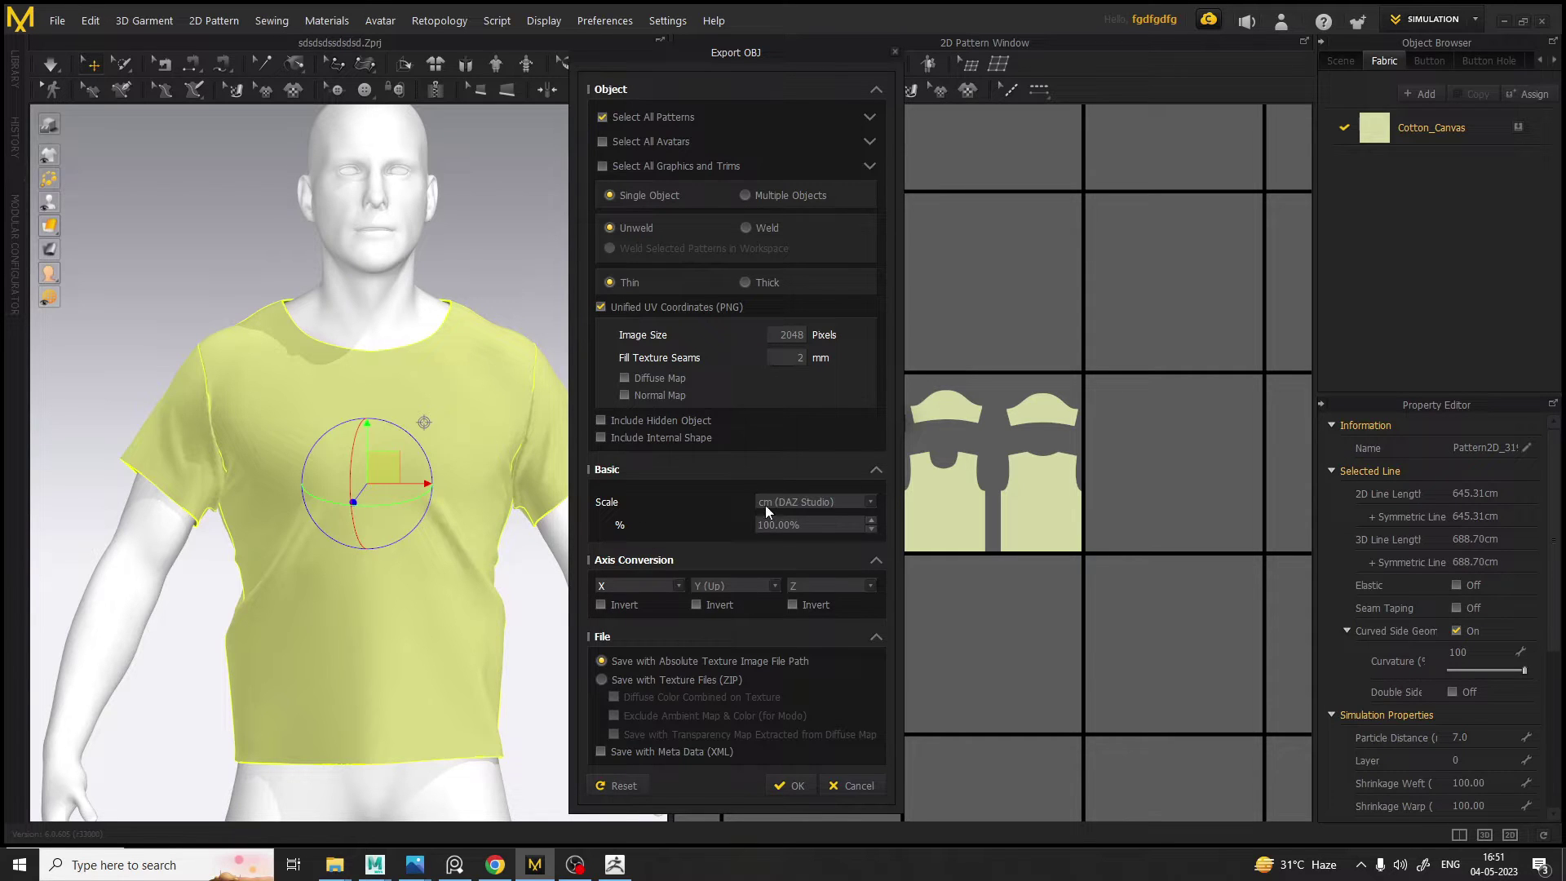
left_click(786, 785)
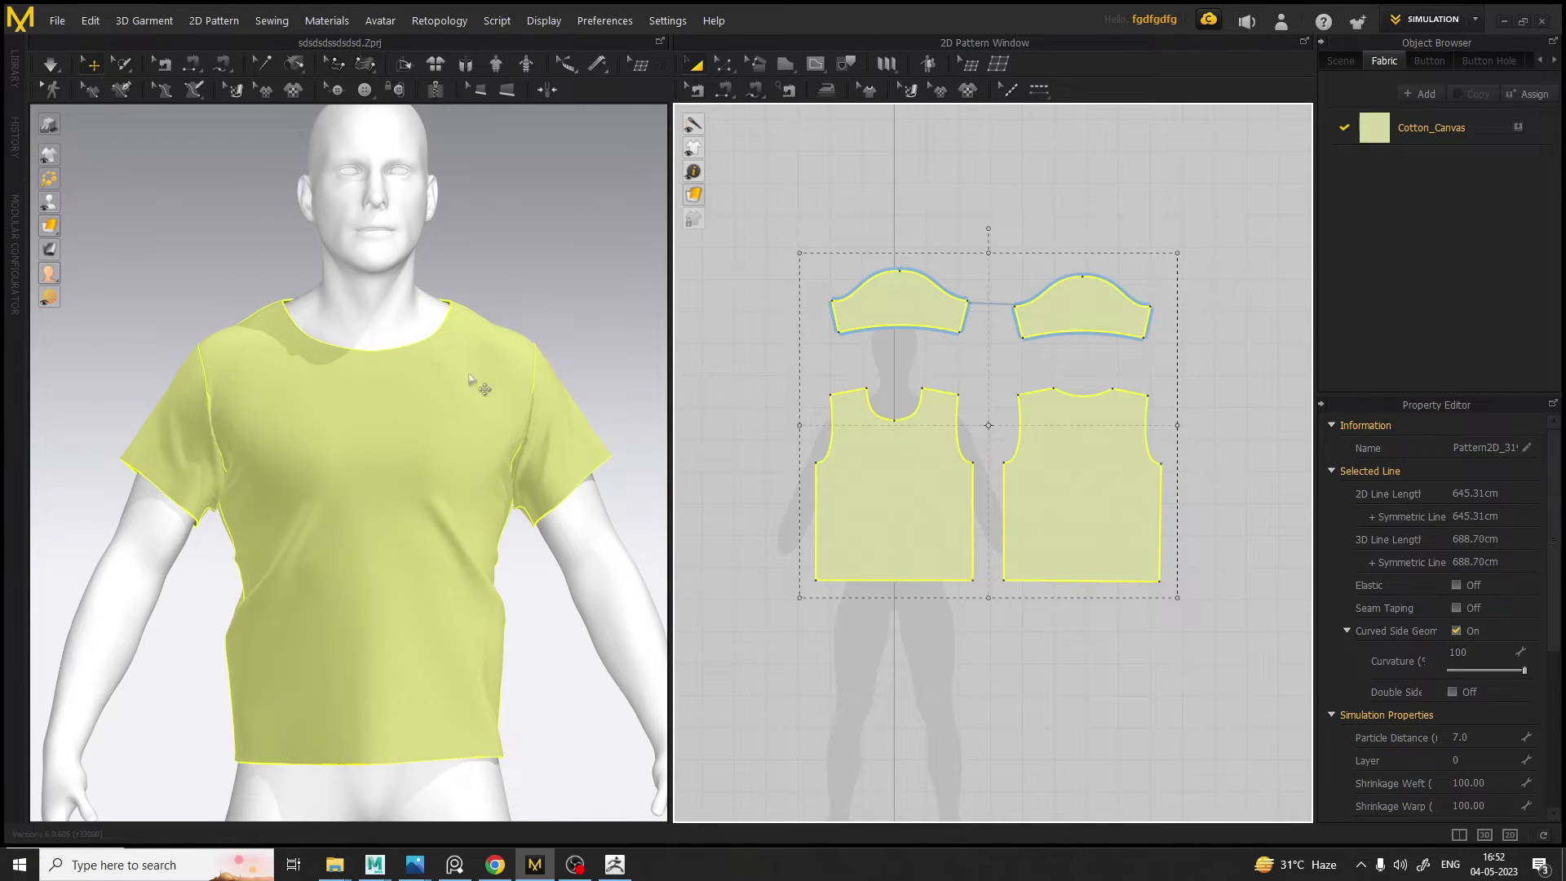
Reset the selected shirt's 3D arrangement so its pieces lie flat, then zoom out
left_click(375, 425)
right_click(373, 429)
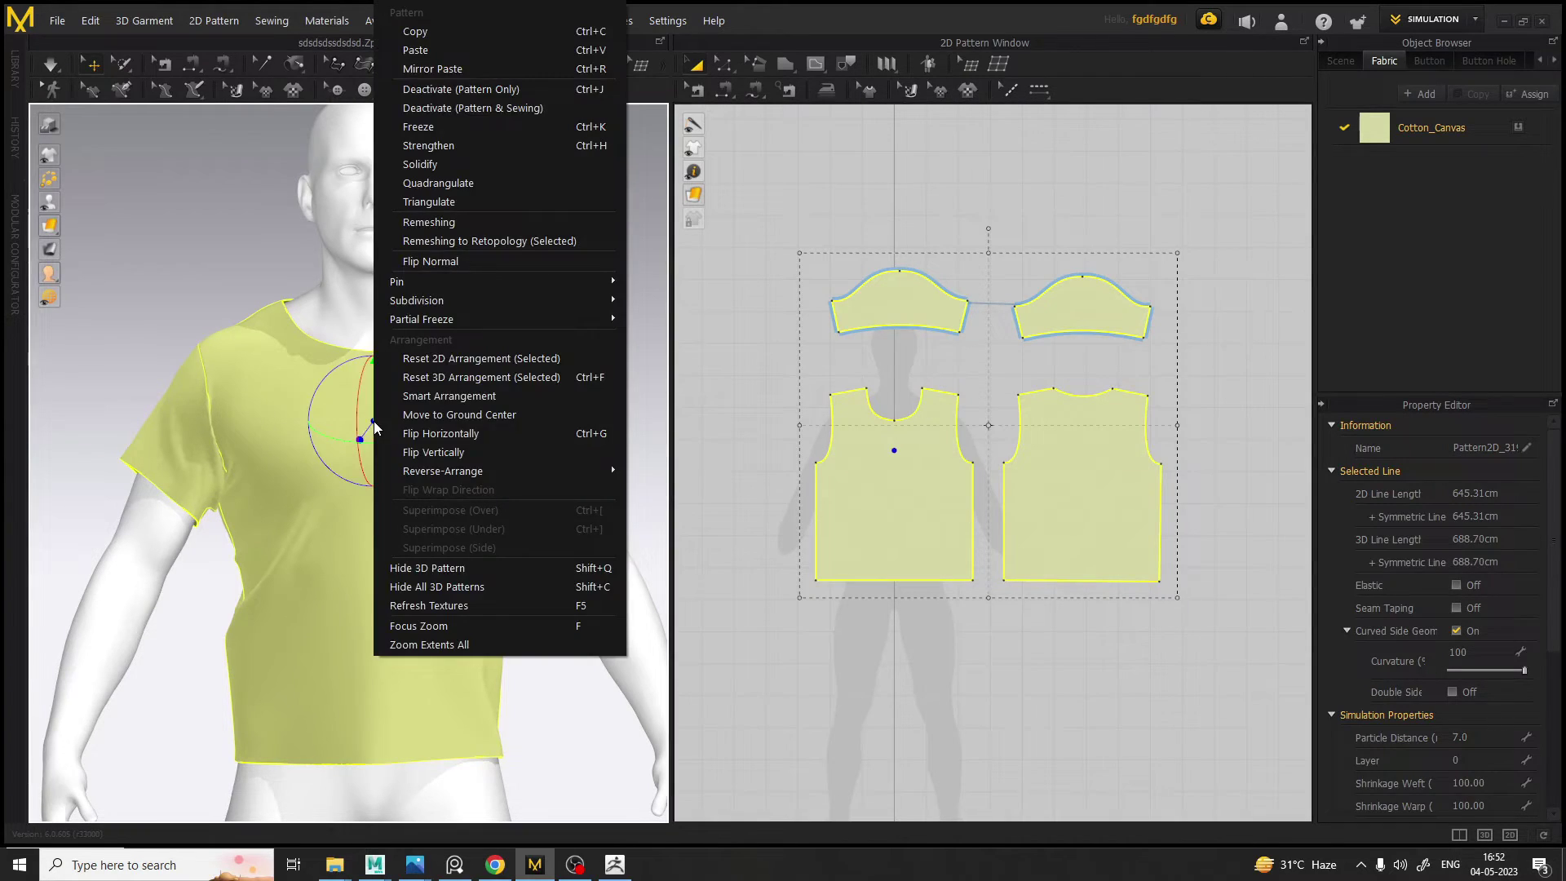
left_click(462, 360)
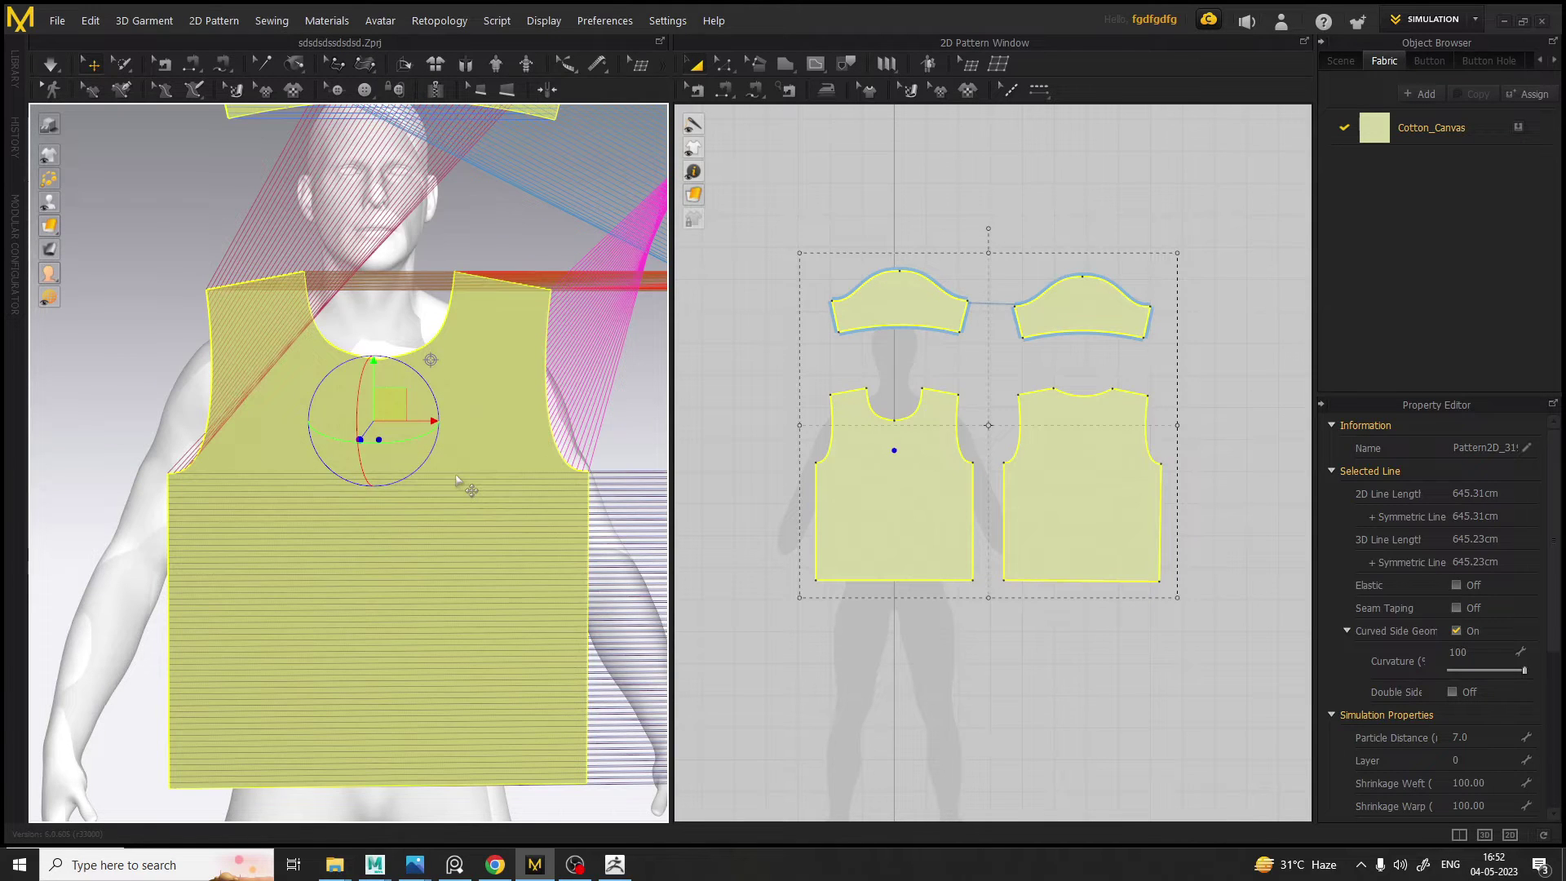
scroll(457, 481, "down", 5)
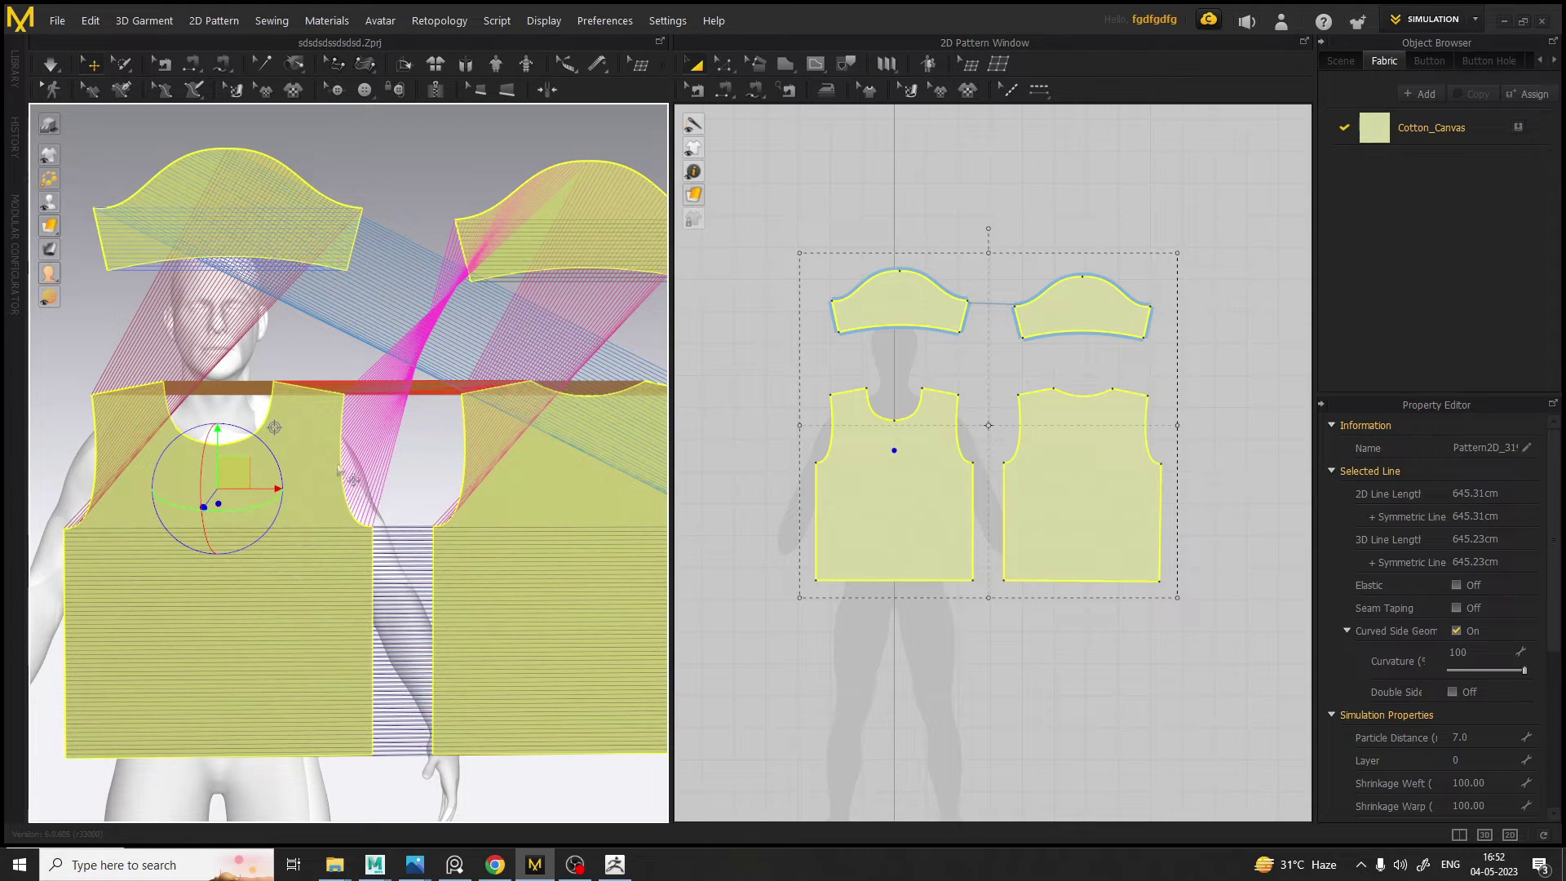
left_click(56, 23)
Export the flat-laid pieces as OBJ (Selected) over Tshirt_Flat.obj, then clear the selection
mouse_move(93, 199)
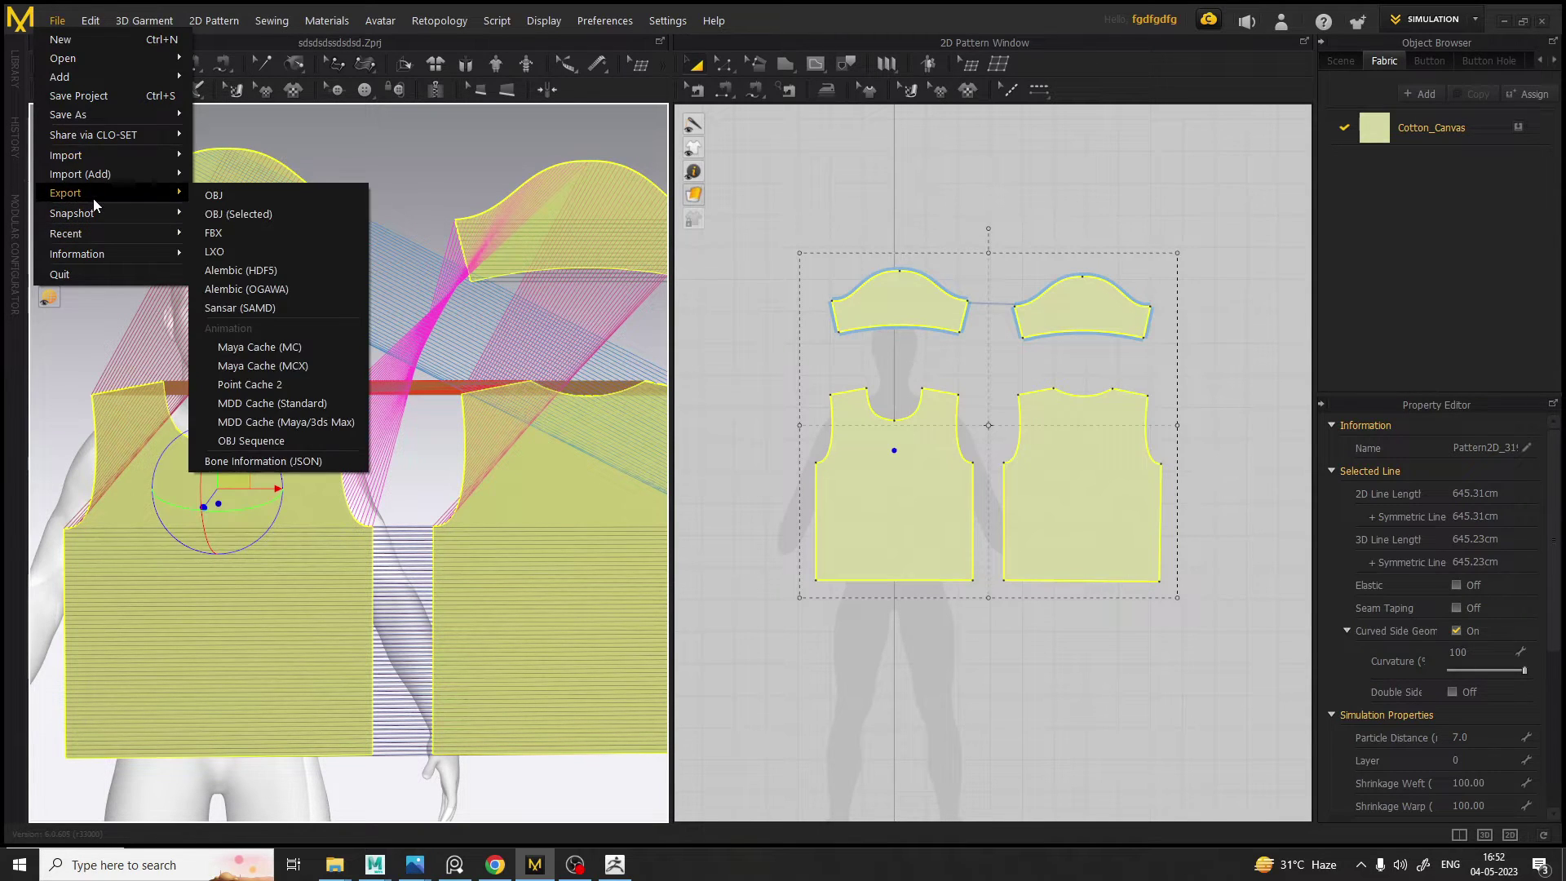
left_click(267, 214)
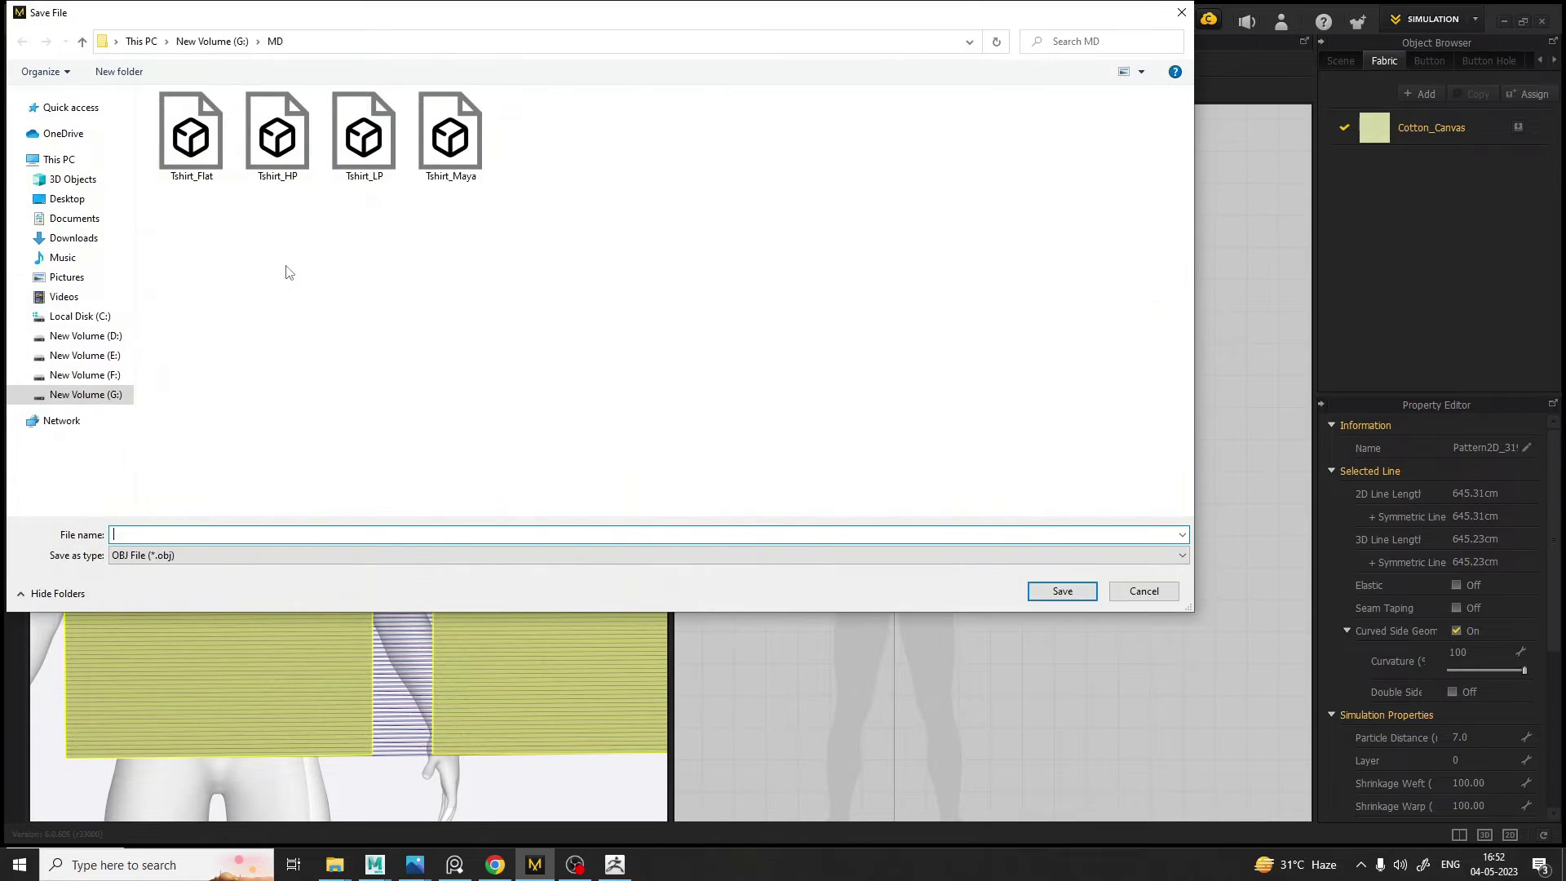
left_click(185, 154)
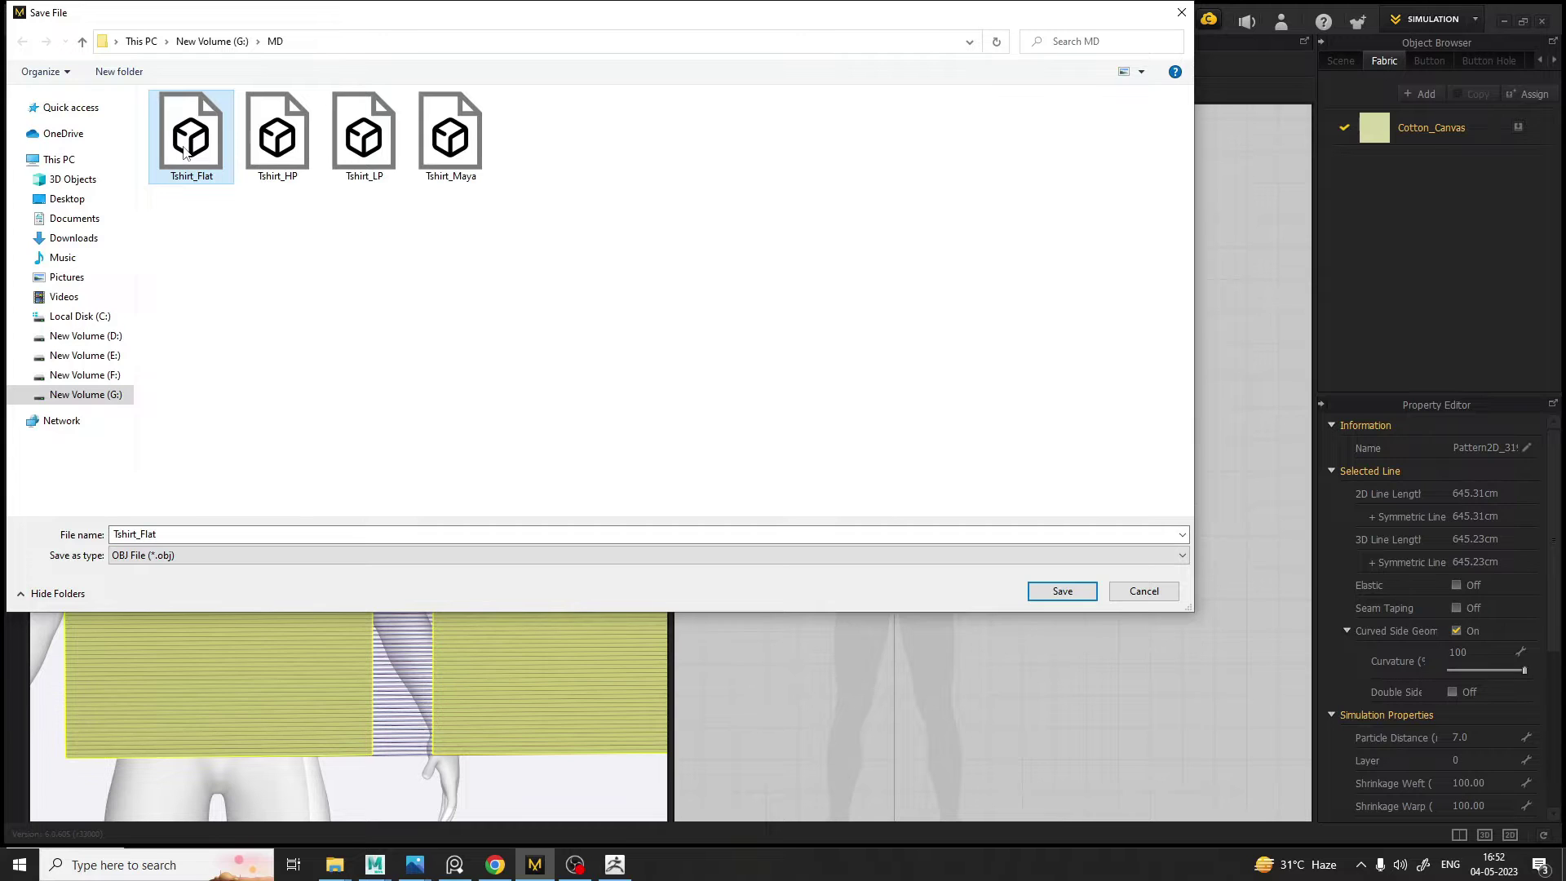
key("Return")
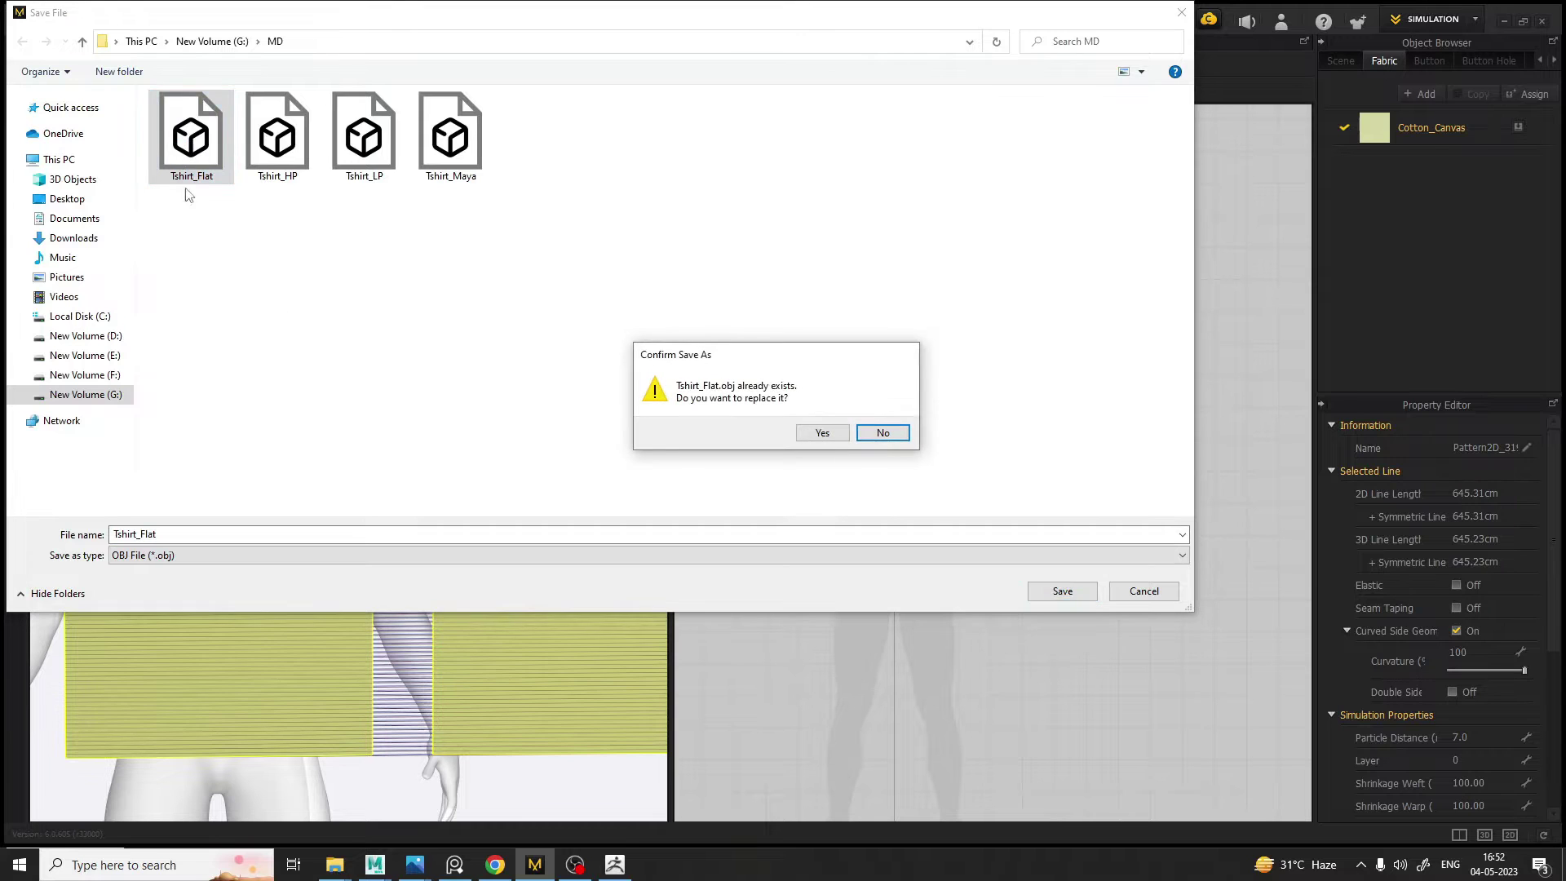
left_click(822, 433)
left_click_drag(698, 136, 675, 42)
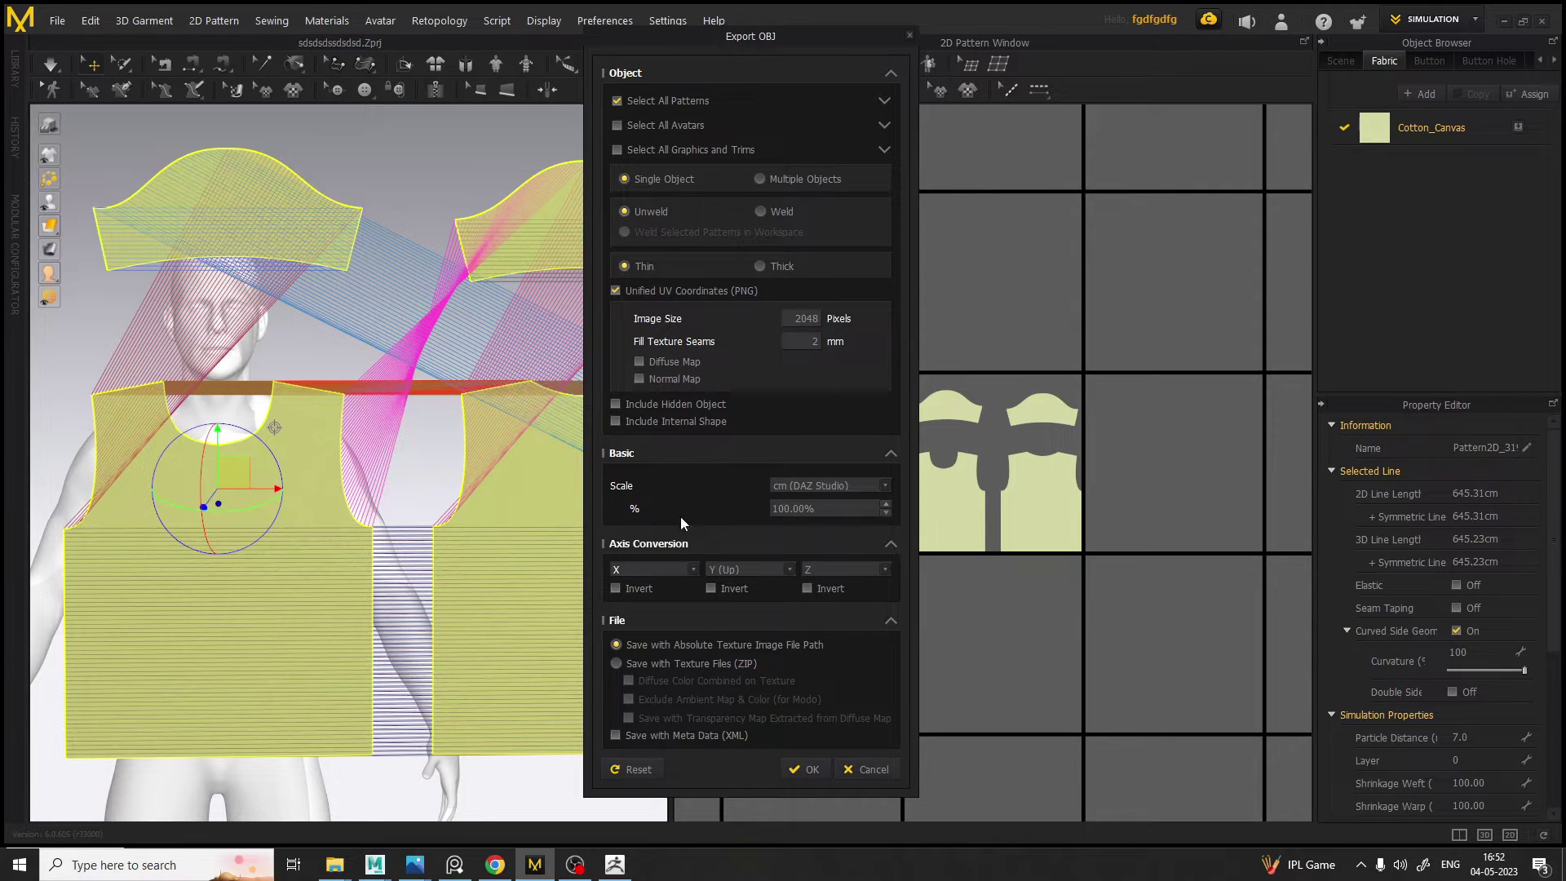
left_click(808, 771)
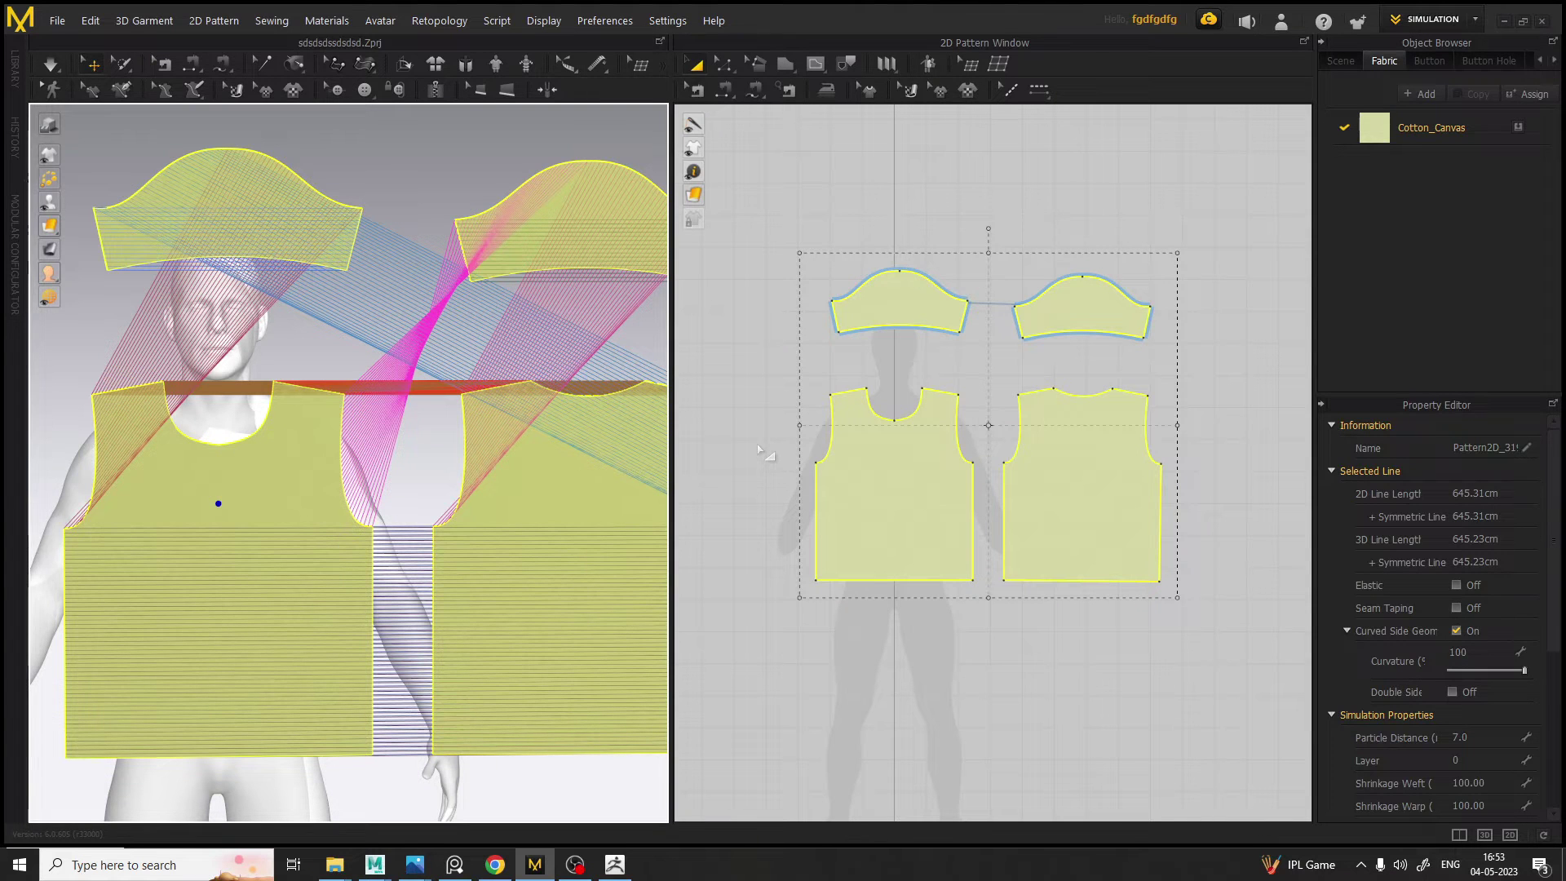
left_click(752, 403)
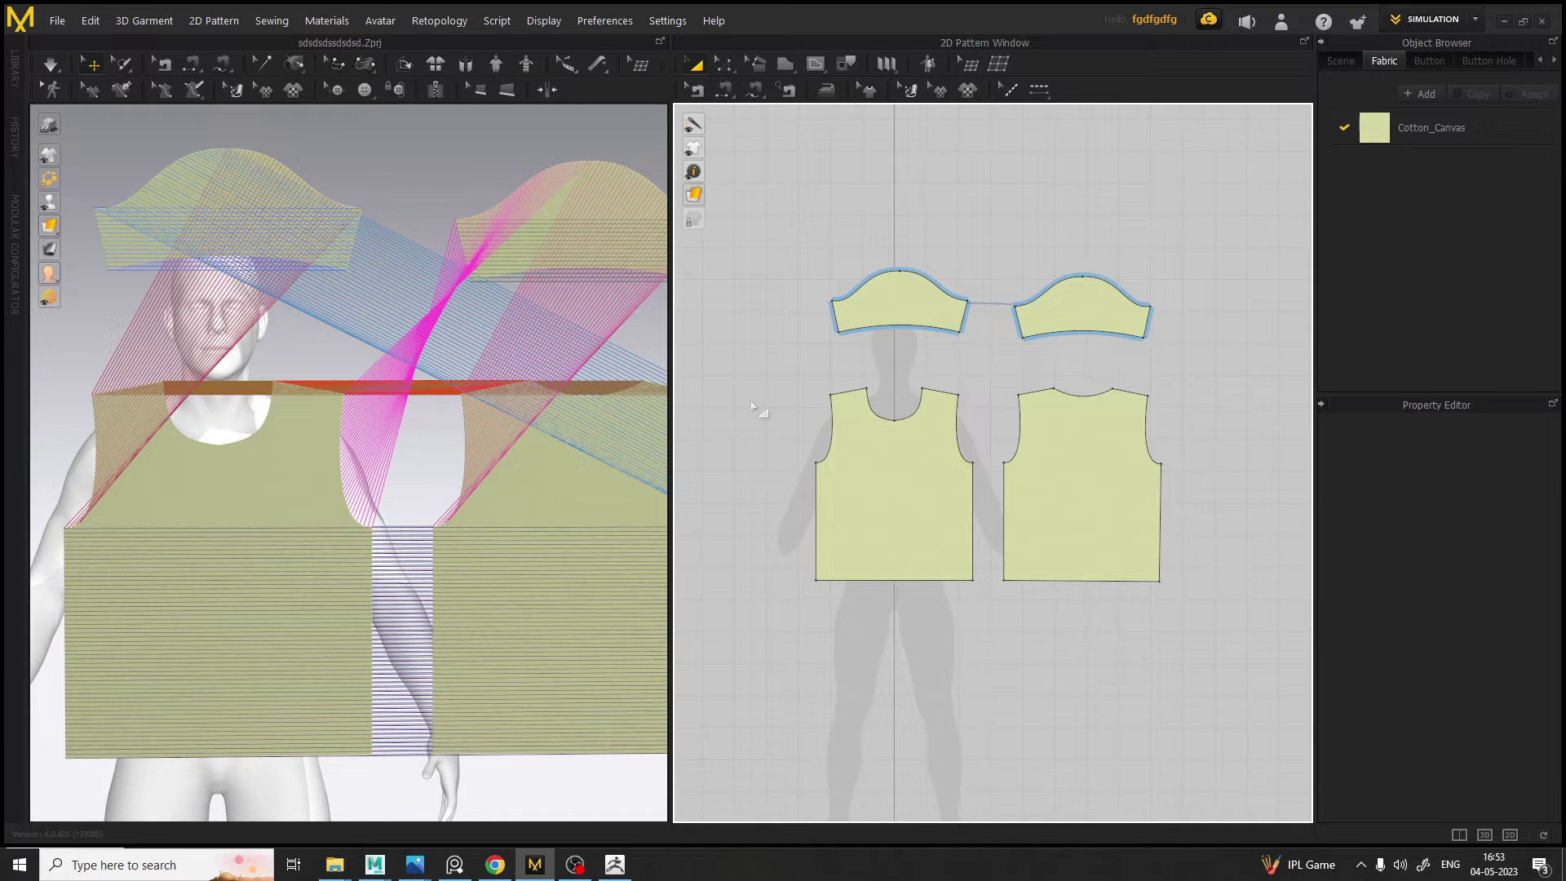
In ZBrush, import Tshirt_Flat onto a PolyMesh3D tool and show its PolyFrame wireframe
left_click(622, 870)
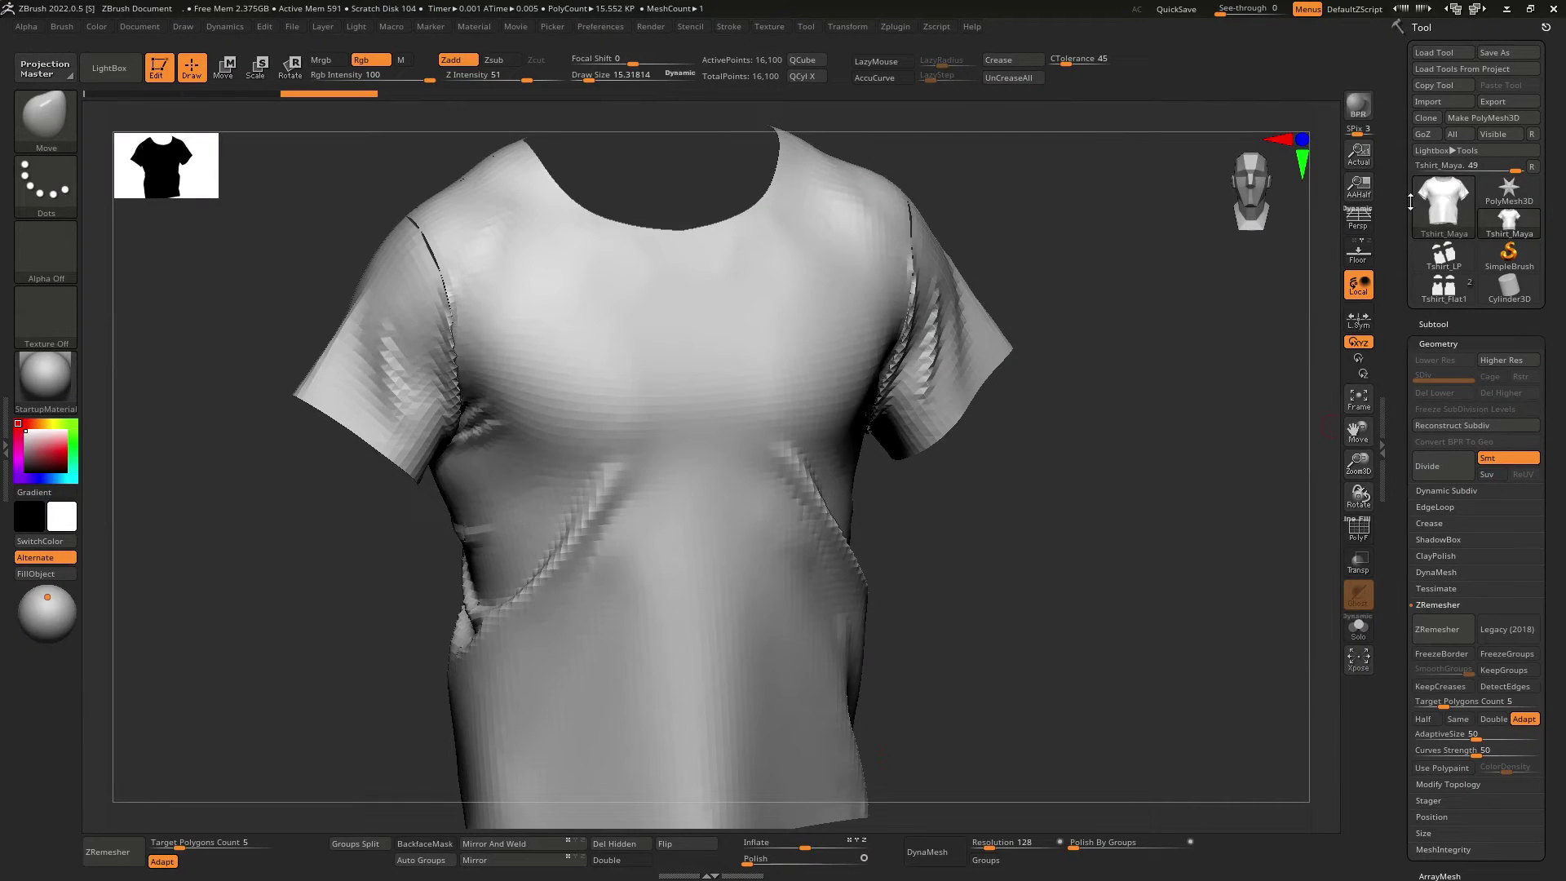
left_click(1509, 194)
left_click(1532, 168)
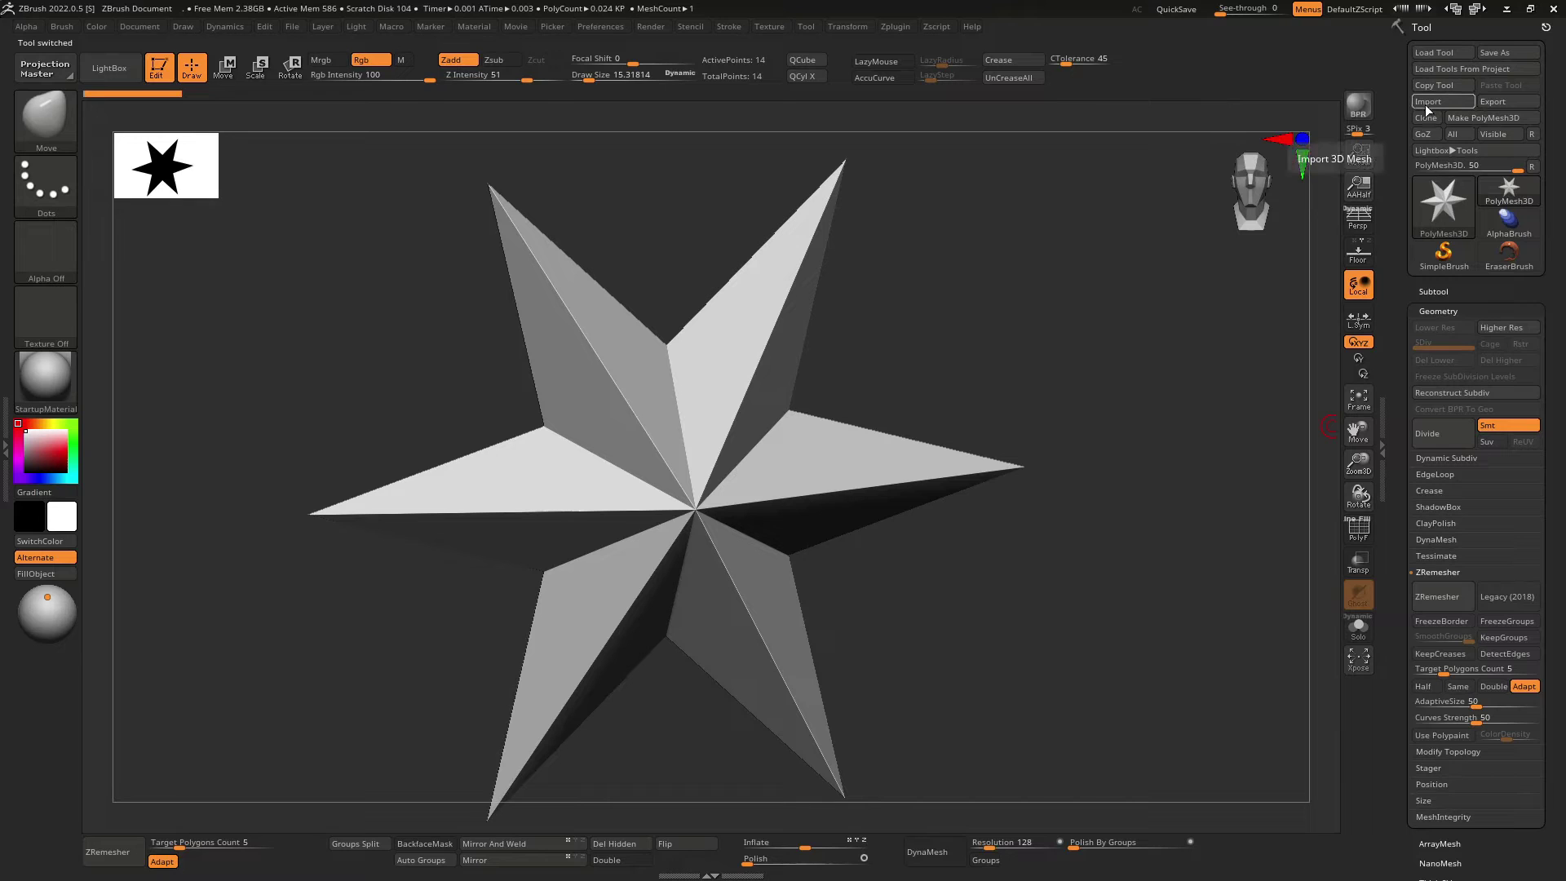
left_click(1427, 104)
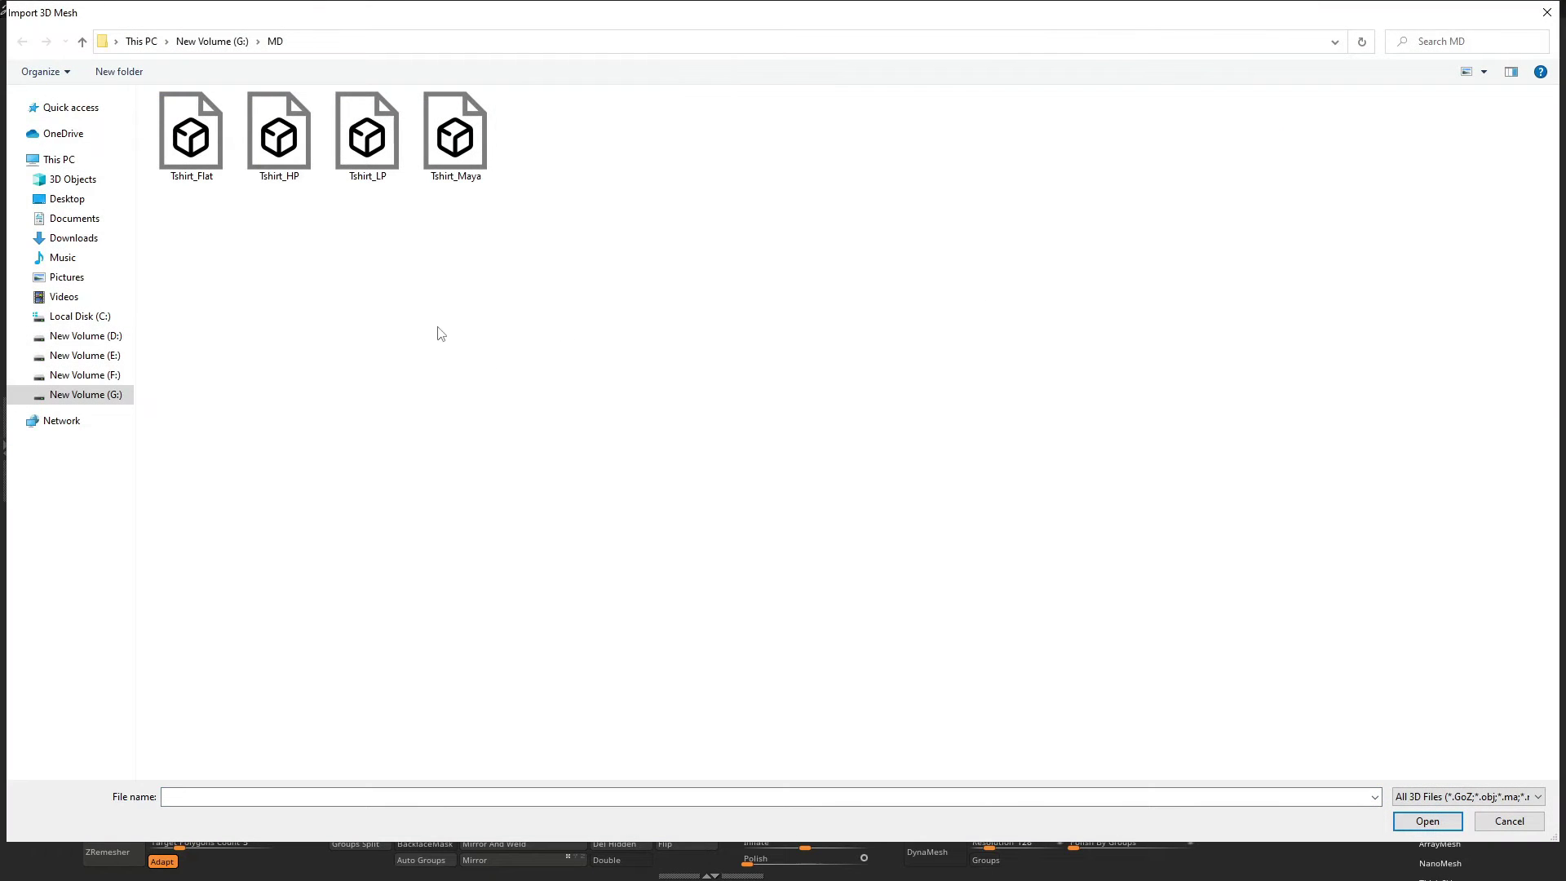
double_click(214, 161)
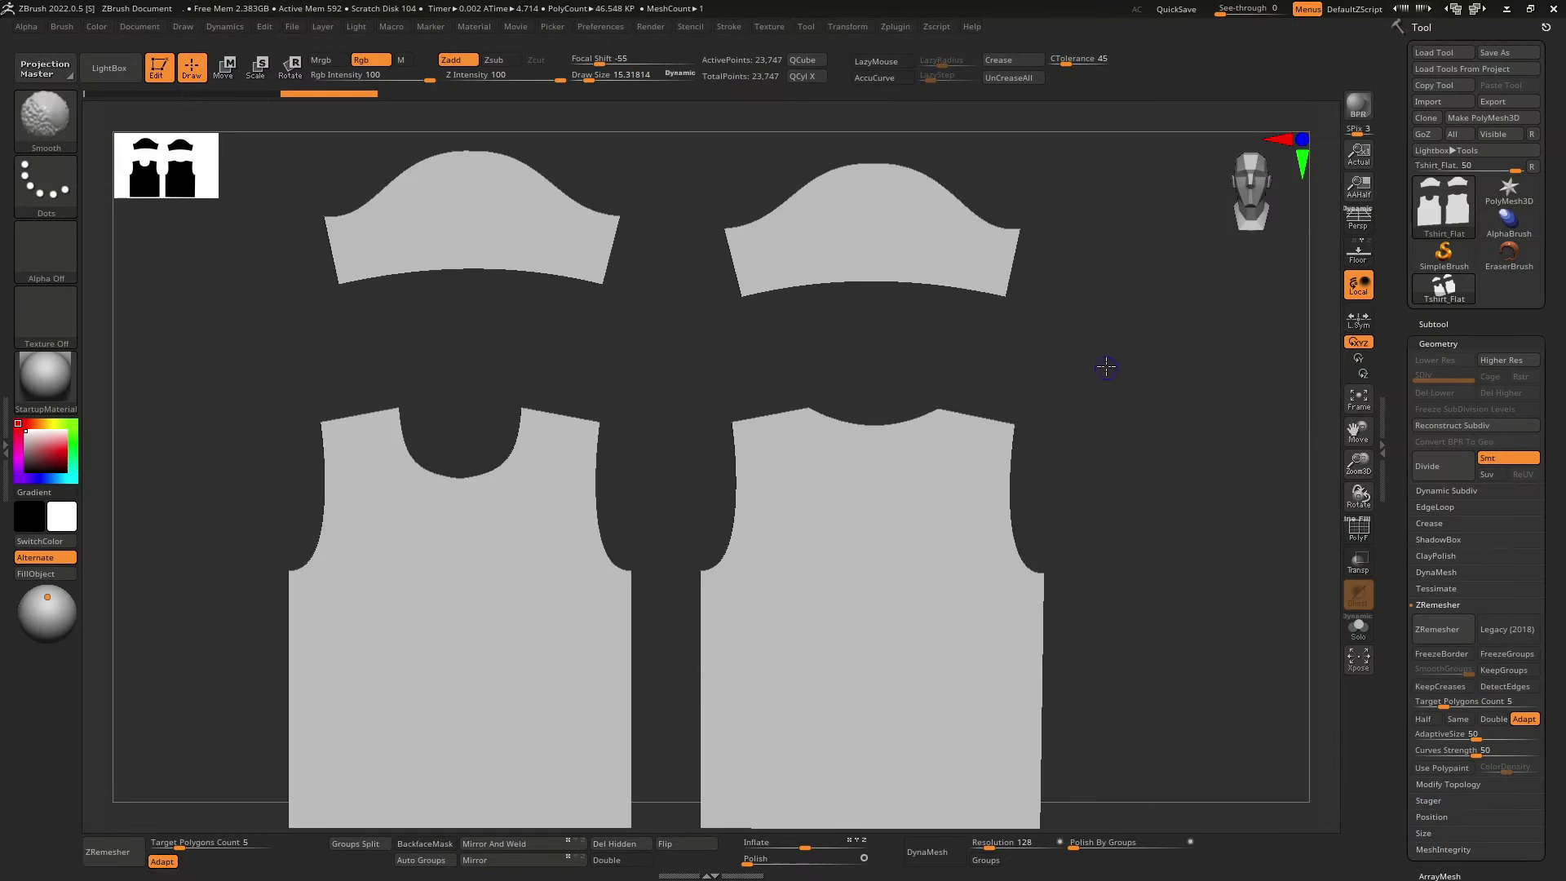
key("shift+f")
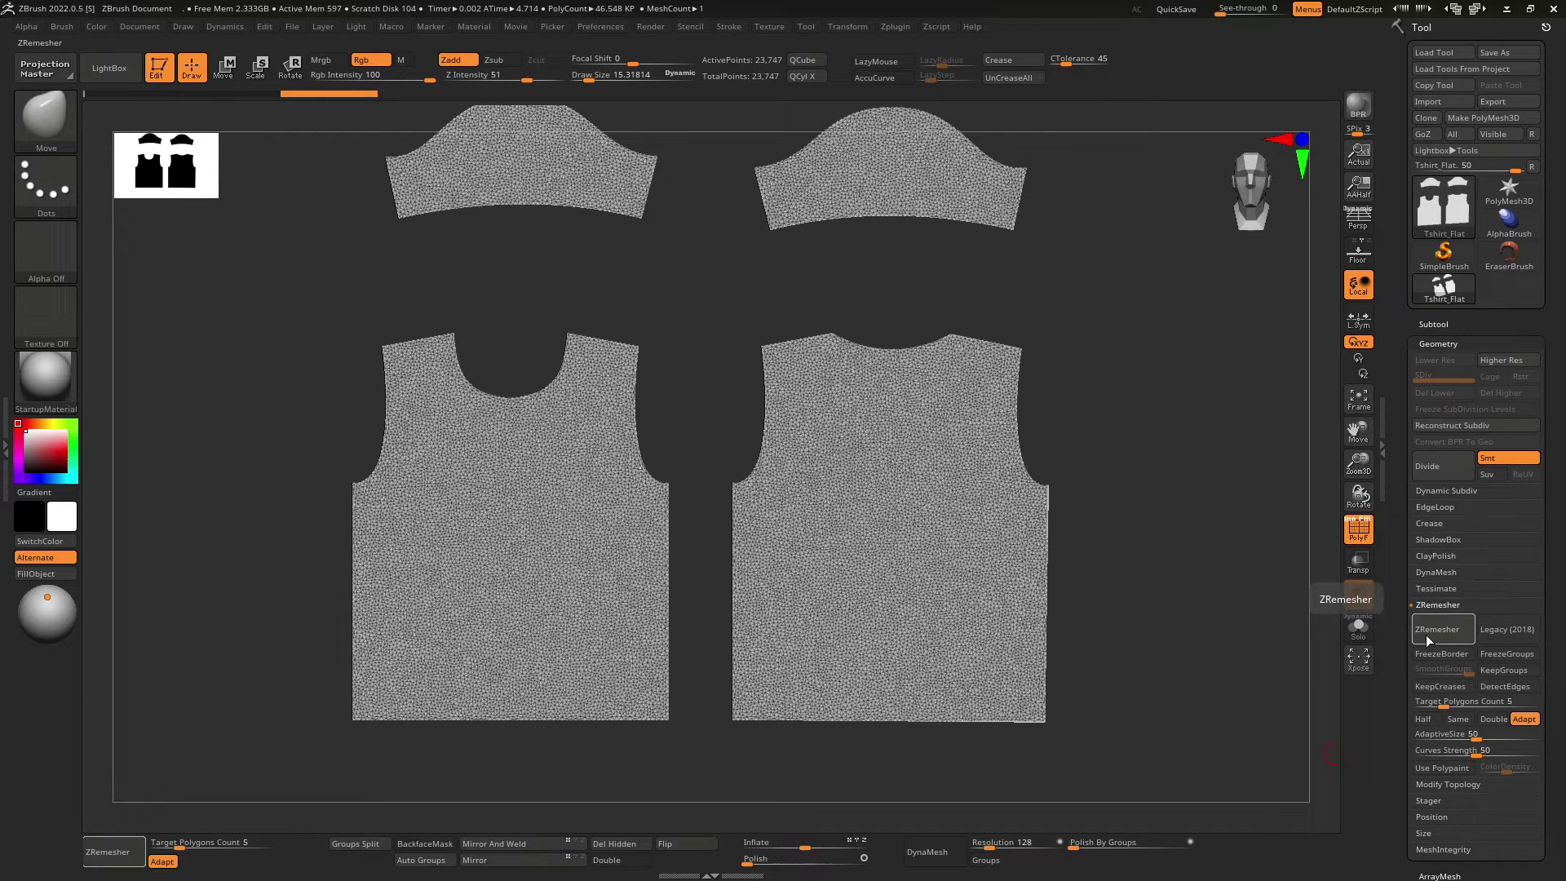
ZRemesh the flat pieces with adaptive density off and a target polygon count of 1
left_click(1532, 724)
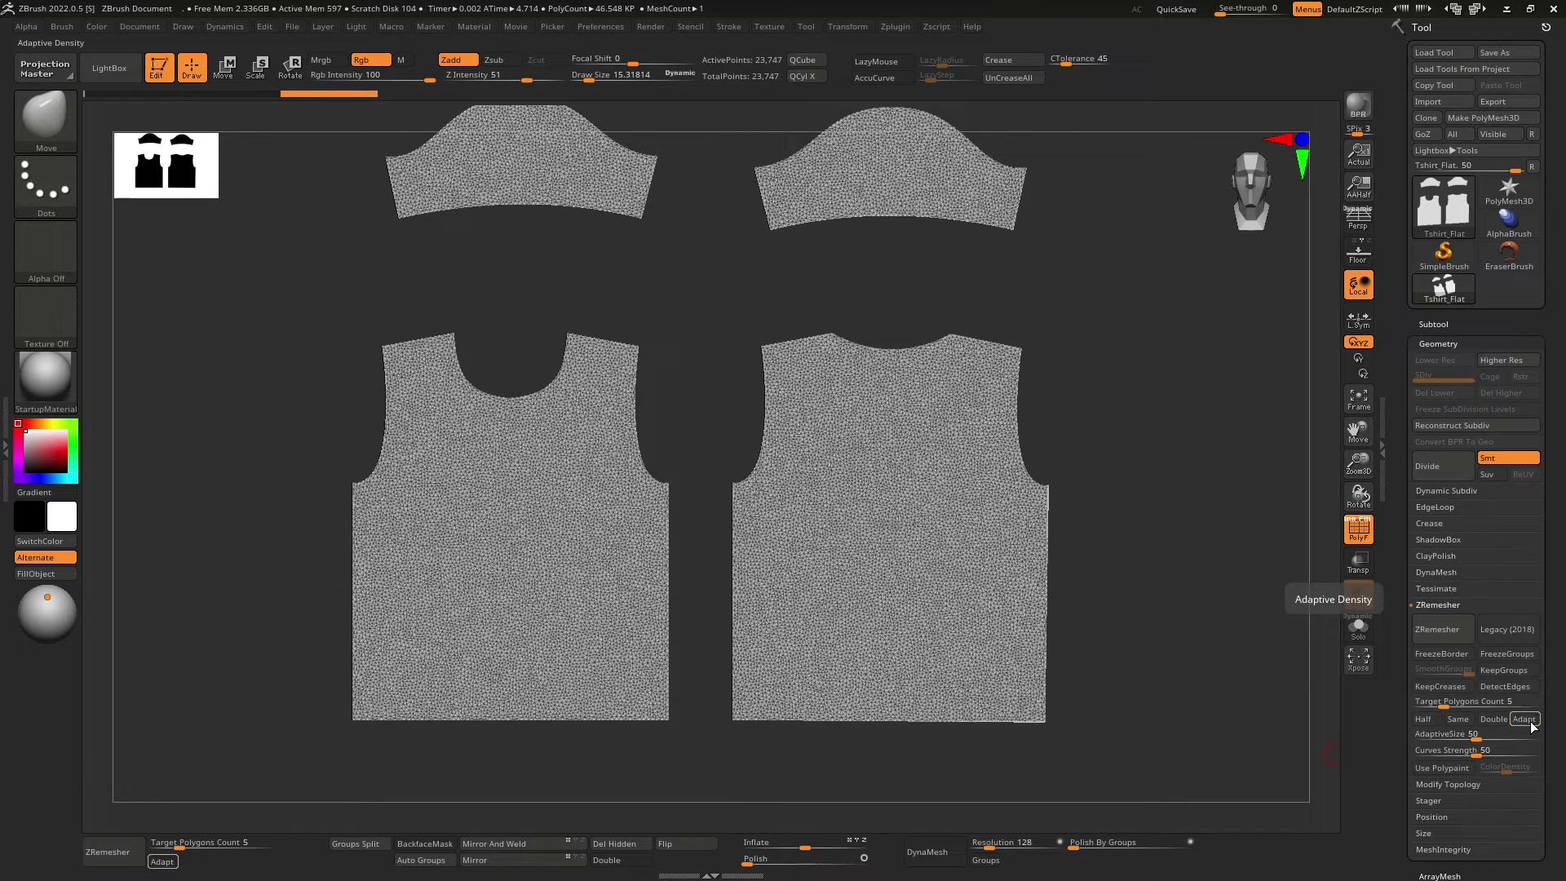
left_click(1443, 701)
type("1")
key("Return")
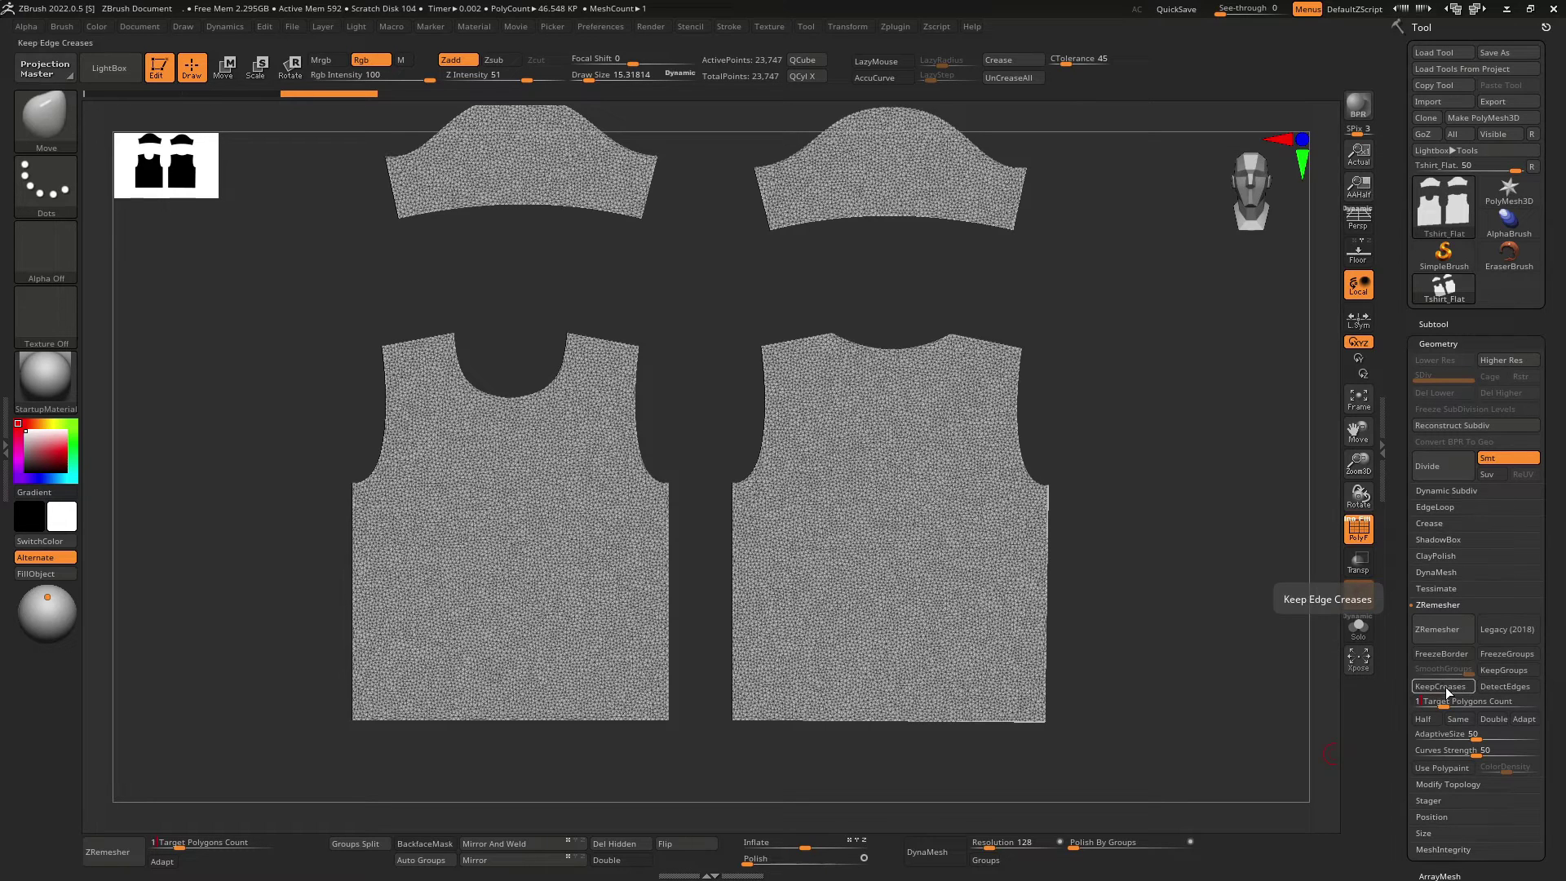
left_click(1432, 631)
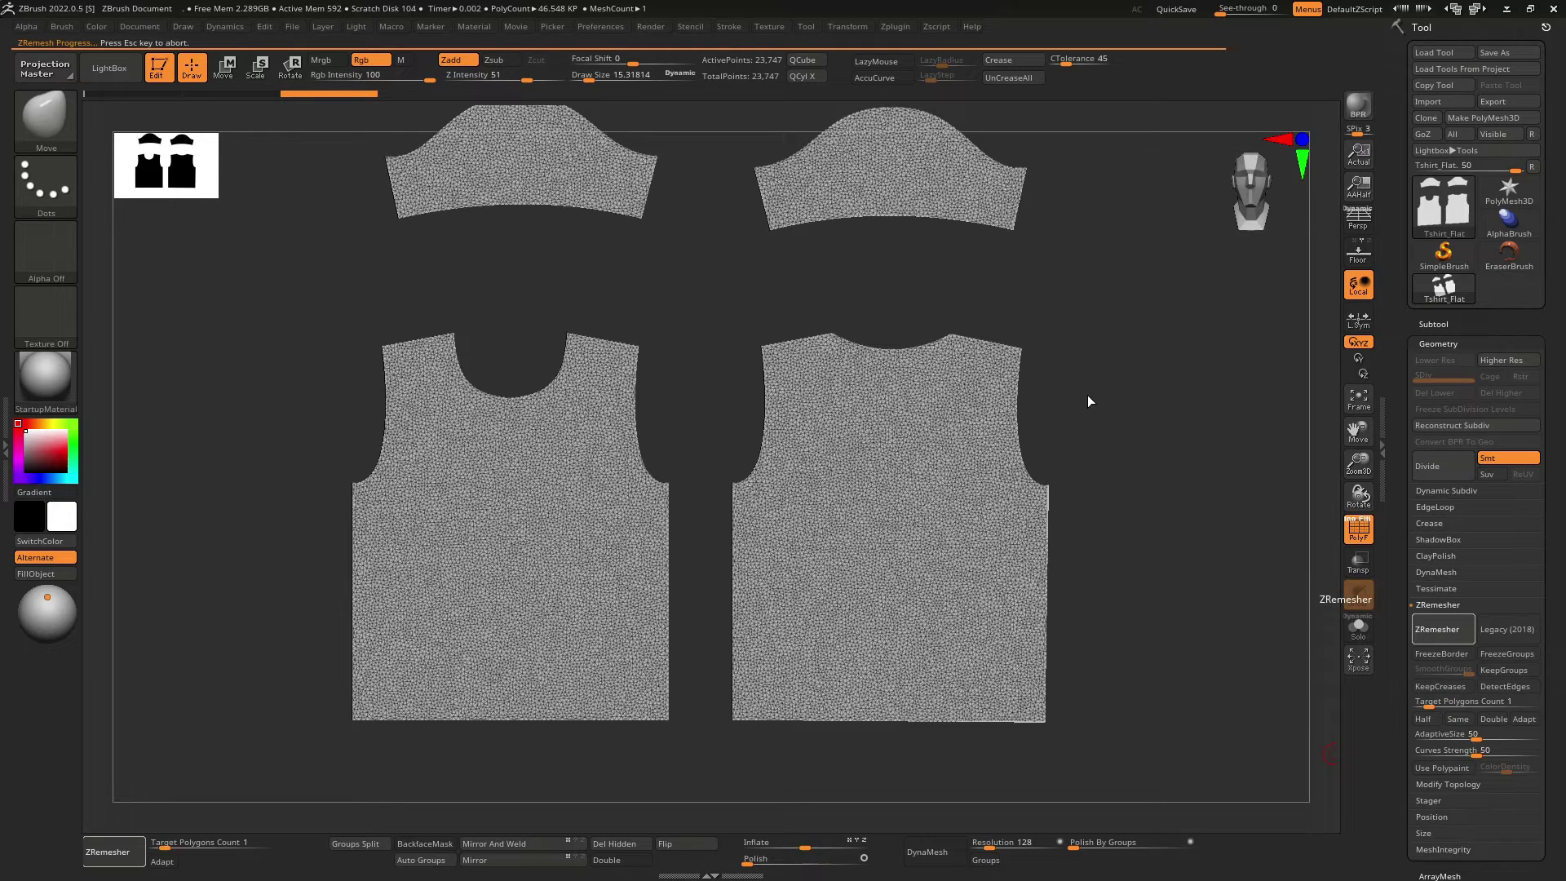
Rotate and pan the canvas to check the new quad grid on the shirt pieces
left_click_drag(1125, 375, 1112, 448)
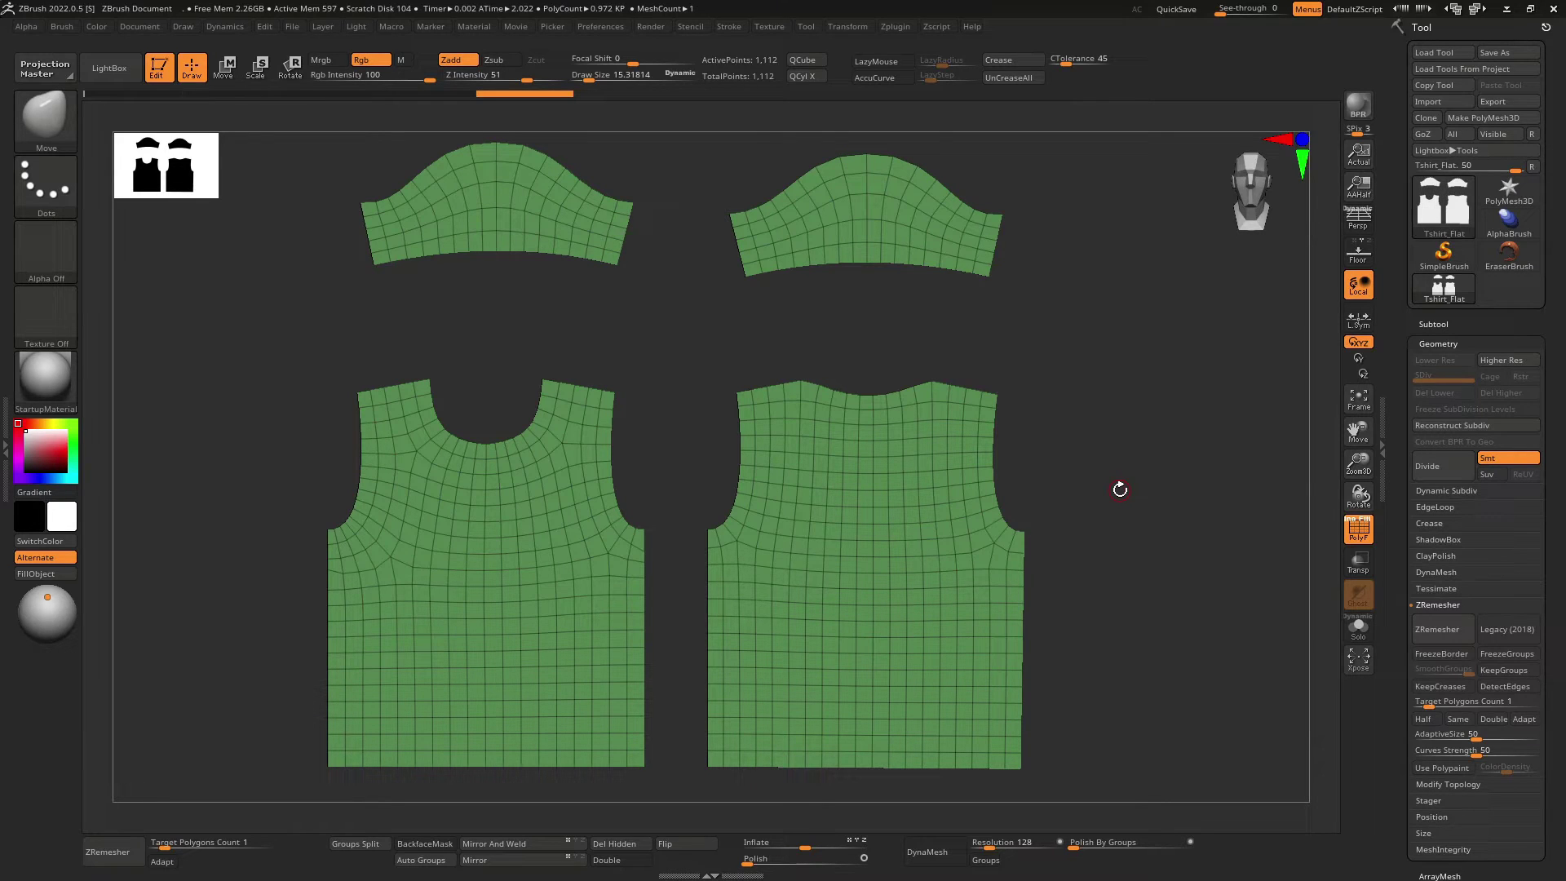
left_click_drag(1126, 466, 1155, 458, "alt")
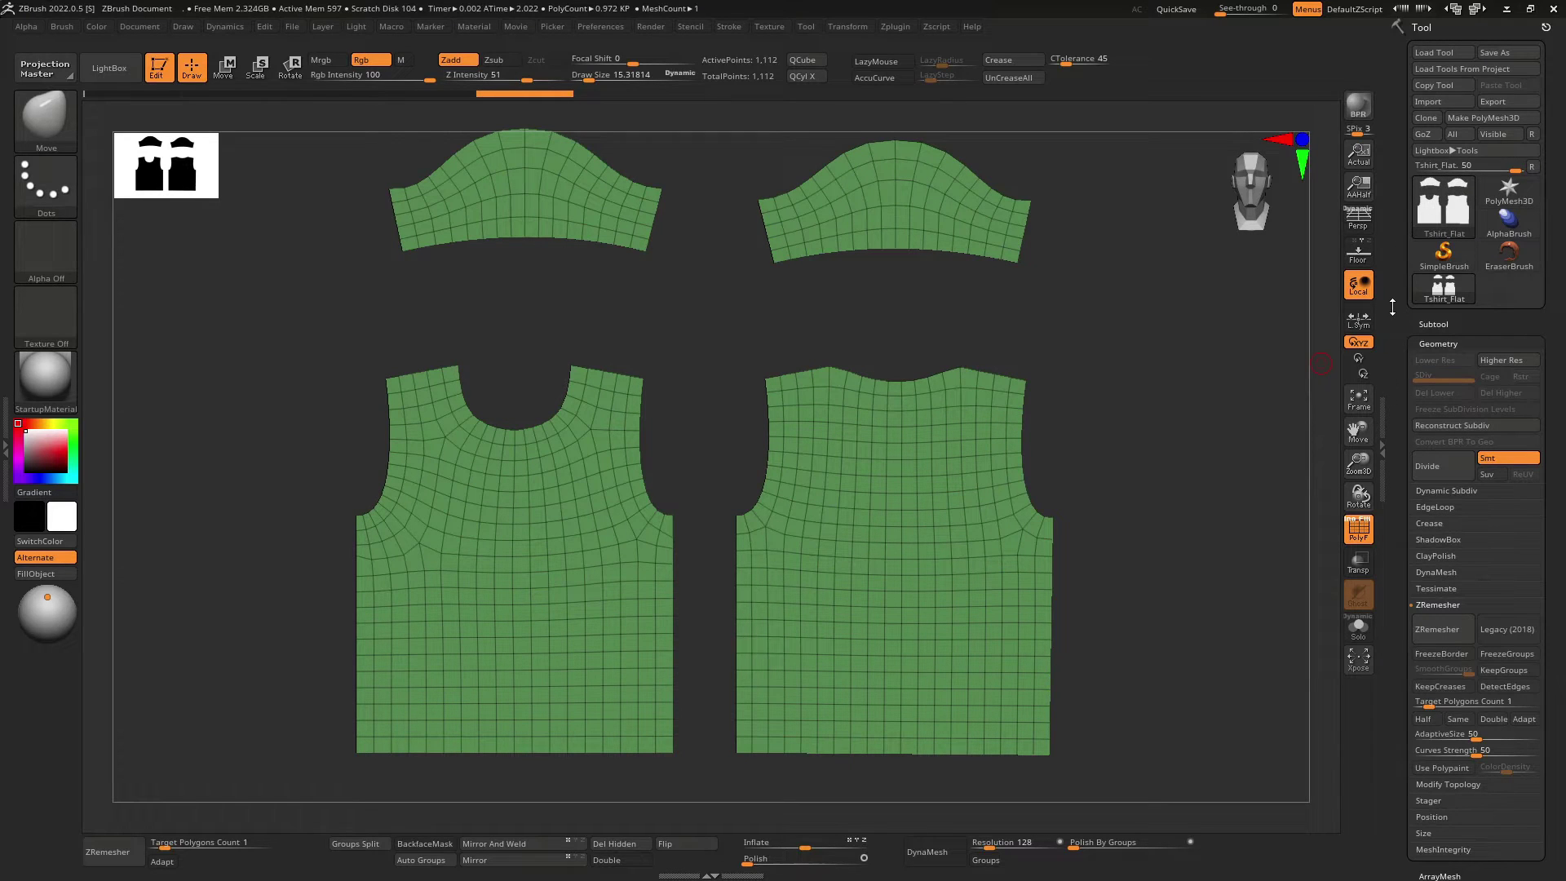
left_click_drag(1198, 394, 1187, 413, "alt")
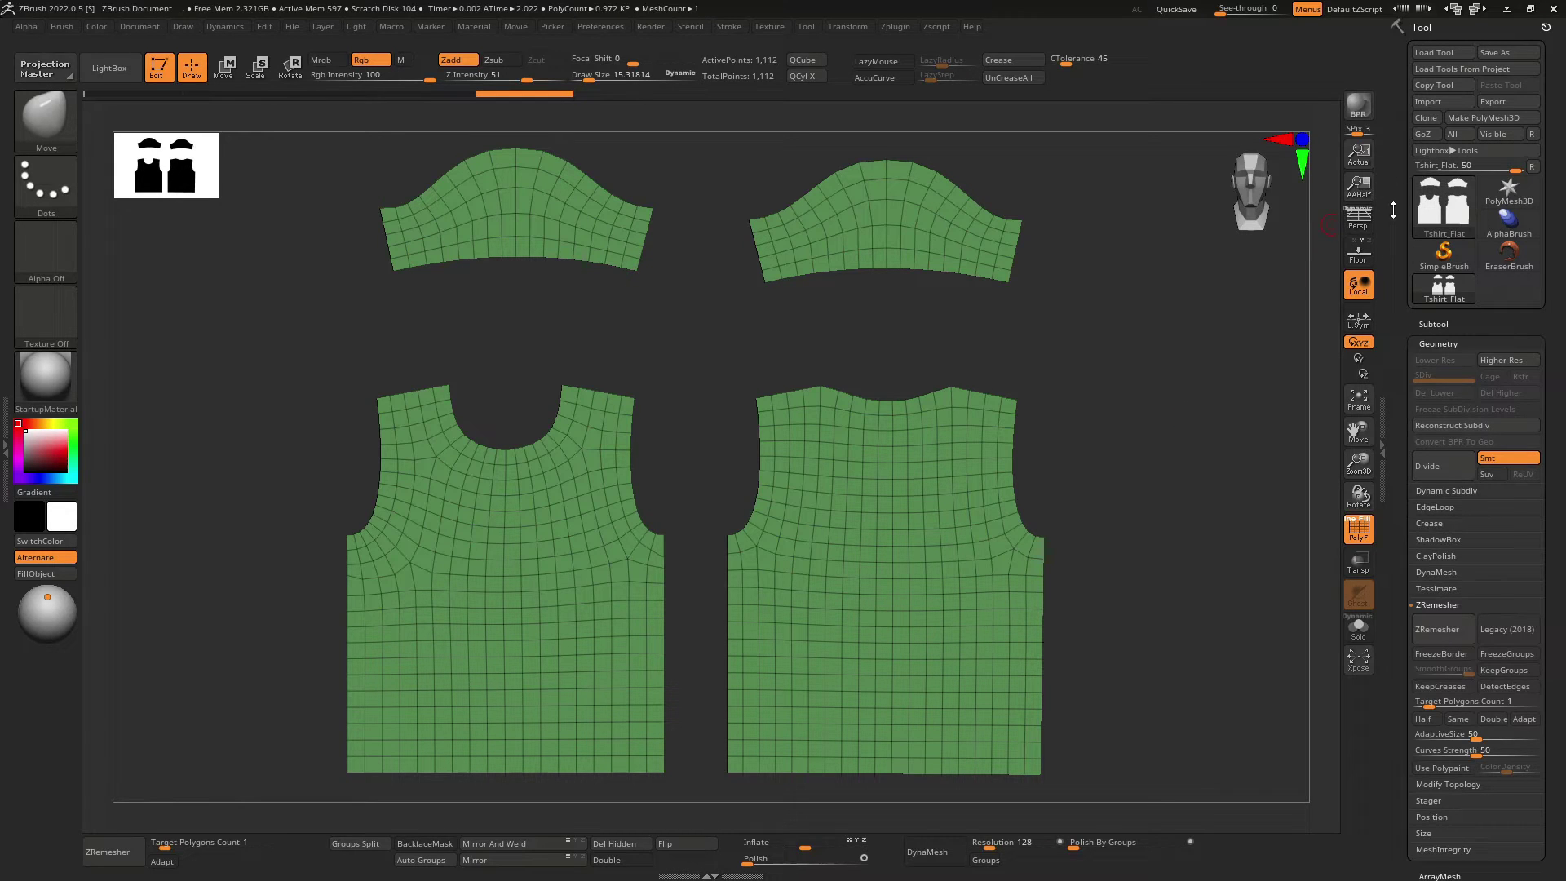
Export the remeshed flat mesh over Tshirt_LP.obj in the MD folder
left_click(1494, 103)
left_click(498, 418)
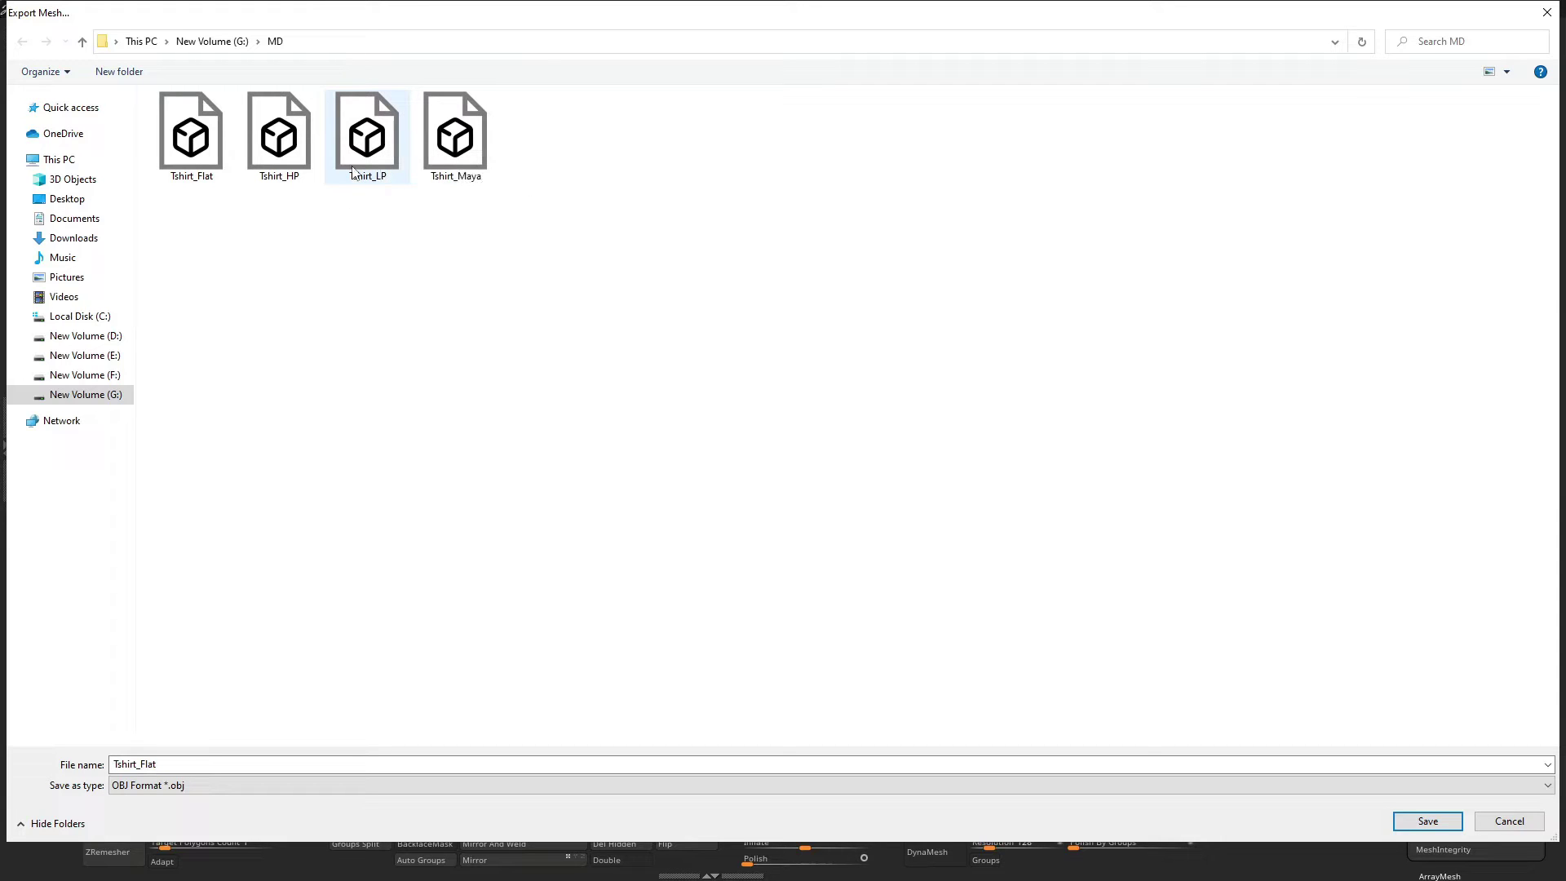
double_click(361, 137)
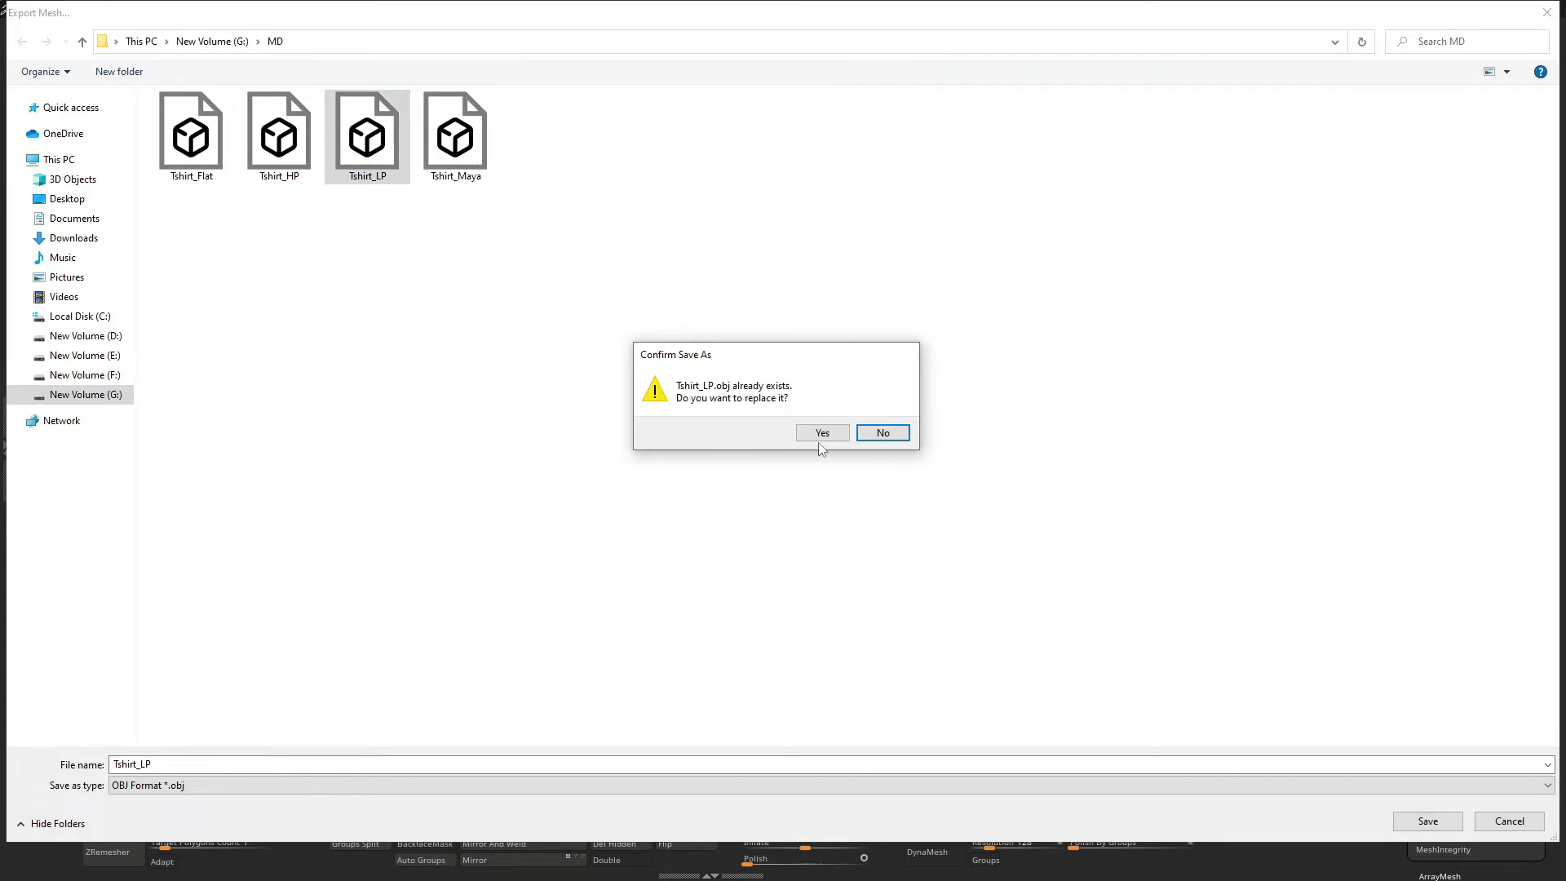
left_click(816, 433)
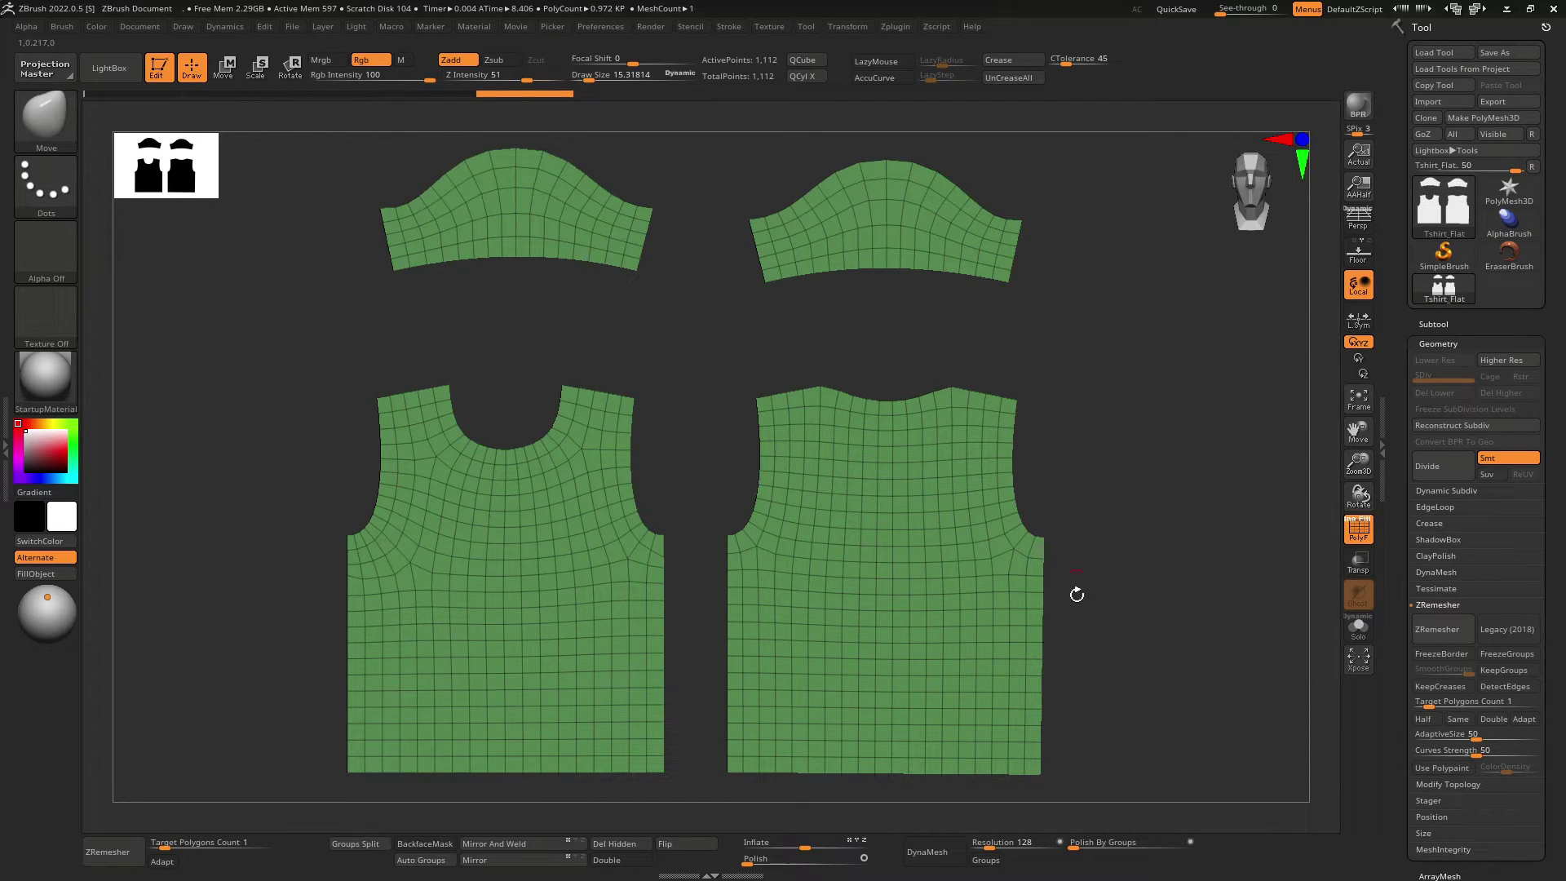
key("super")
In Maya, import the draped Tshirt_HP.obj into the scene
mouse_move(384, 869)
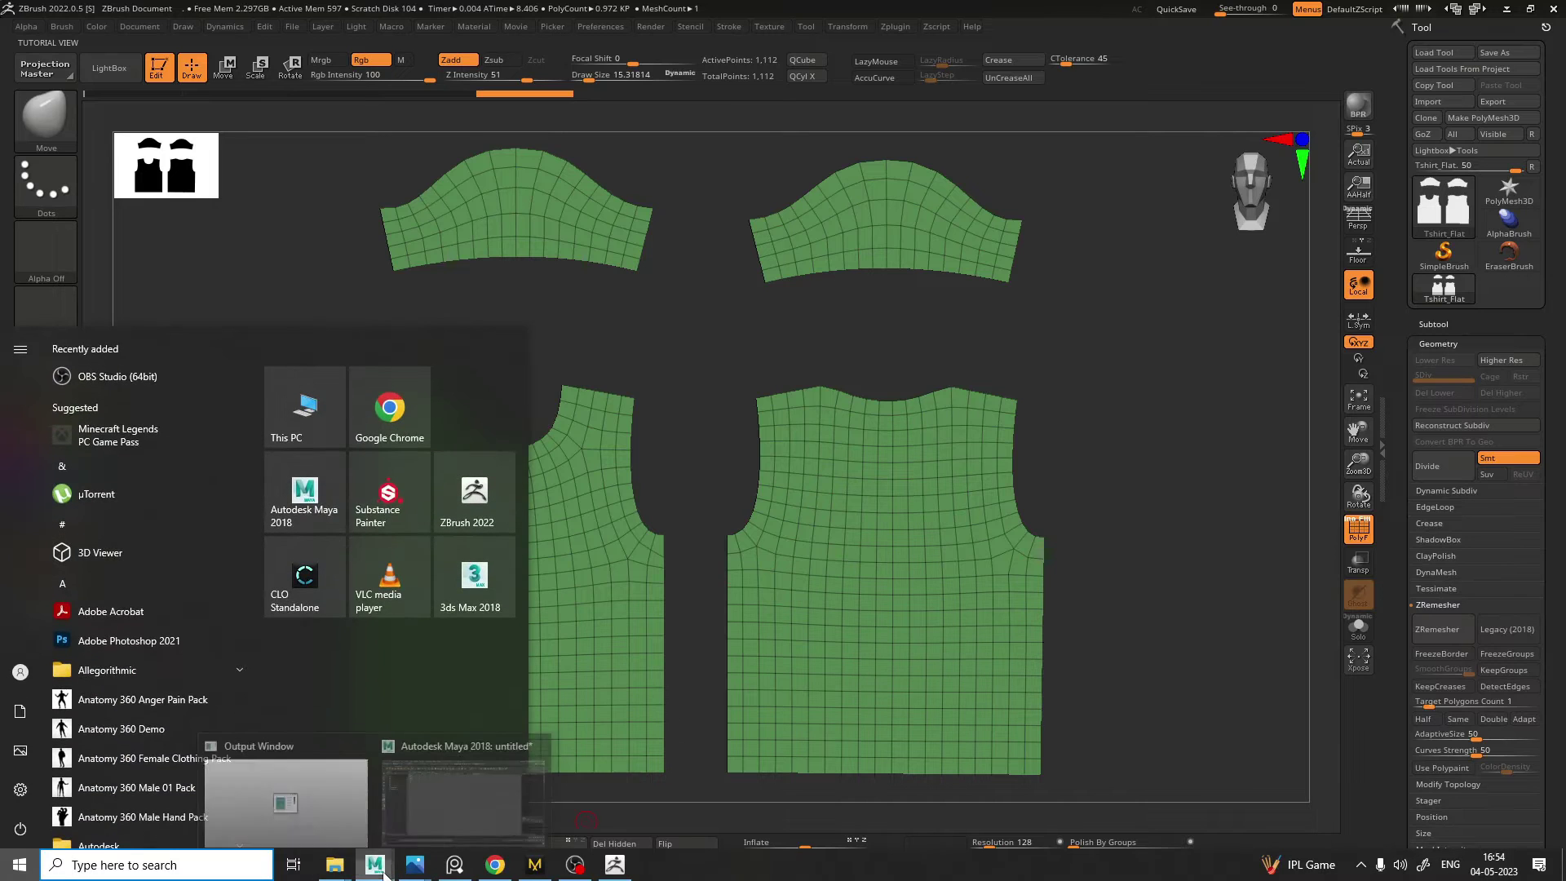
left_click(476, 795)
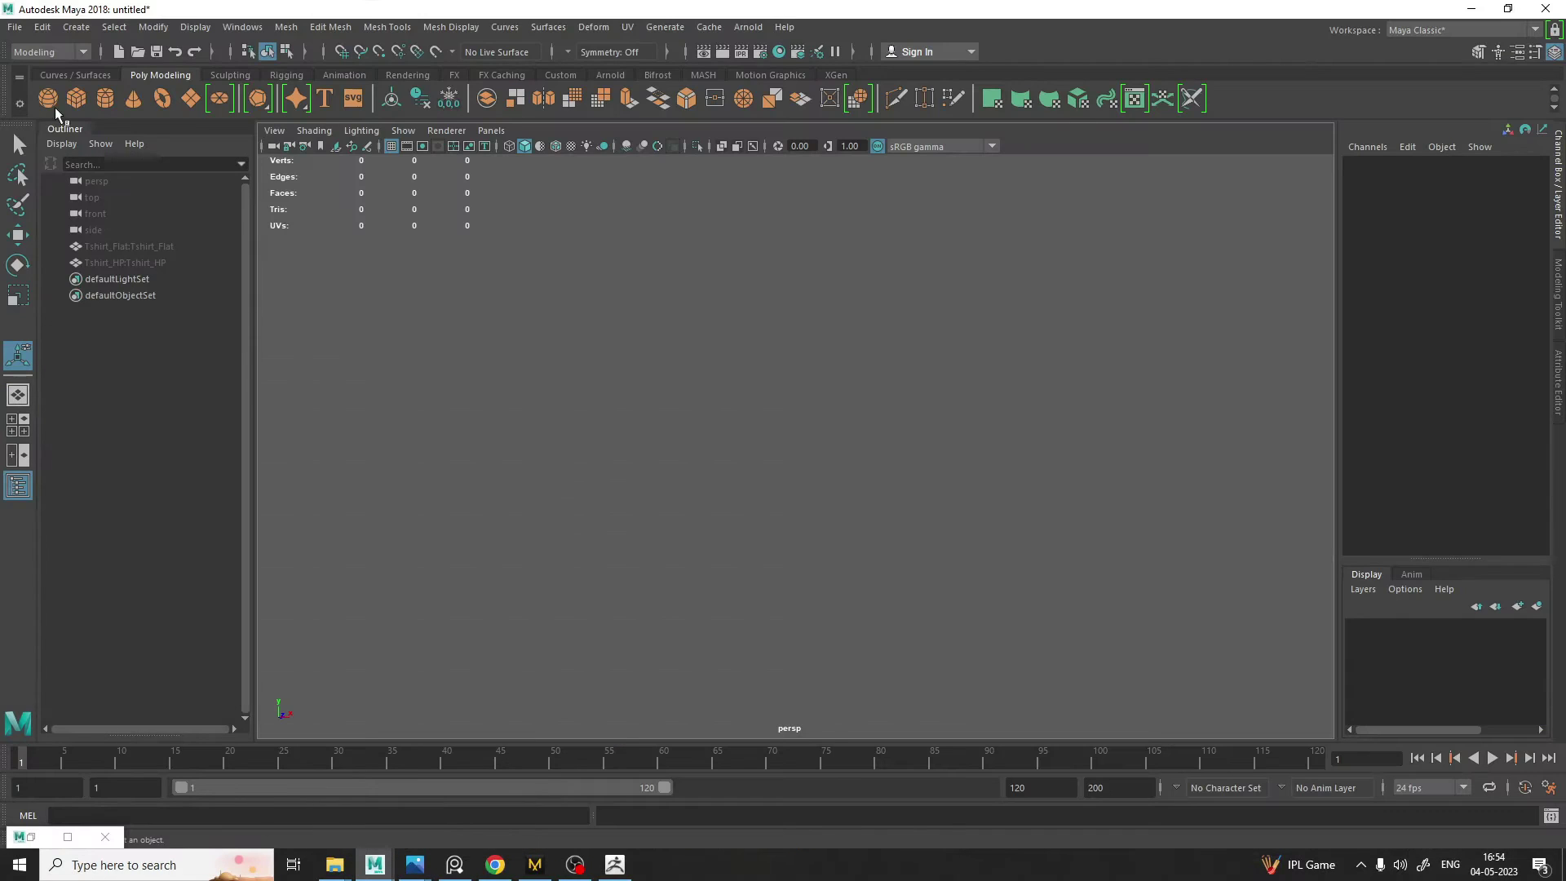
left_click(12, 28)
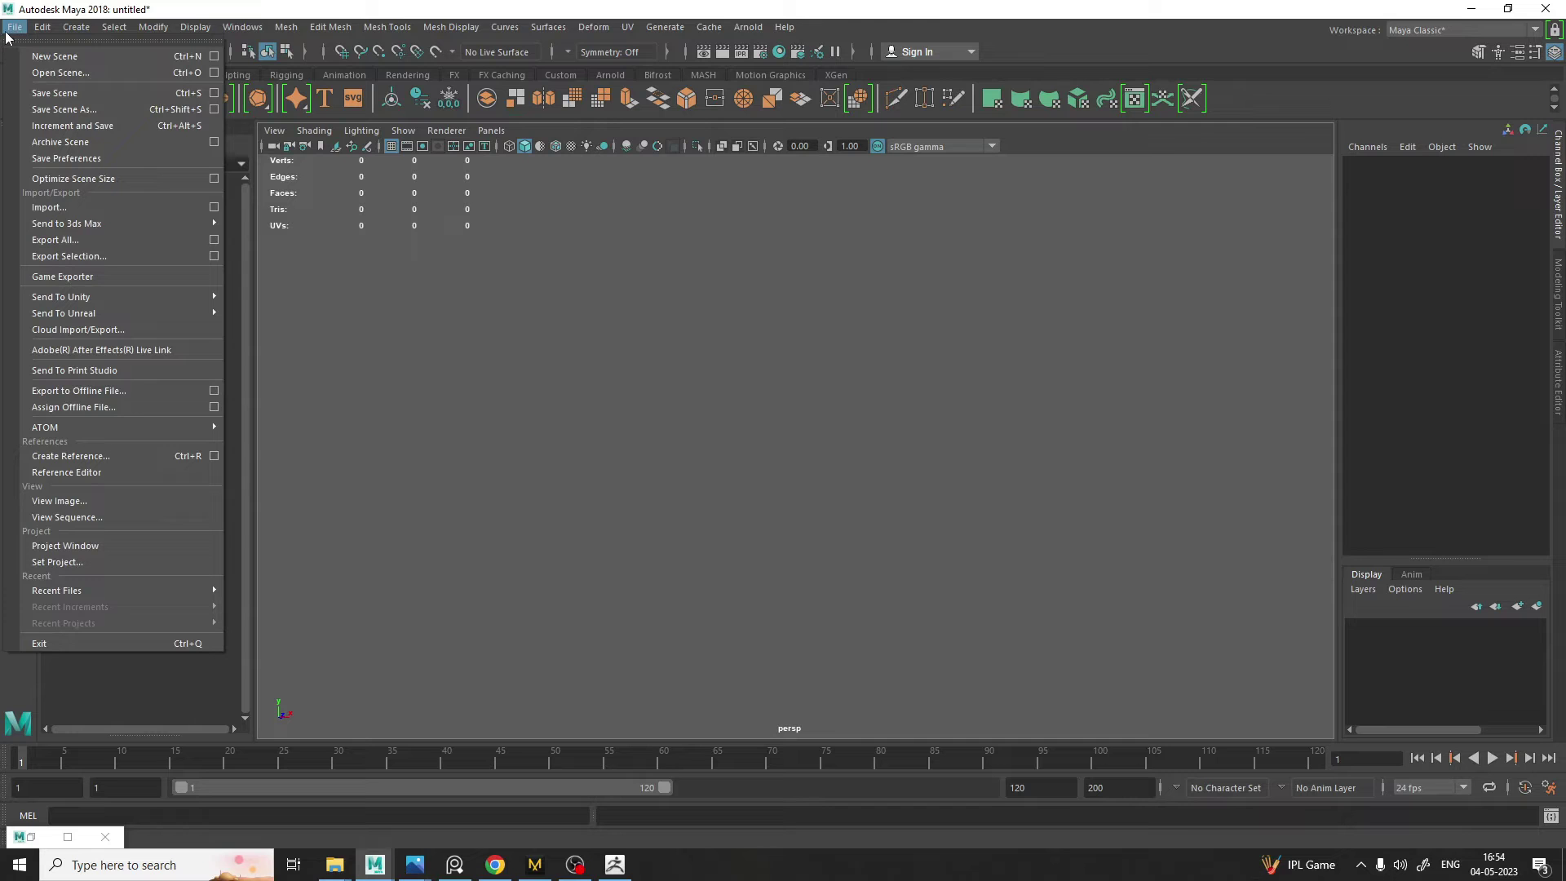
left_click(88, 209)
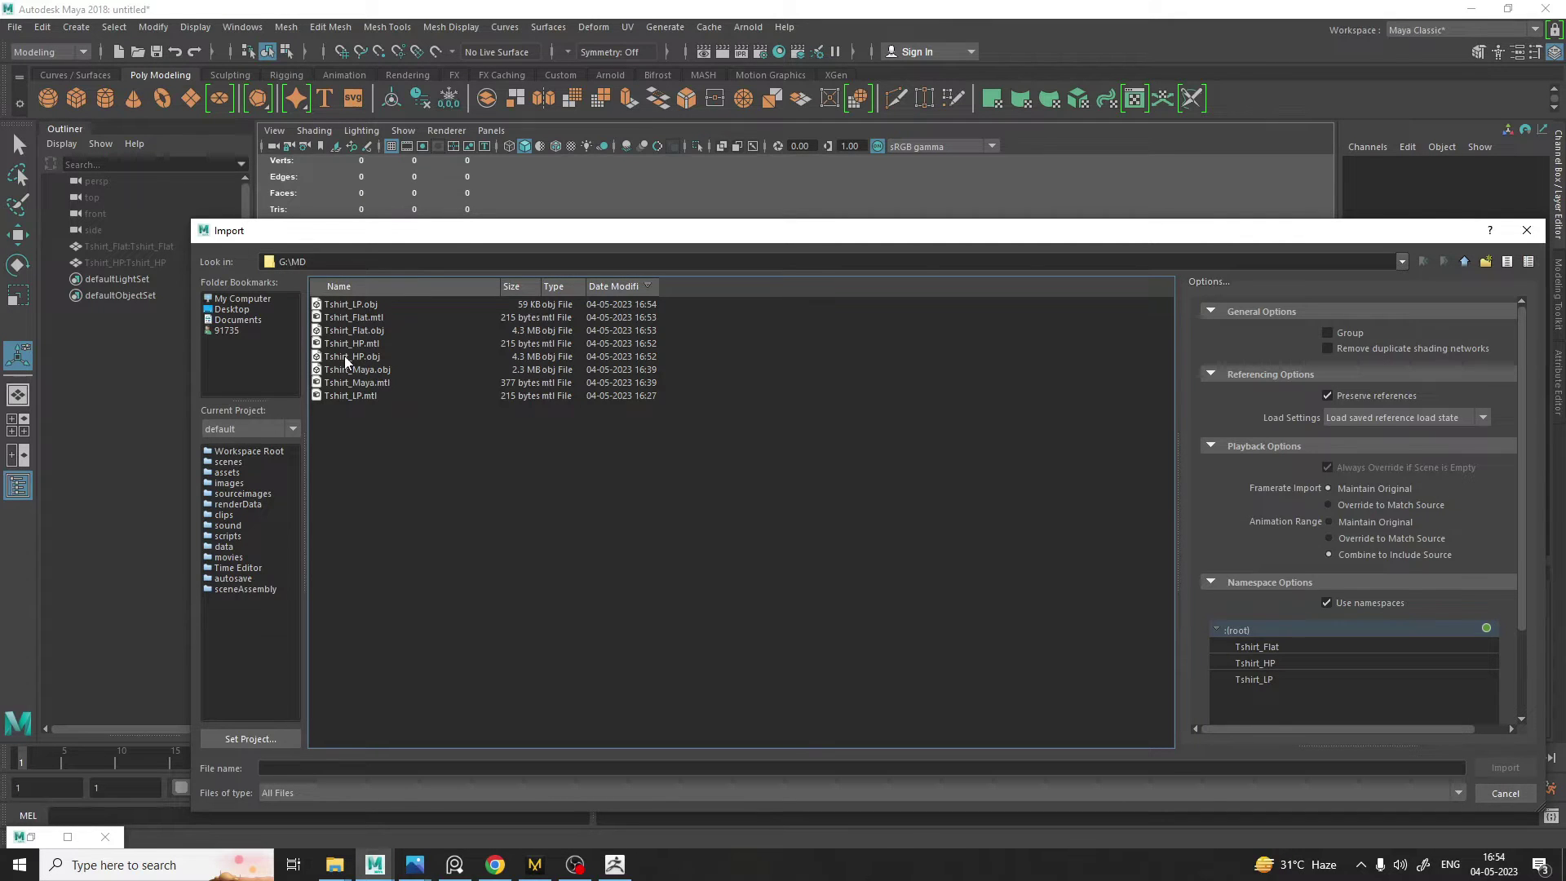
double_click(344, 356)
left_click(708, 423)
left_click(594, 412)
Import Tshirt_Flat.obj and frame the view on its flat pattern pieces
left_click(13, 30)
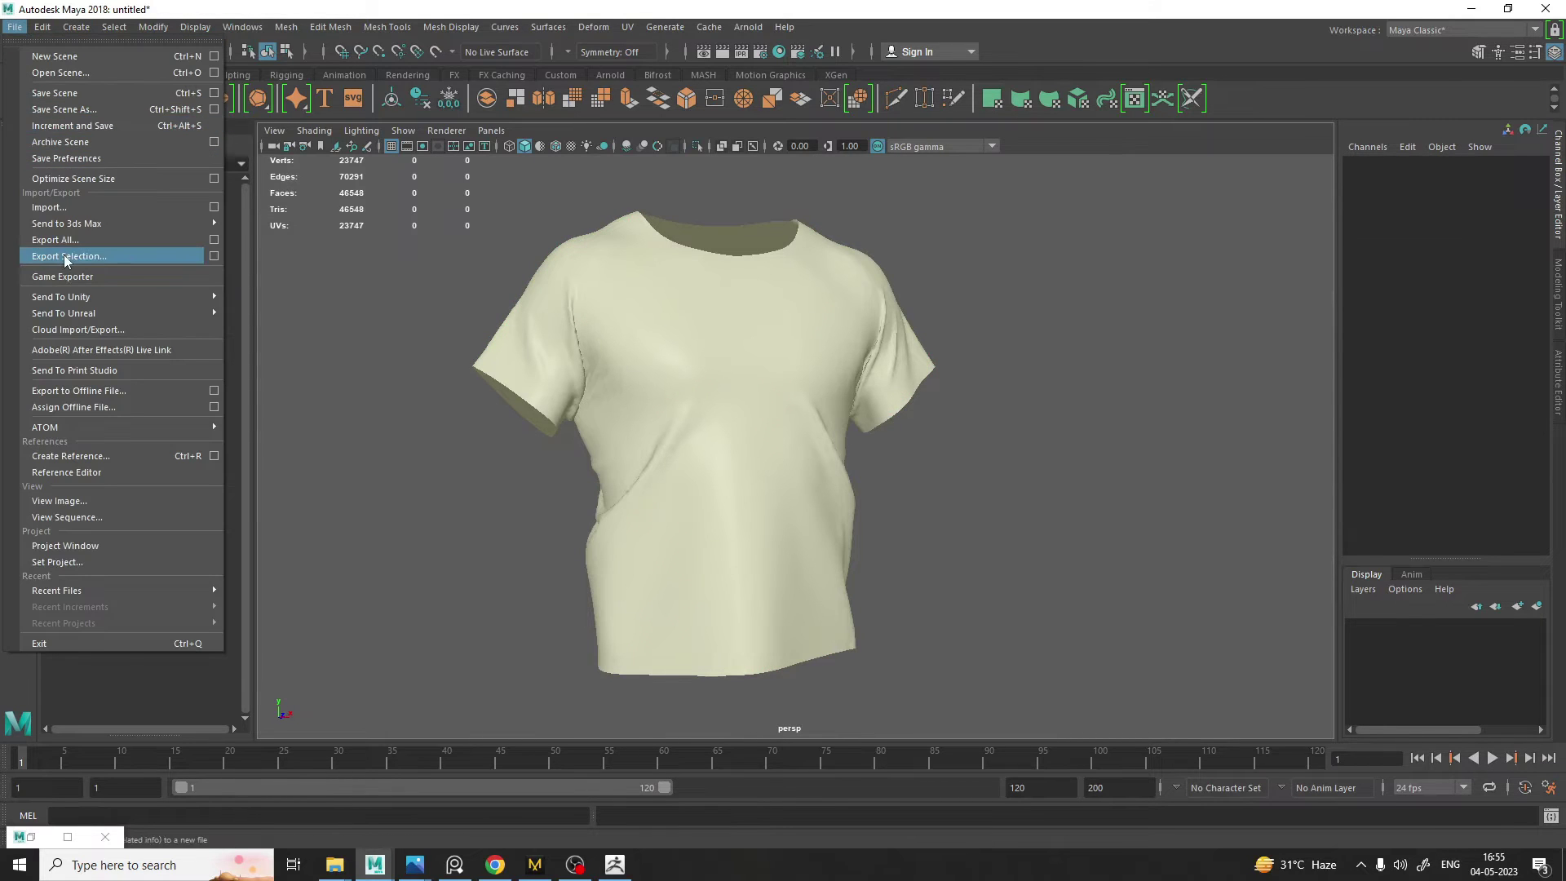
left_click(78, 207)
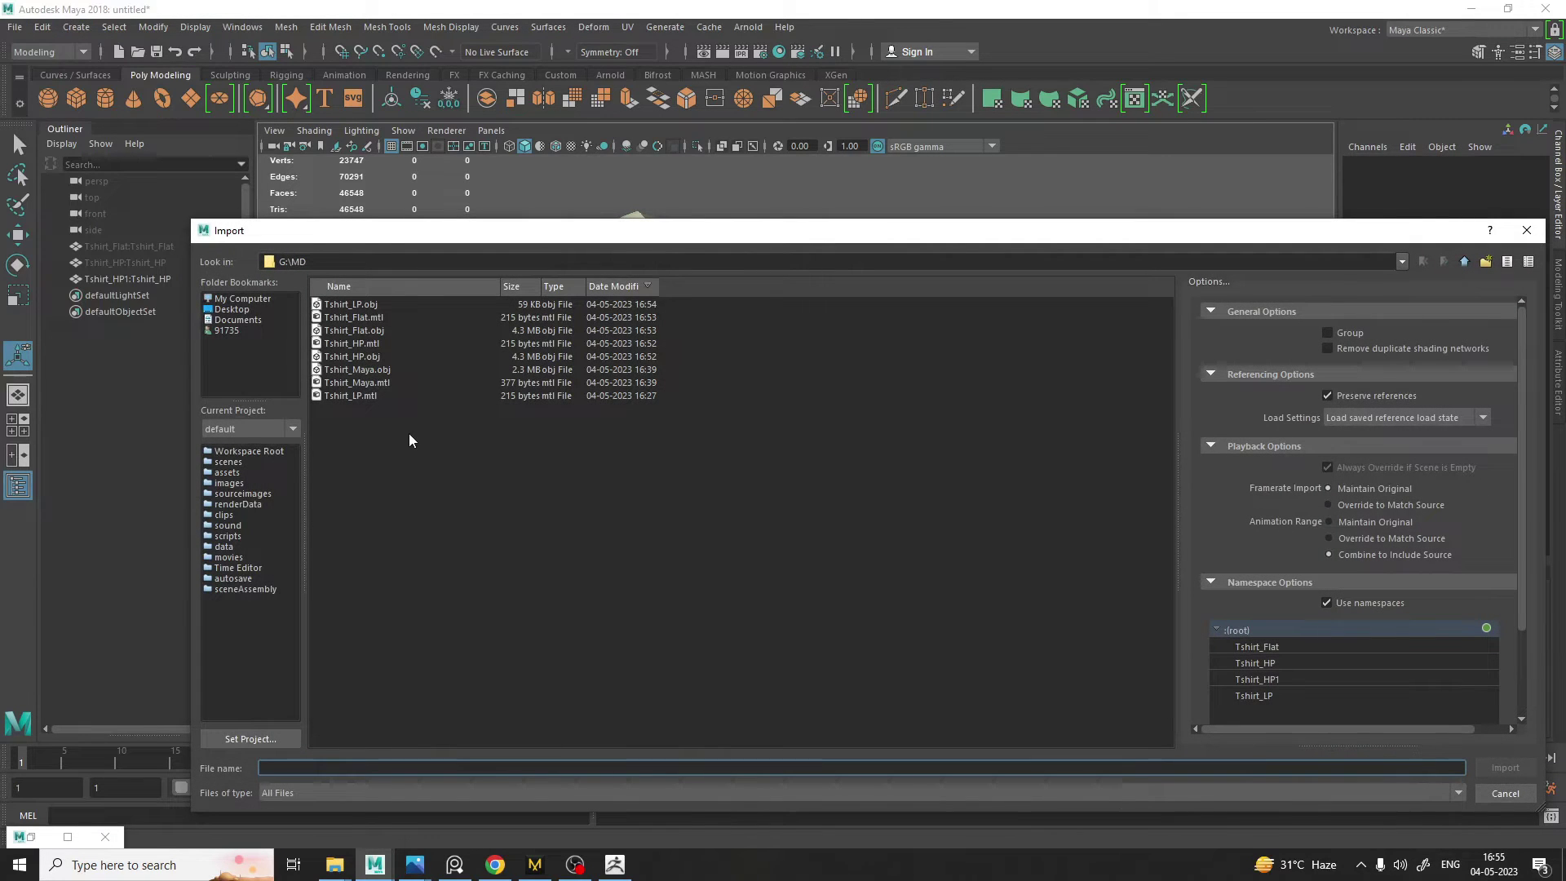
double_click(356, 330)
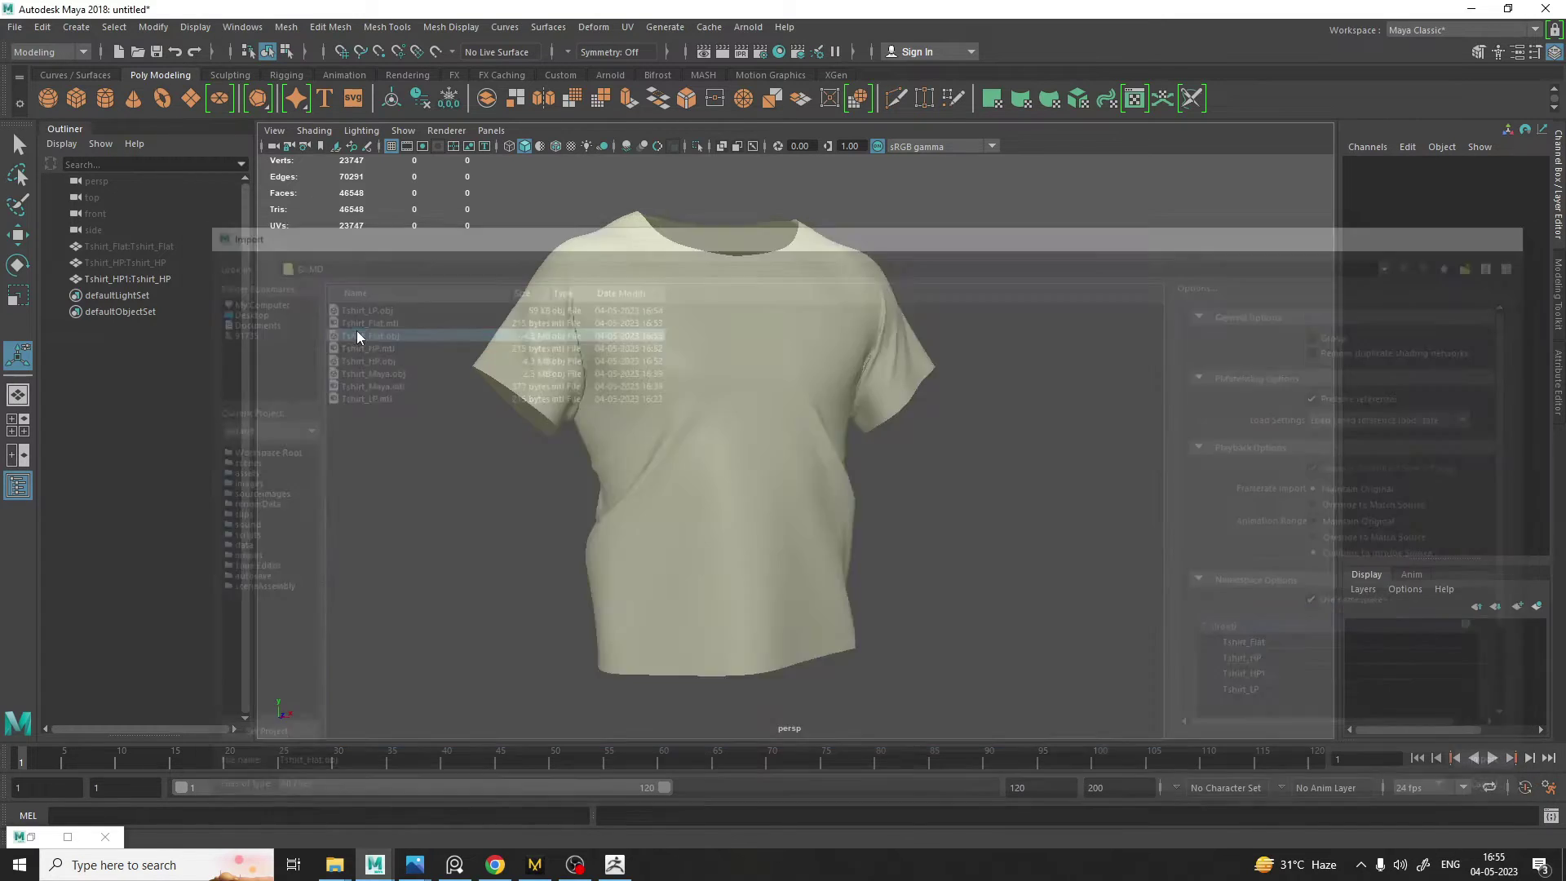
left_click(825, 457)
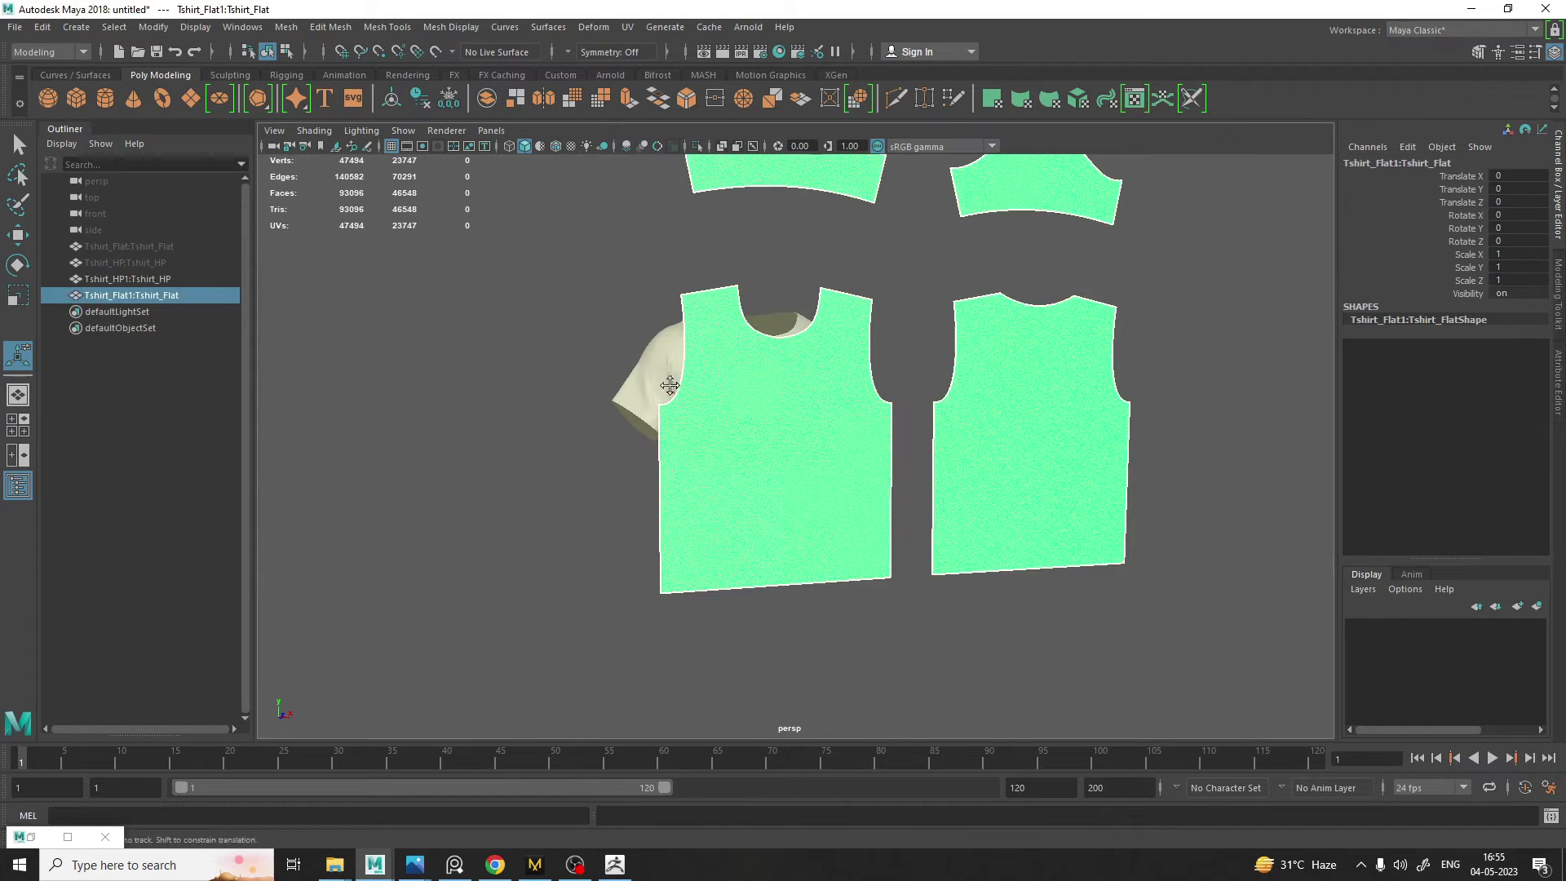
key("f")
Import the low-poly Tshirt_LP.obj alongside the flat pieces
left_click(15, 27)
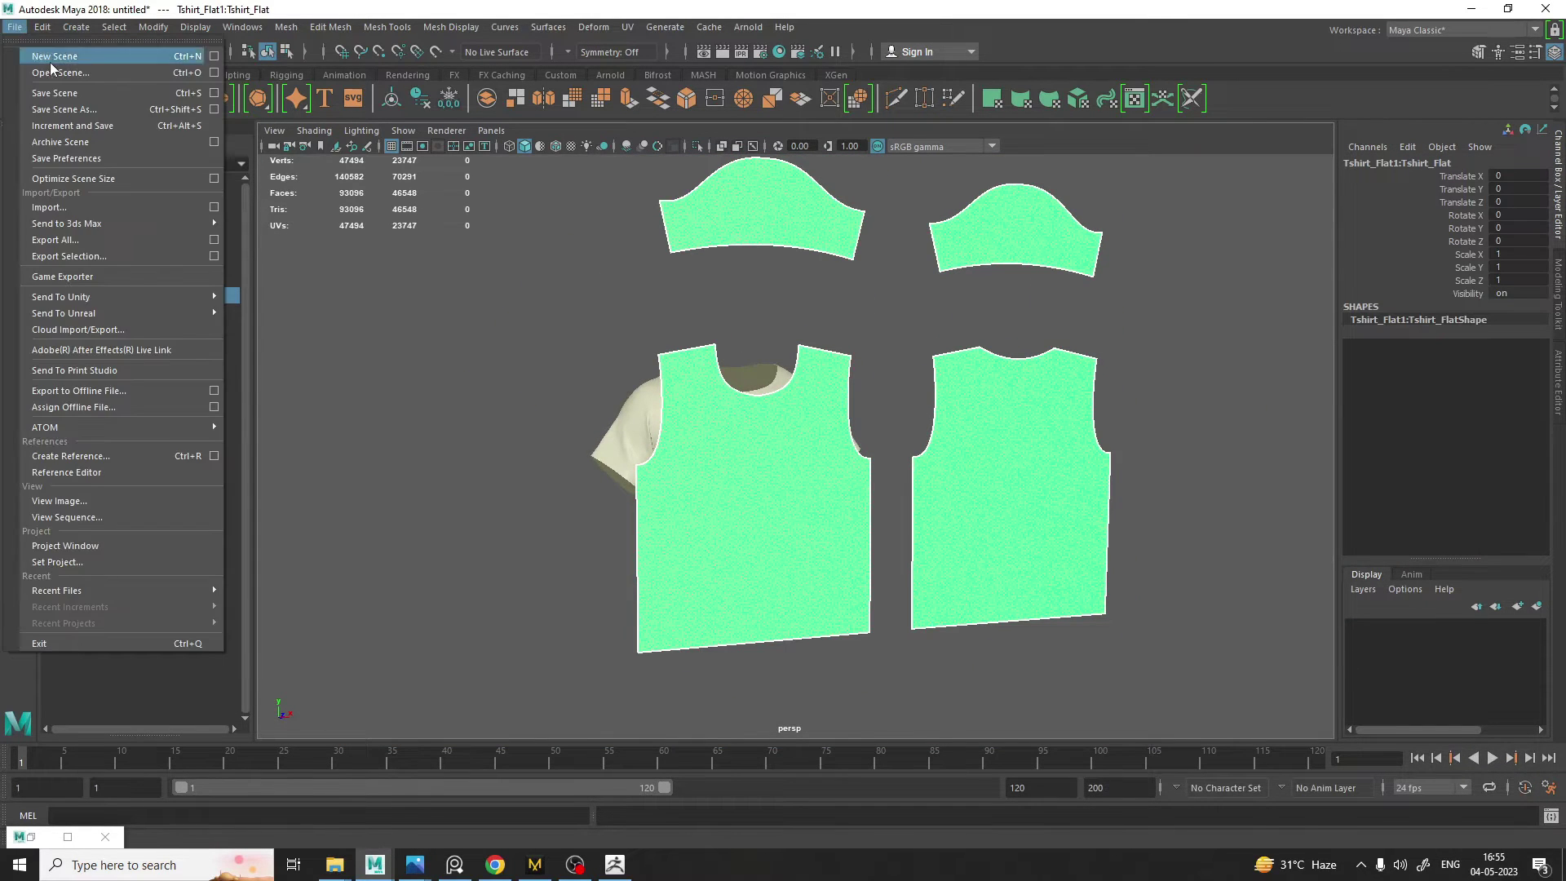
left_click(75, 208)
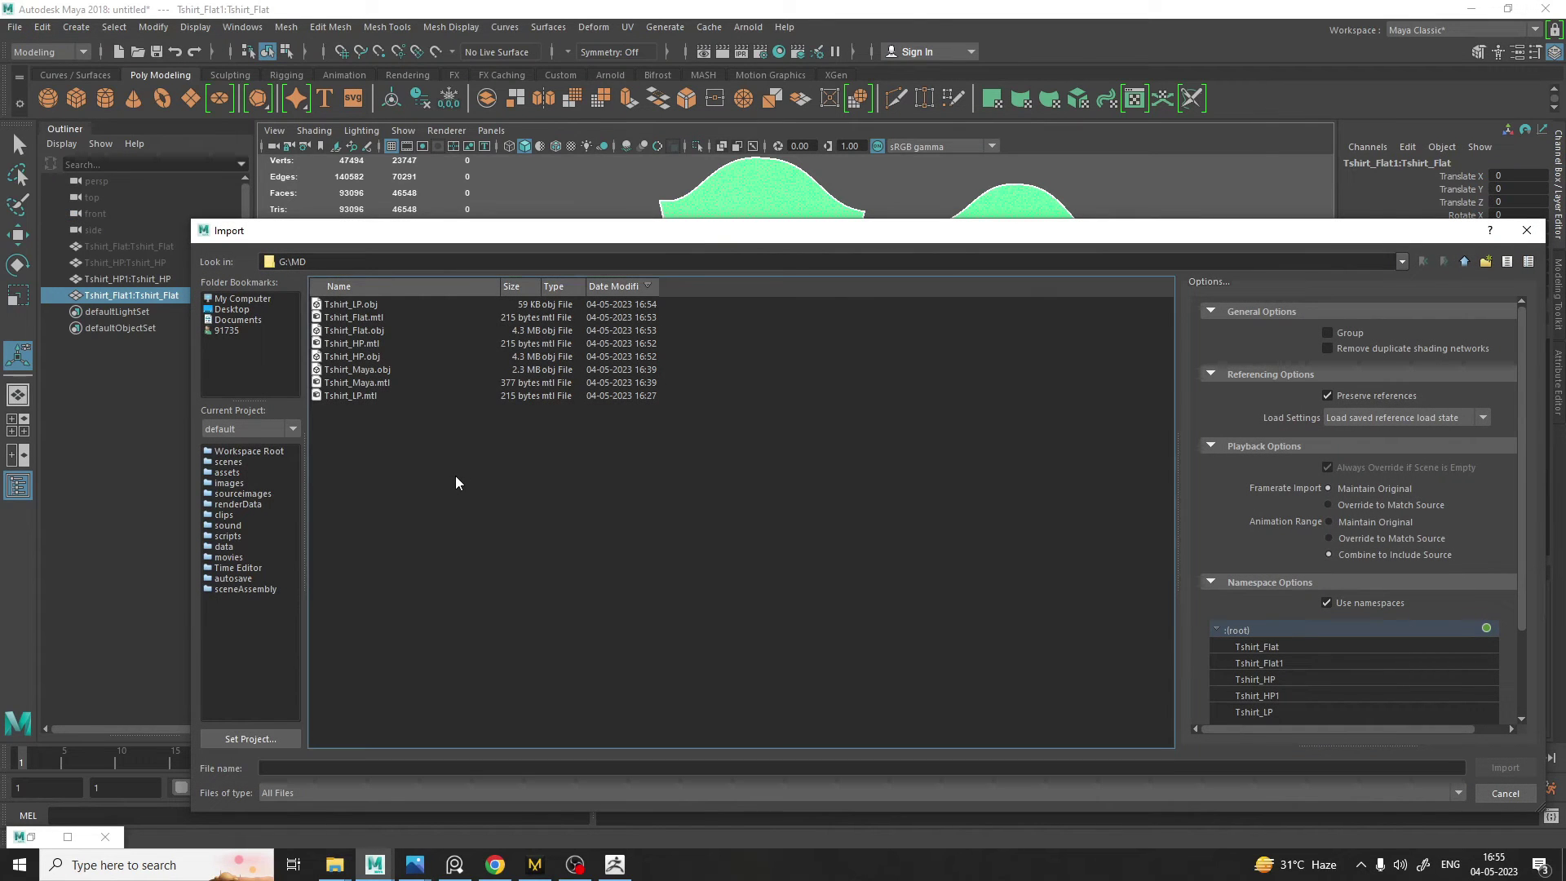
left_click(360, 305)
double_click(360, 305)
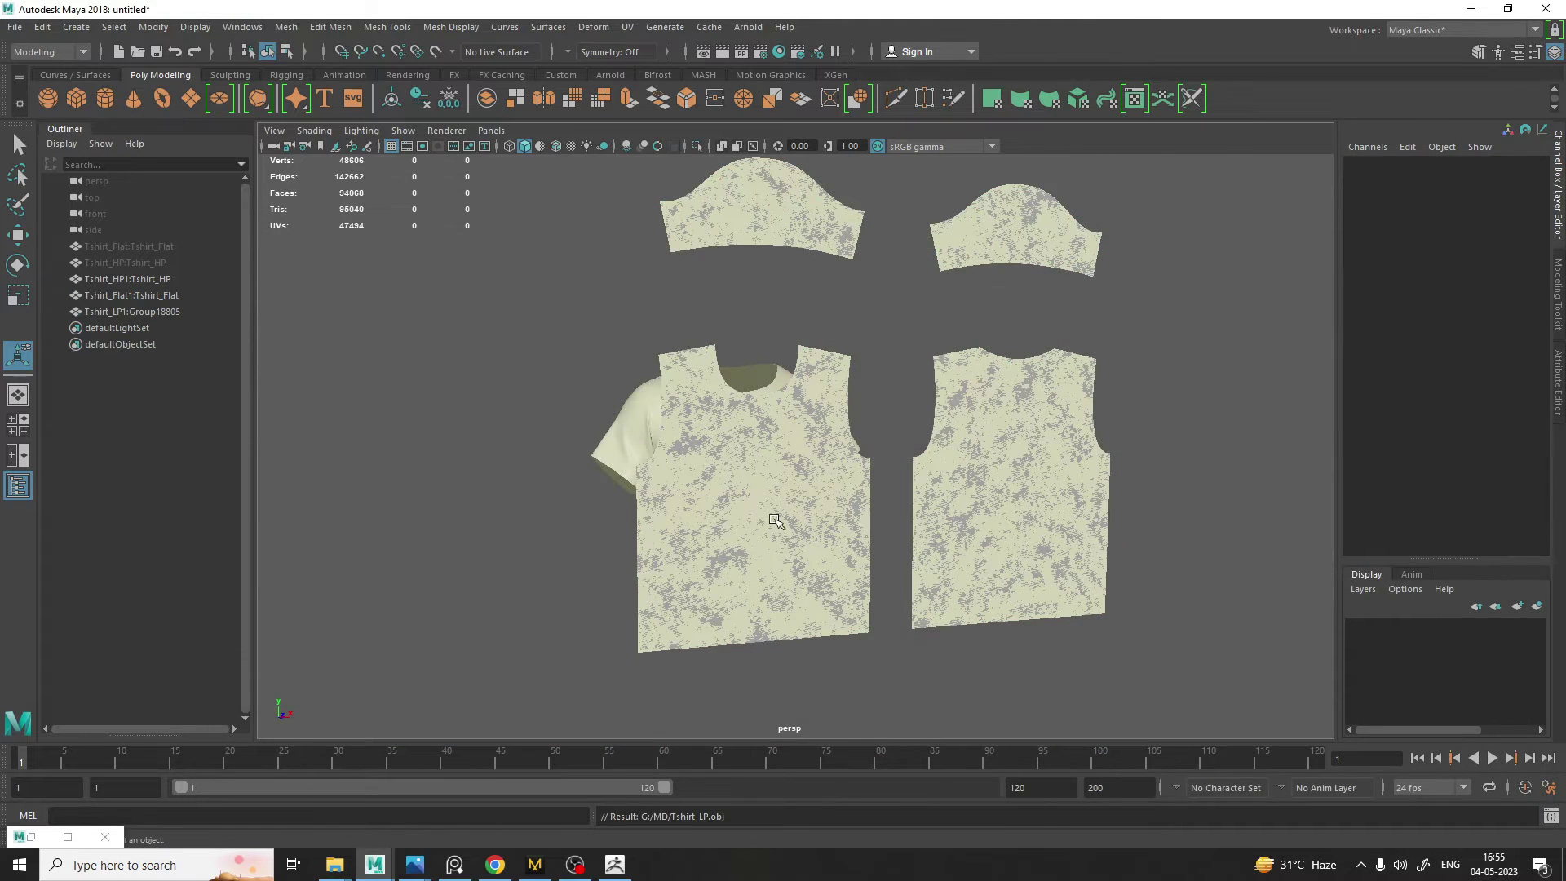
left_click(775, 521)
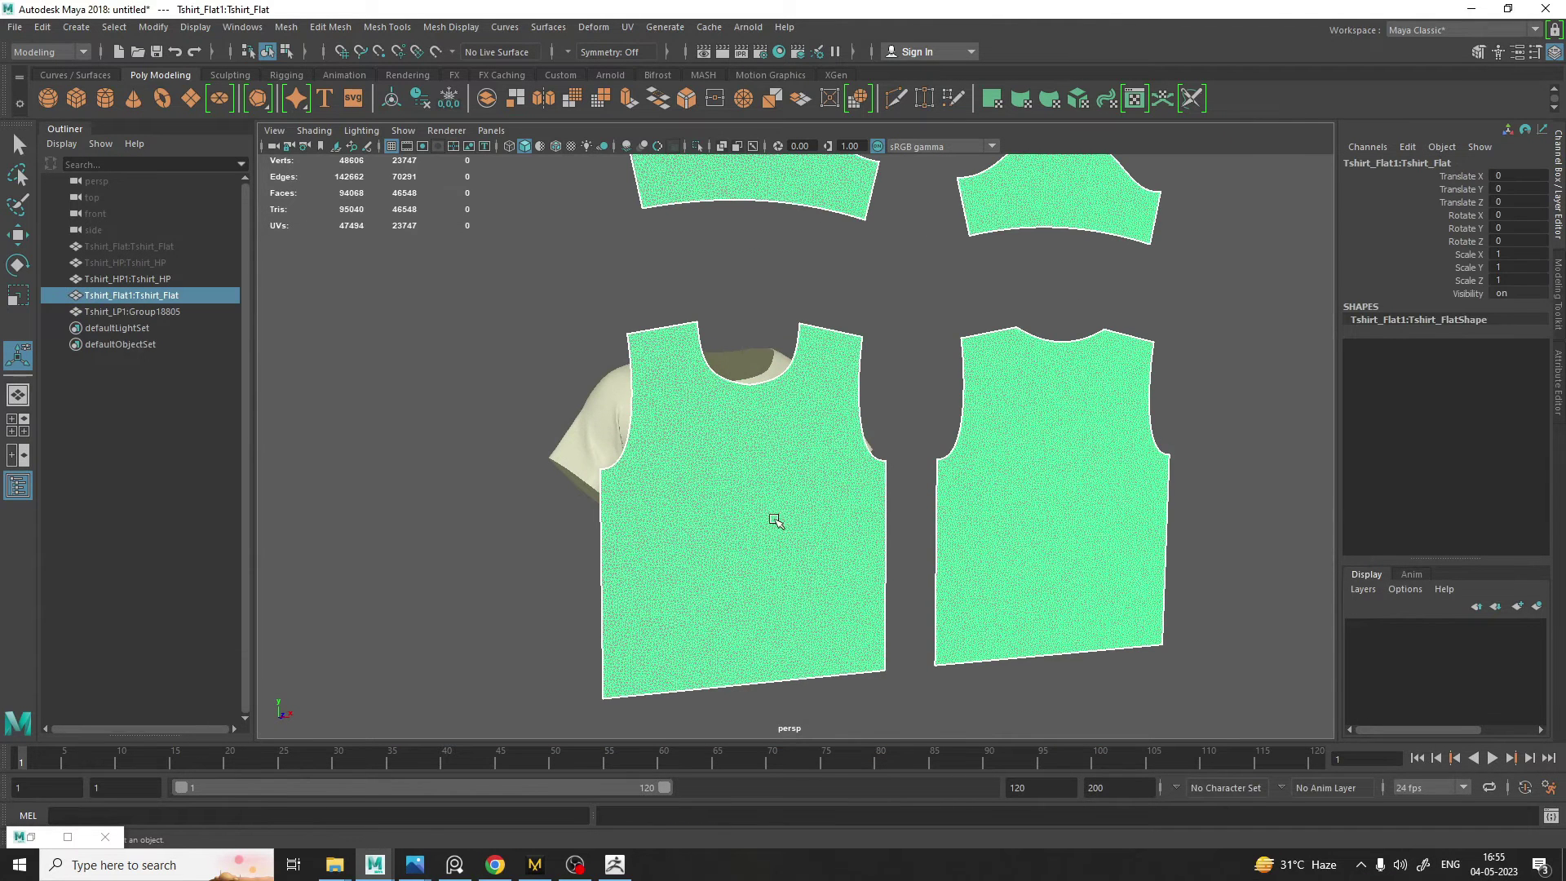
Check the Tshirt_LP1 and Tshirt_HP objects, then orbit to face the shirt's front and sleeves
left_click(157, 311)
left_click(163, 278)
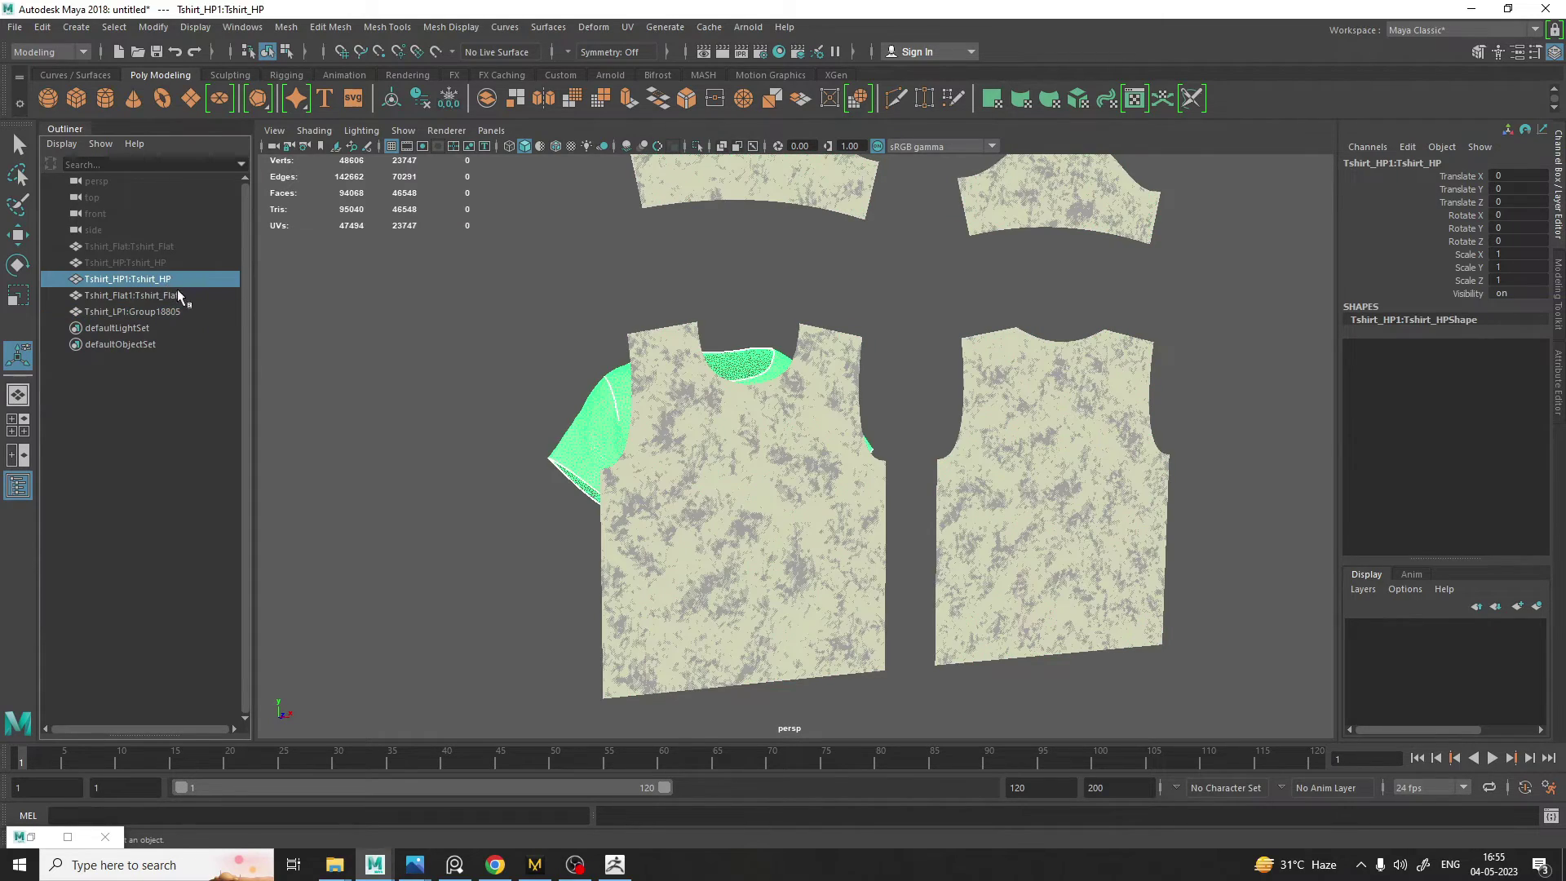
left_click(502, 446)
left_click_drag(523, 451, 565, 462, "alt")
scroll(566, 462, "up", 3)
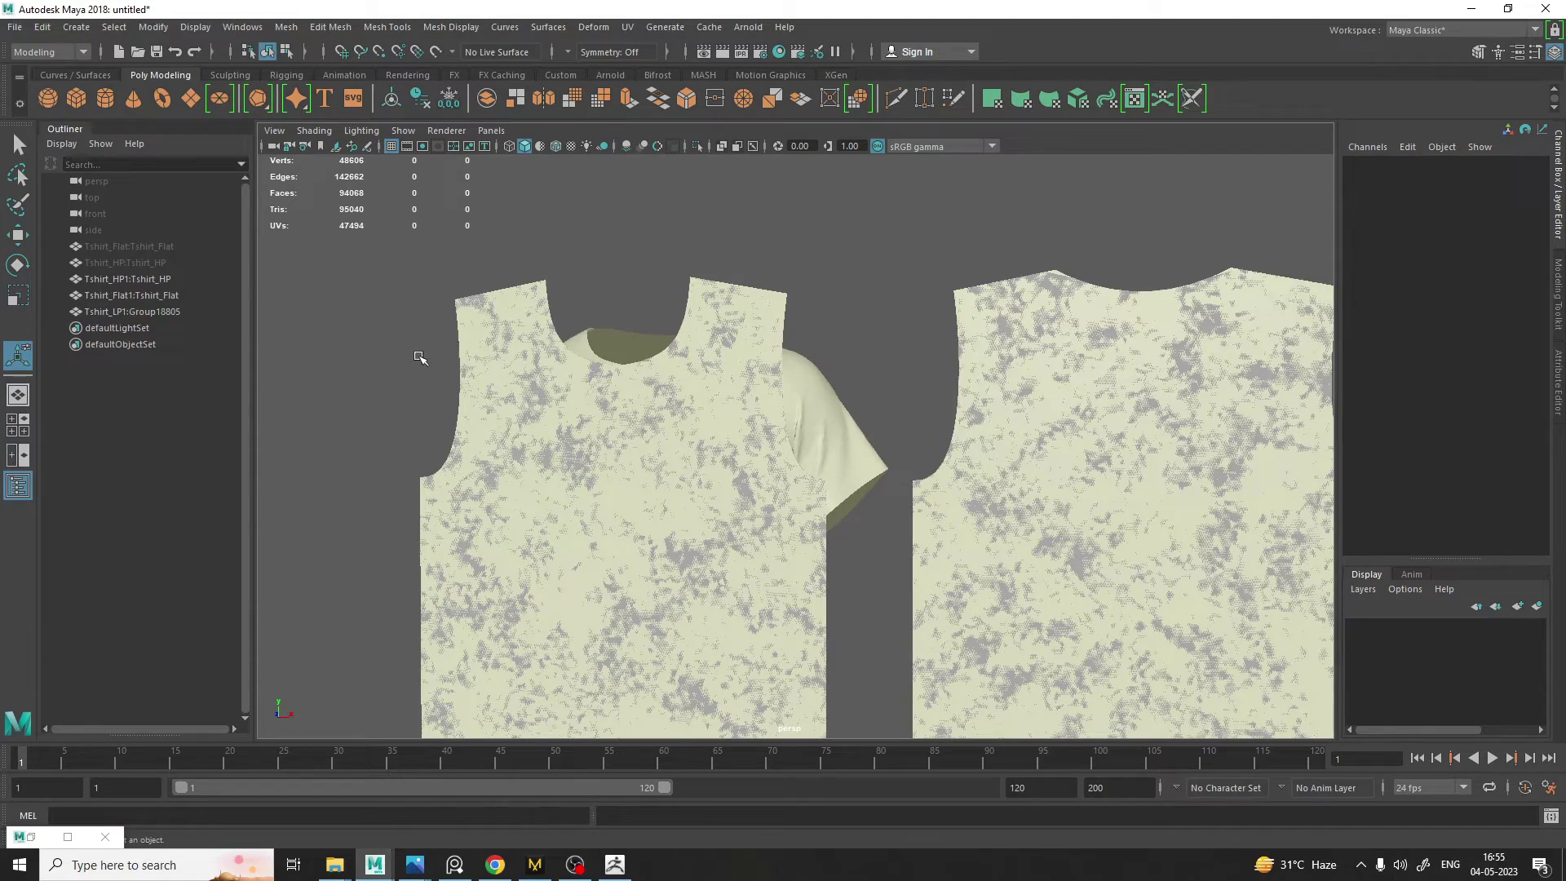
left_click_drag(656, 334, 565, 369, "alt")
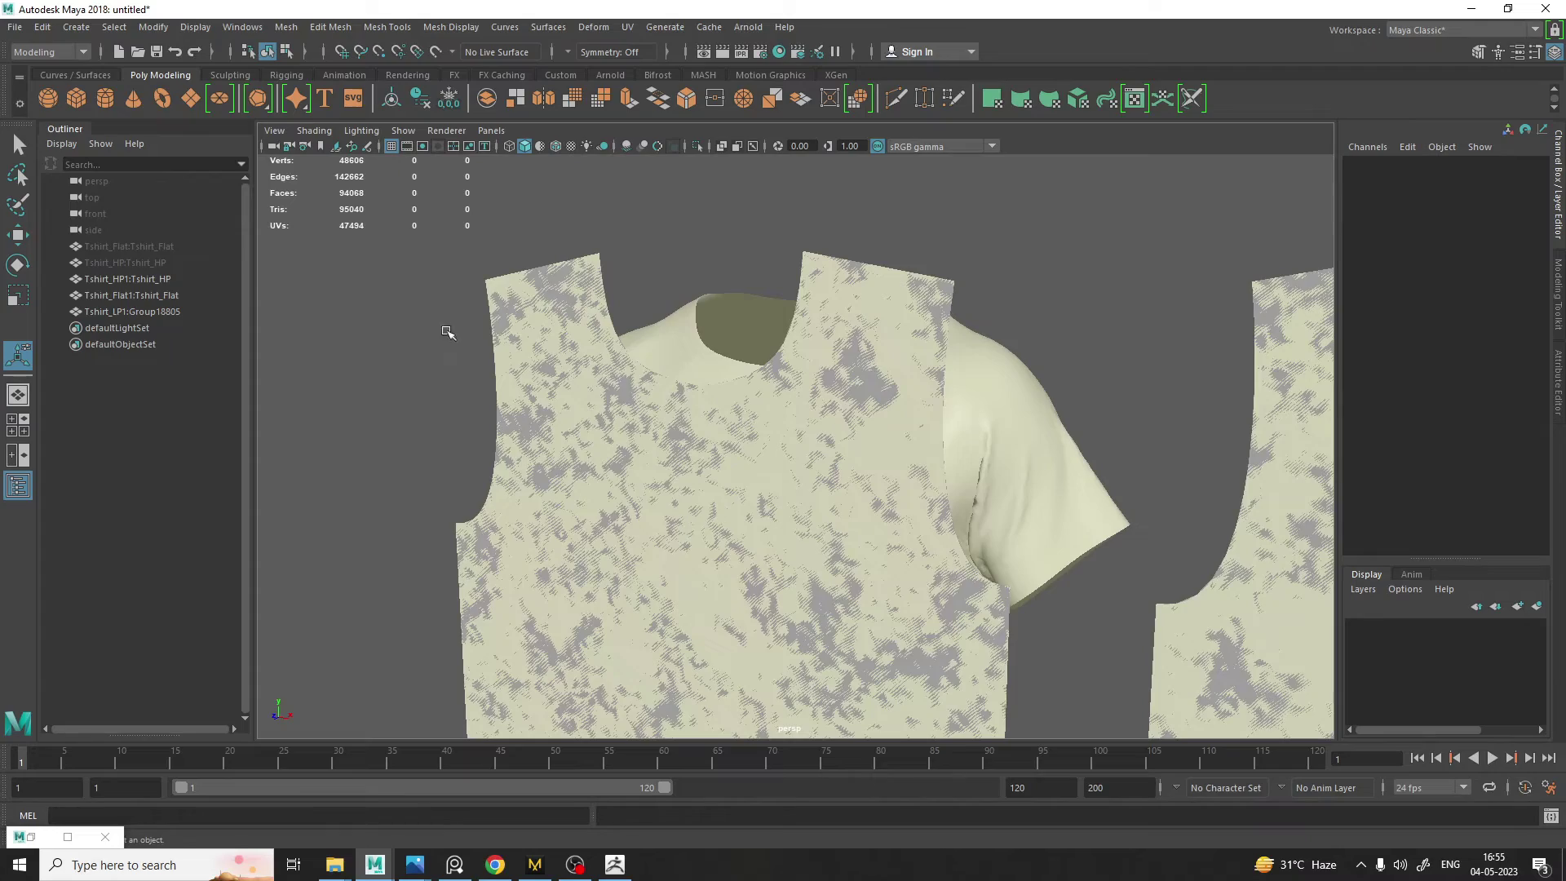
Select the Tshirt_Flat1 front panel and add Tshirt_LP1:Group18805 from the Outliner
left_click(534, 274)
middle_click_drag(481, 400, 531, 360, "alt")
left_click(457, 359)
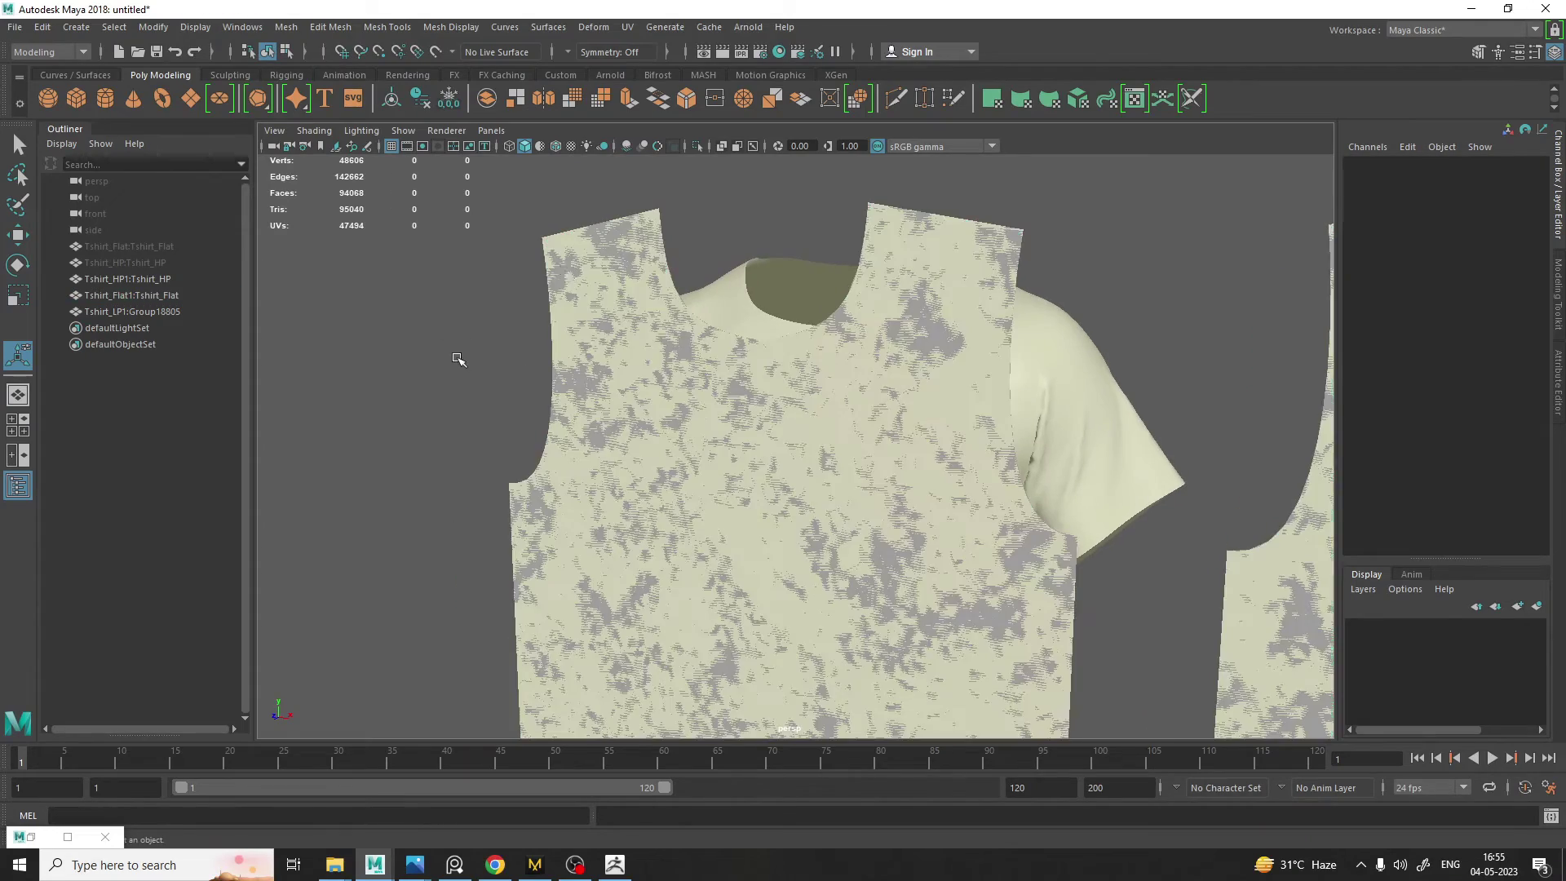
right_click_drag(457, 359, 586, 358, "alt")
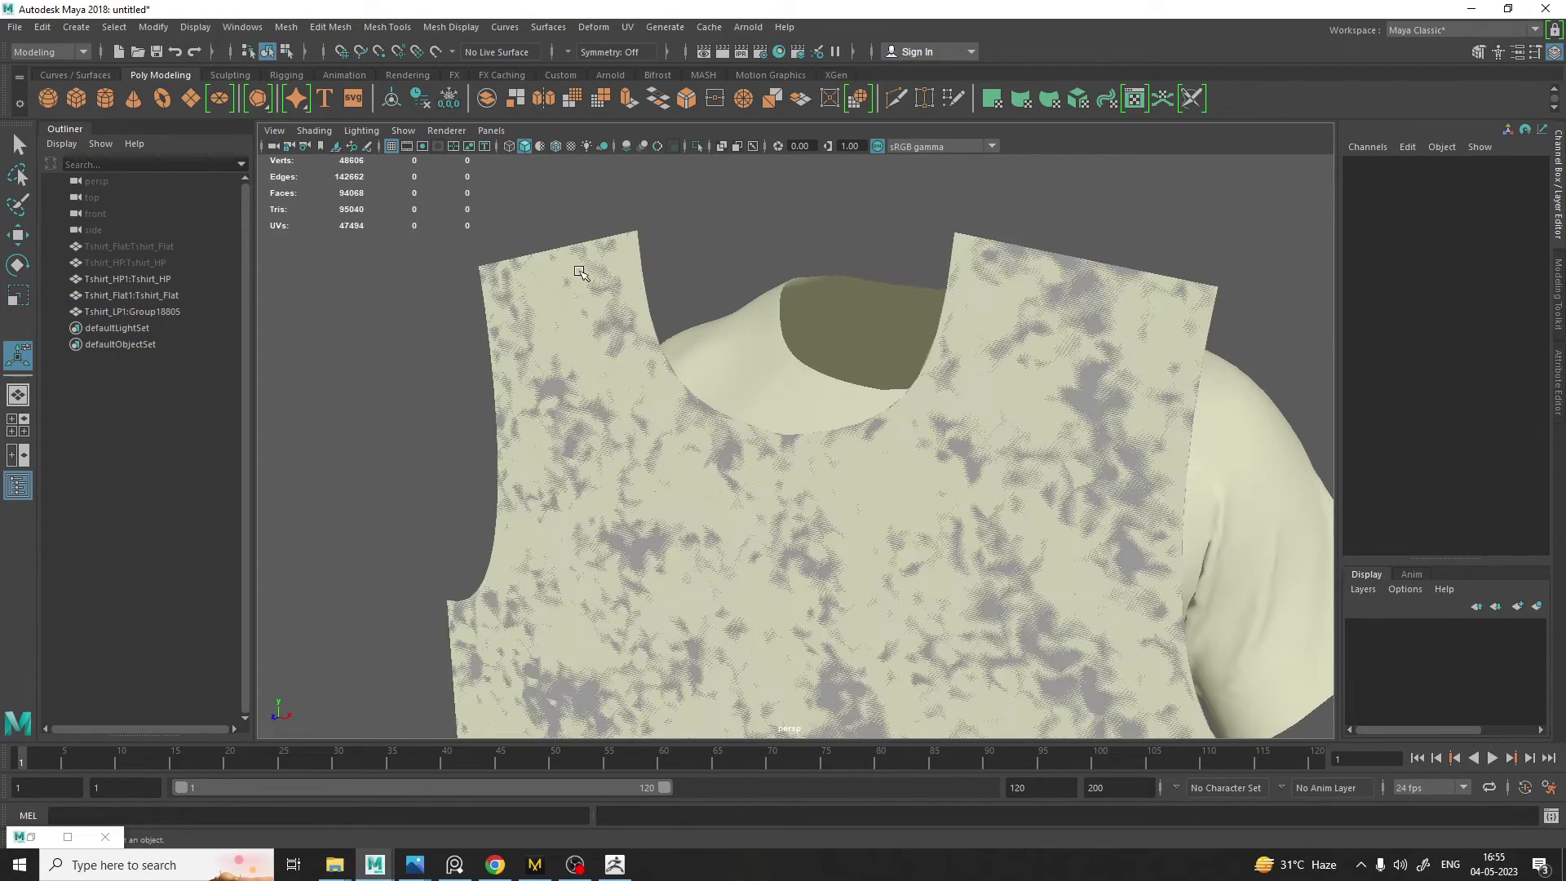
left_click(574, 290)
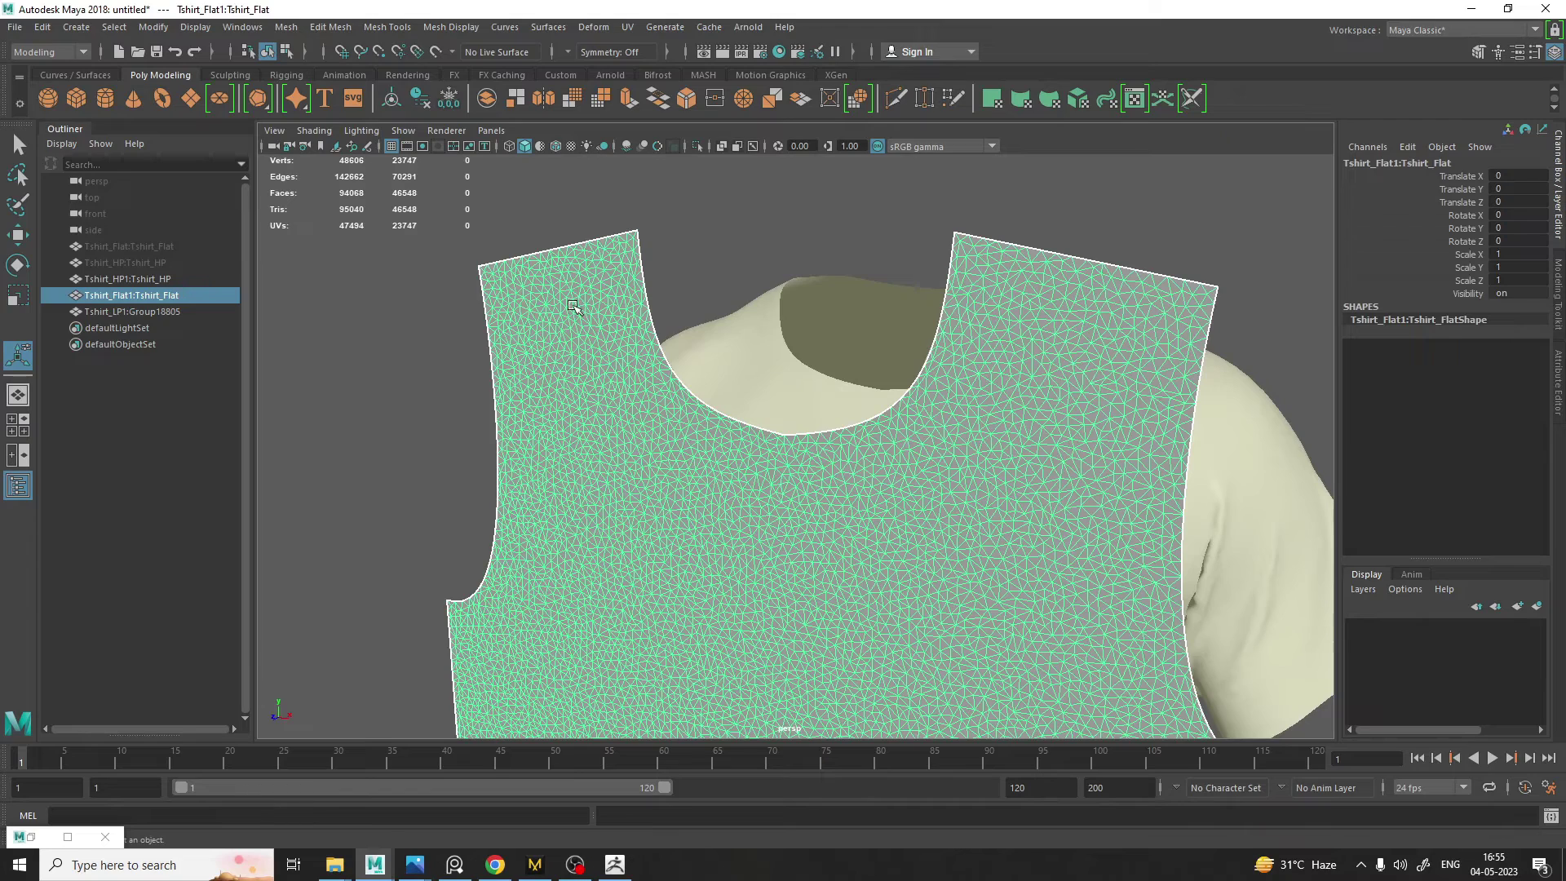
left_click_drag(573, 377, 571, 375, "alt")
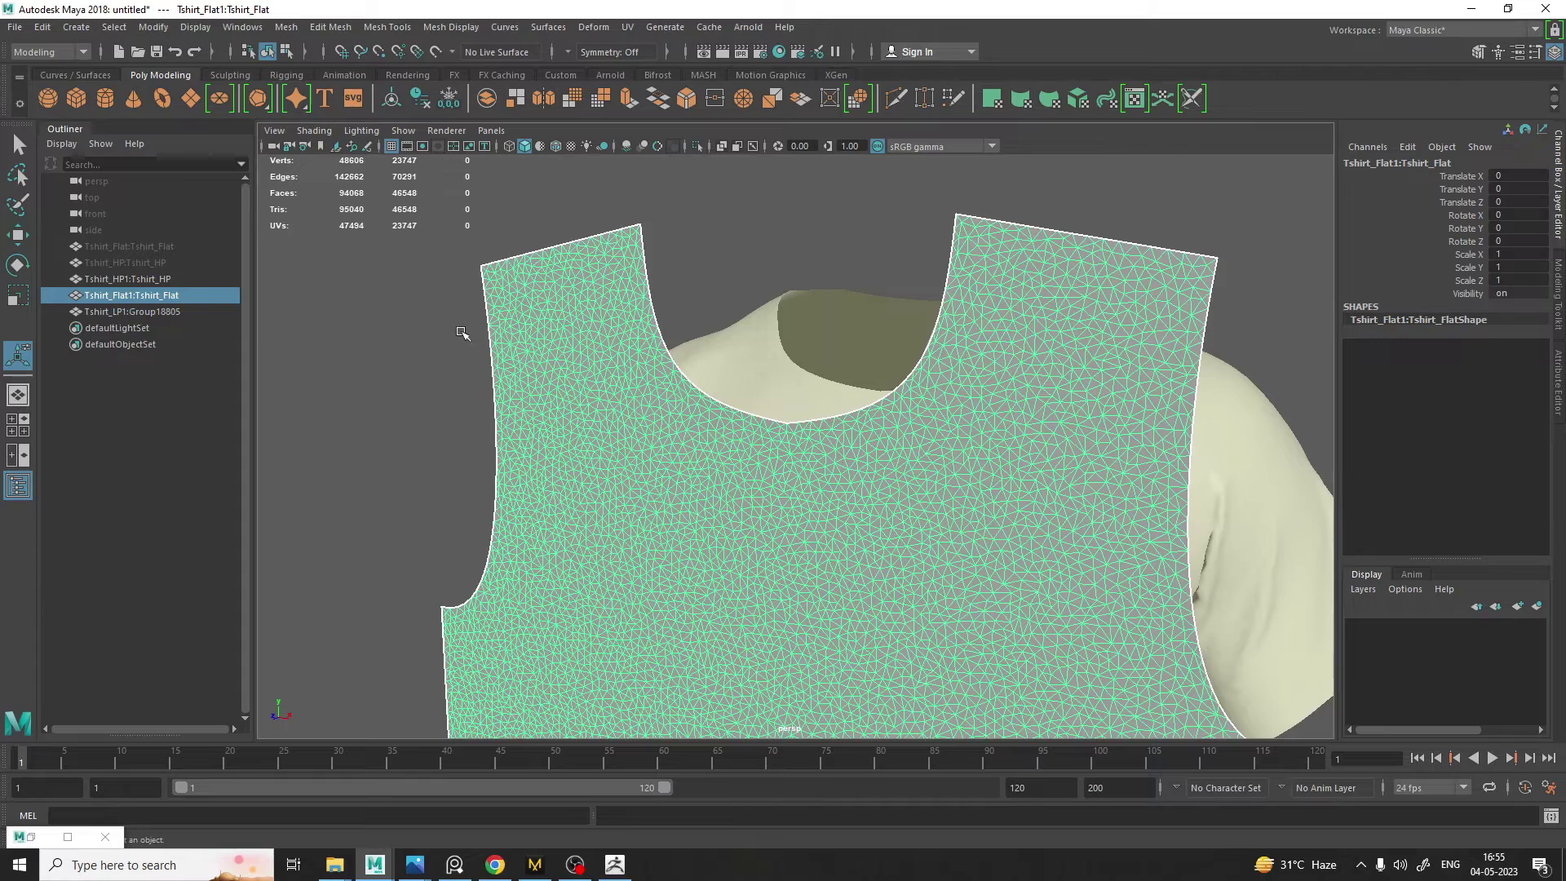
left_click(184, 311, "ctrl")
scroll(511, 390, "down", 1)
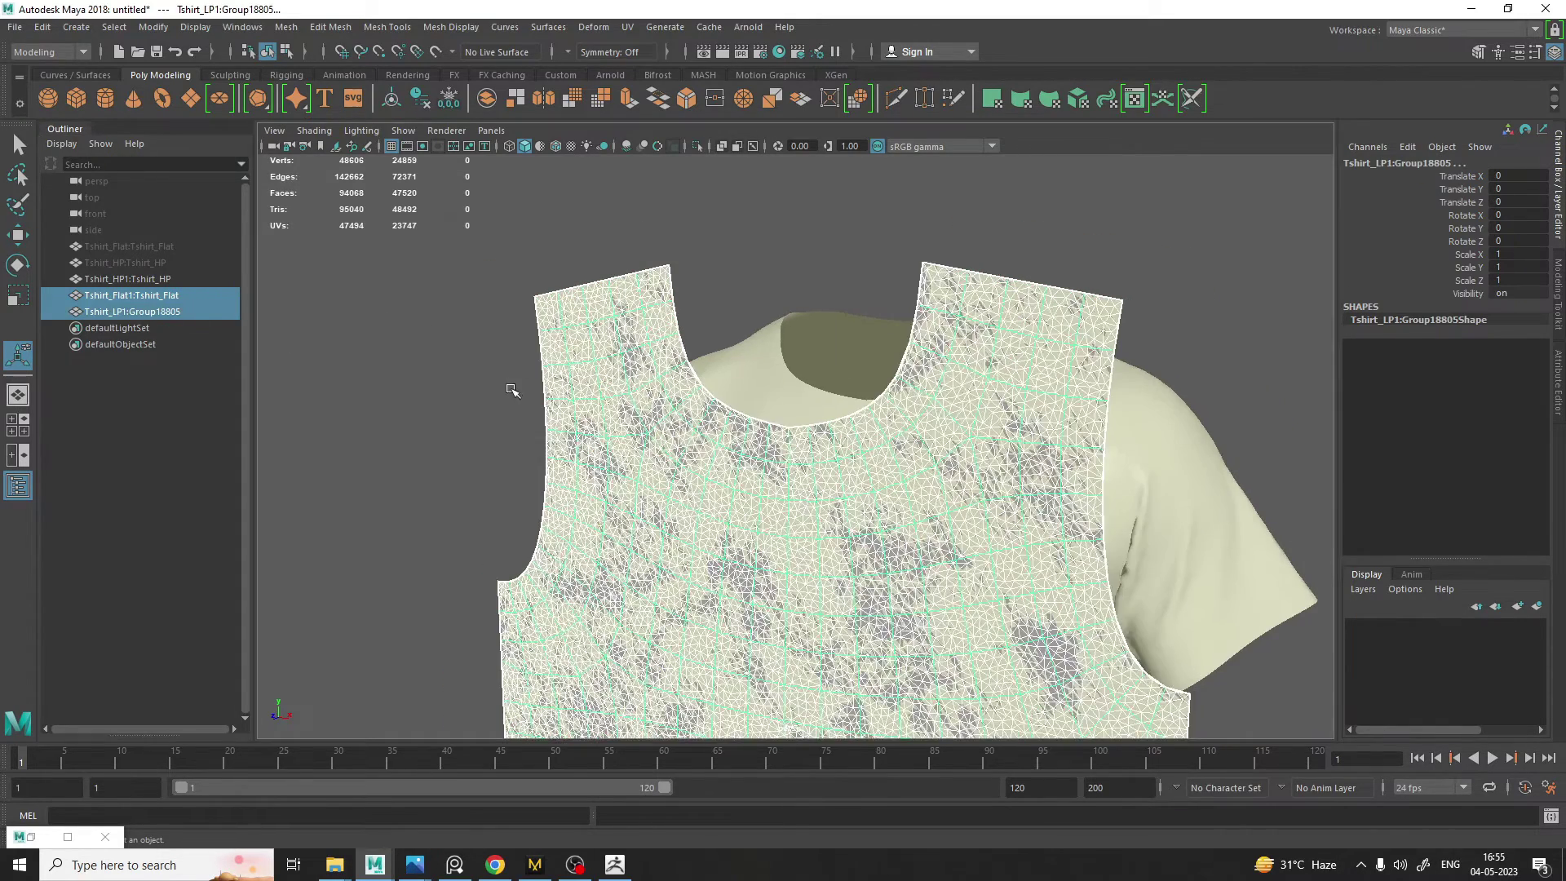
scroll(512, 390, "up", 1)
Transfer all UV sets from Tshirt_Flat1 to Tshirt_LP1 using Local sample space
left_click(293, 31)
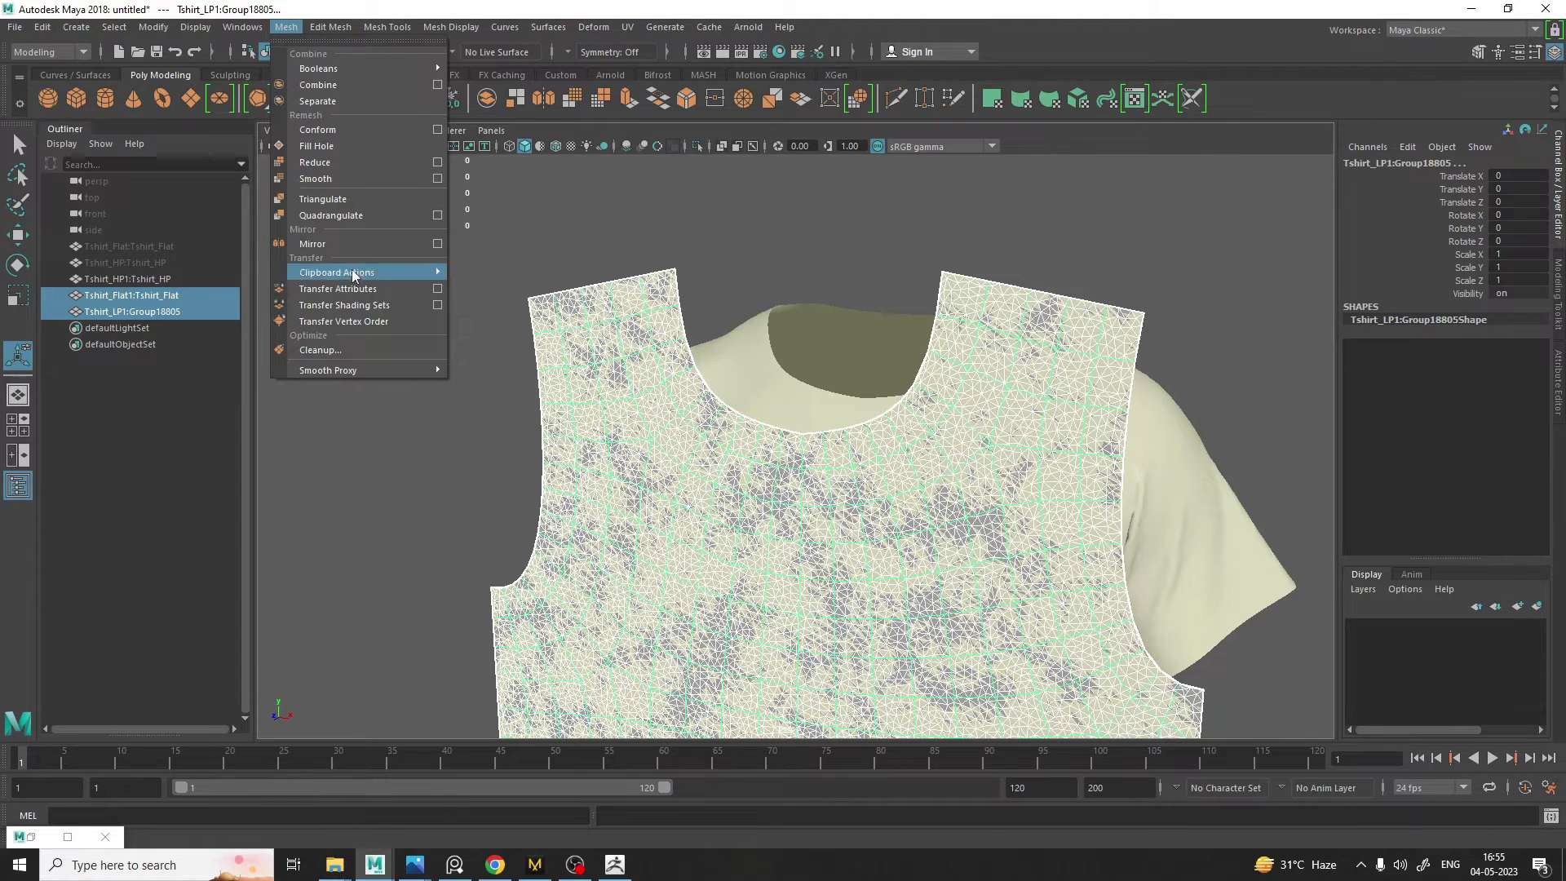
left_click(438, 289)
left_click_drag(409, 310, 334, 256)
middle_click_drag(641, 447, 719, 396, "alt")
left_click(155, 258)
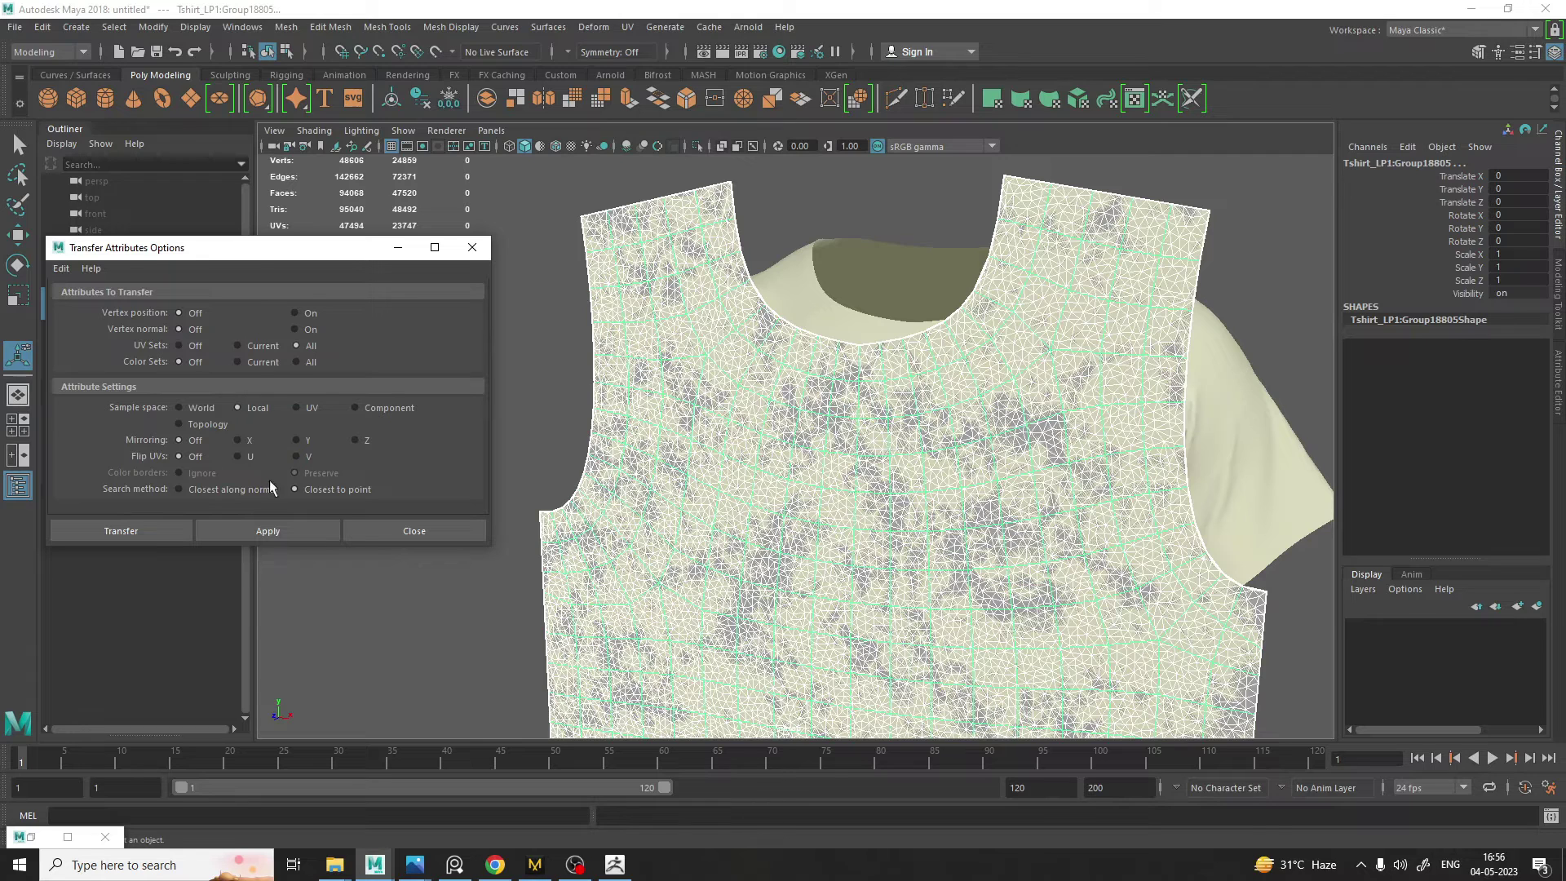
left_click(287, 531)
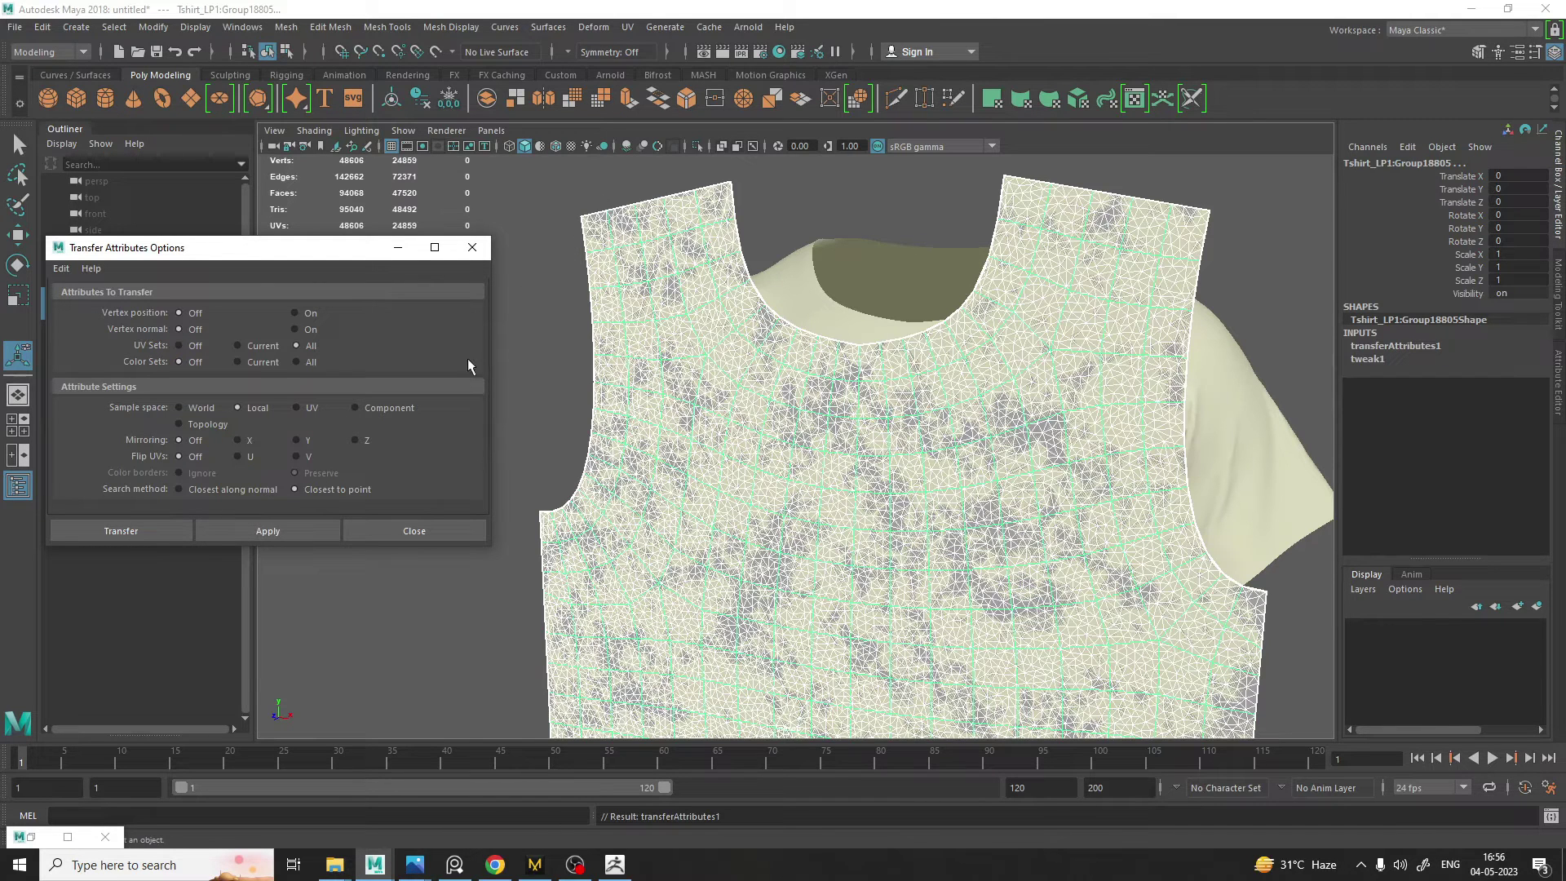
Open the UV Editor and move it and the transfer options window clear of the shirt
left_click(627, 27)
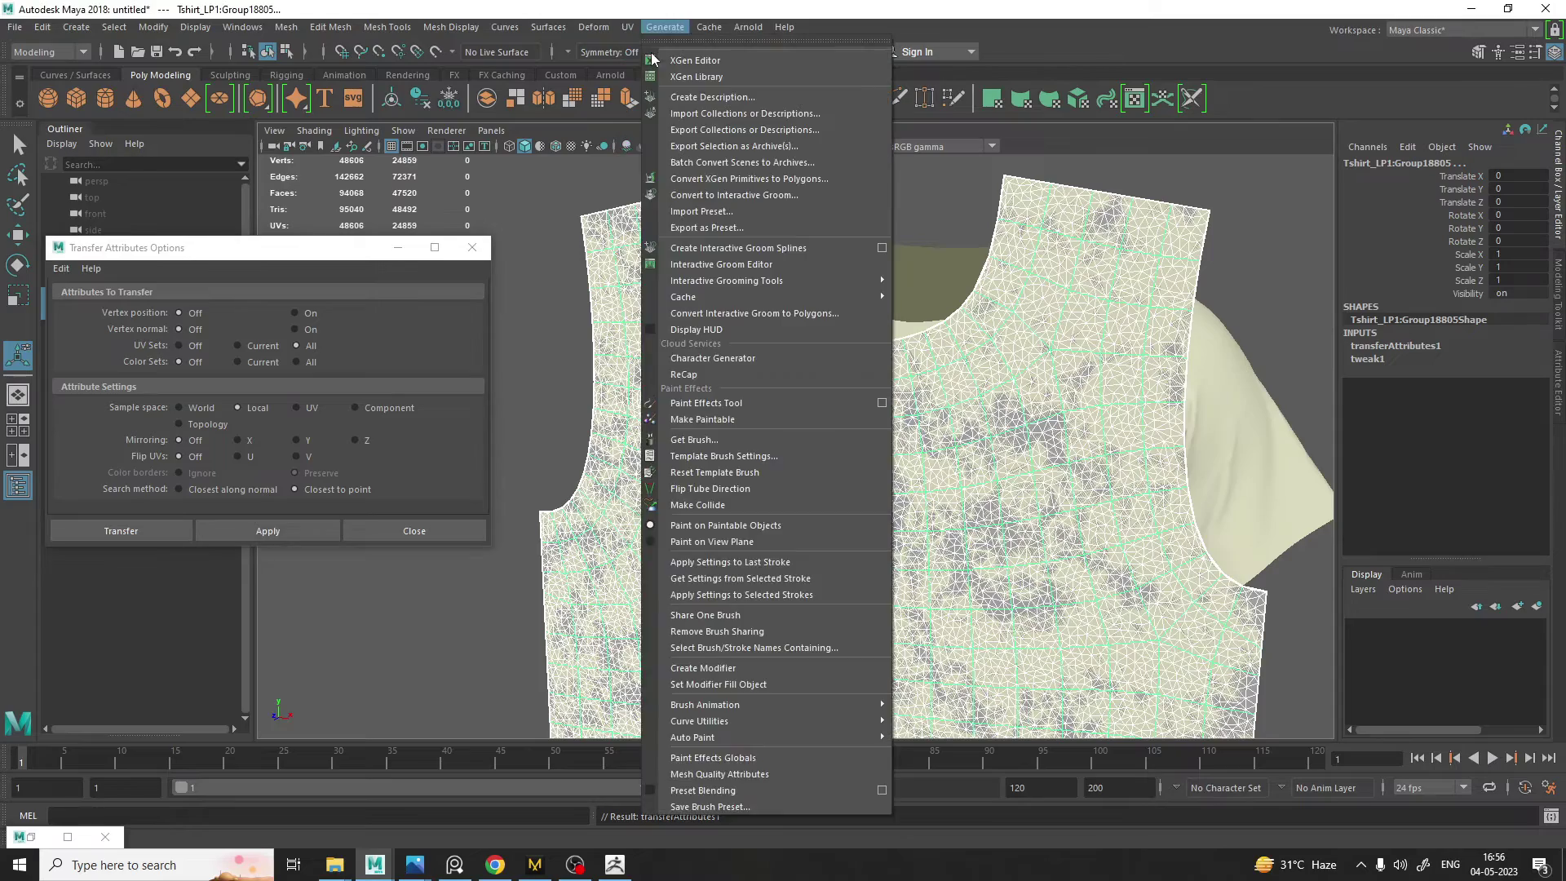
left_click(666, 56)
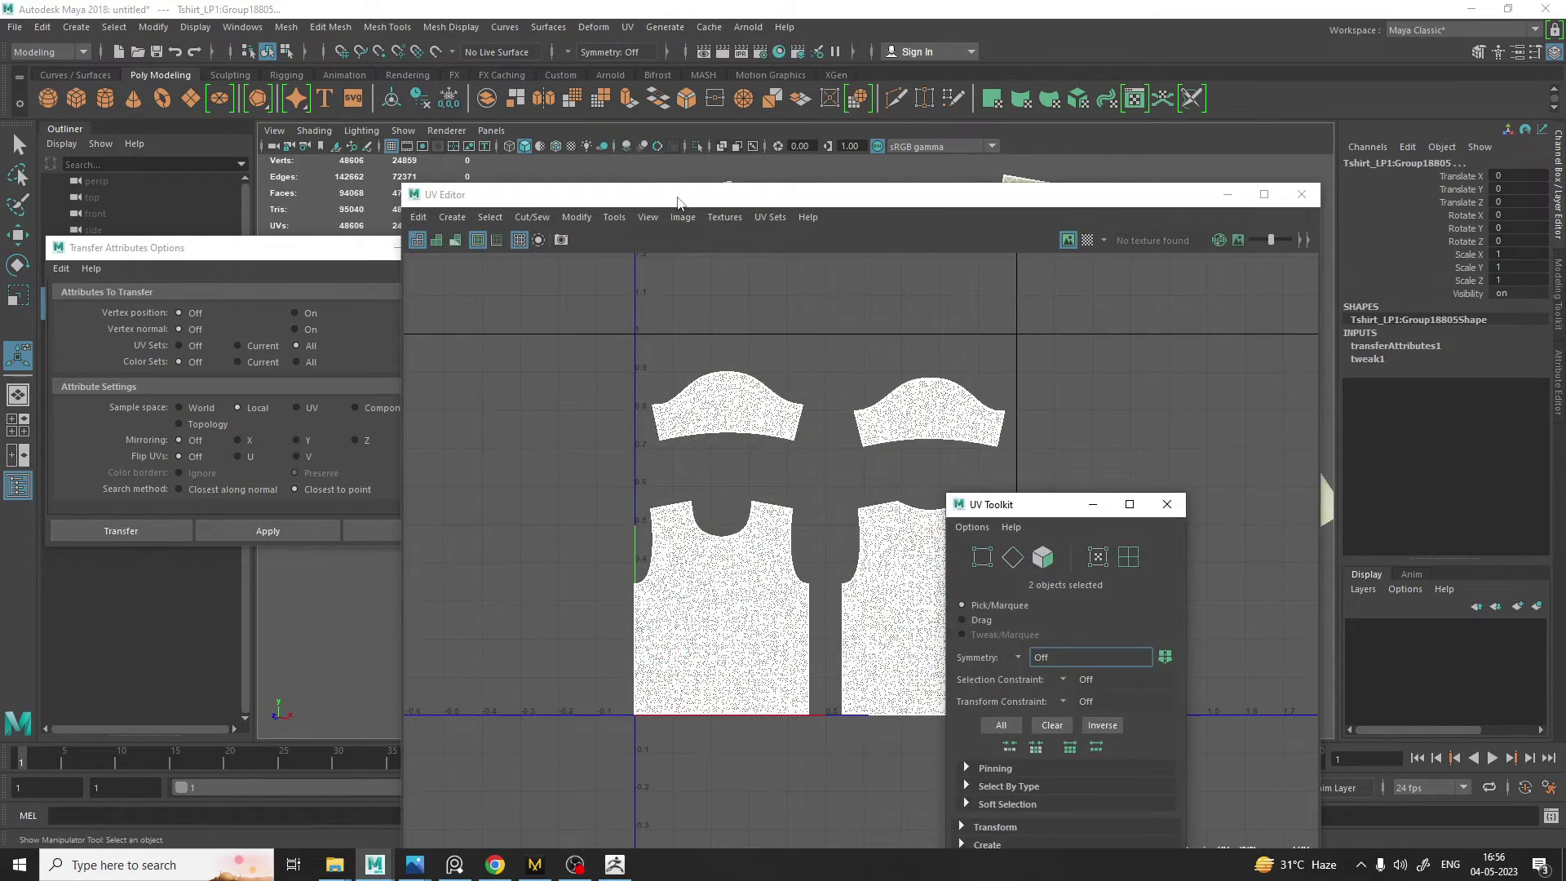
left_click_drag(775, 253, 1263, 309)
left_click(553, 379)
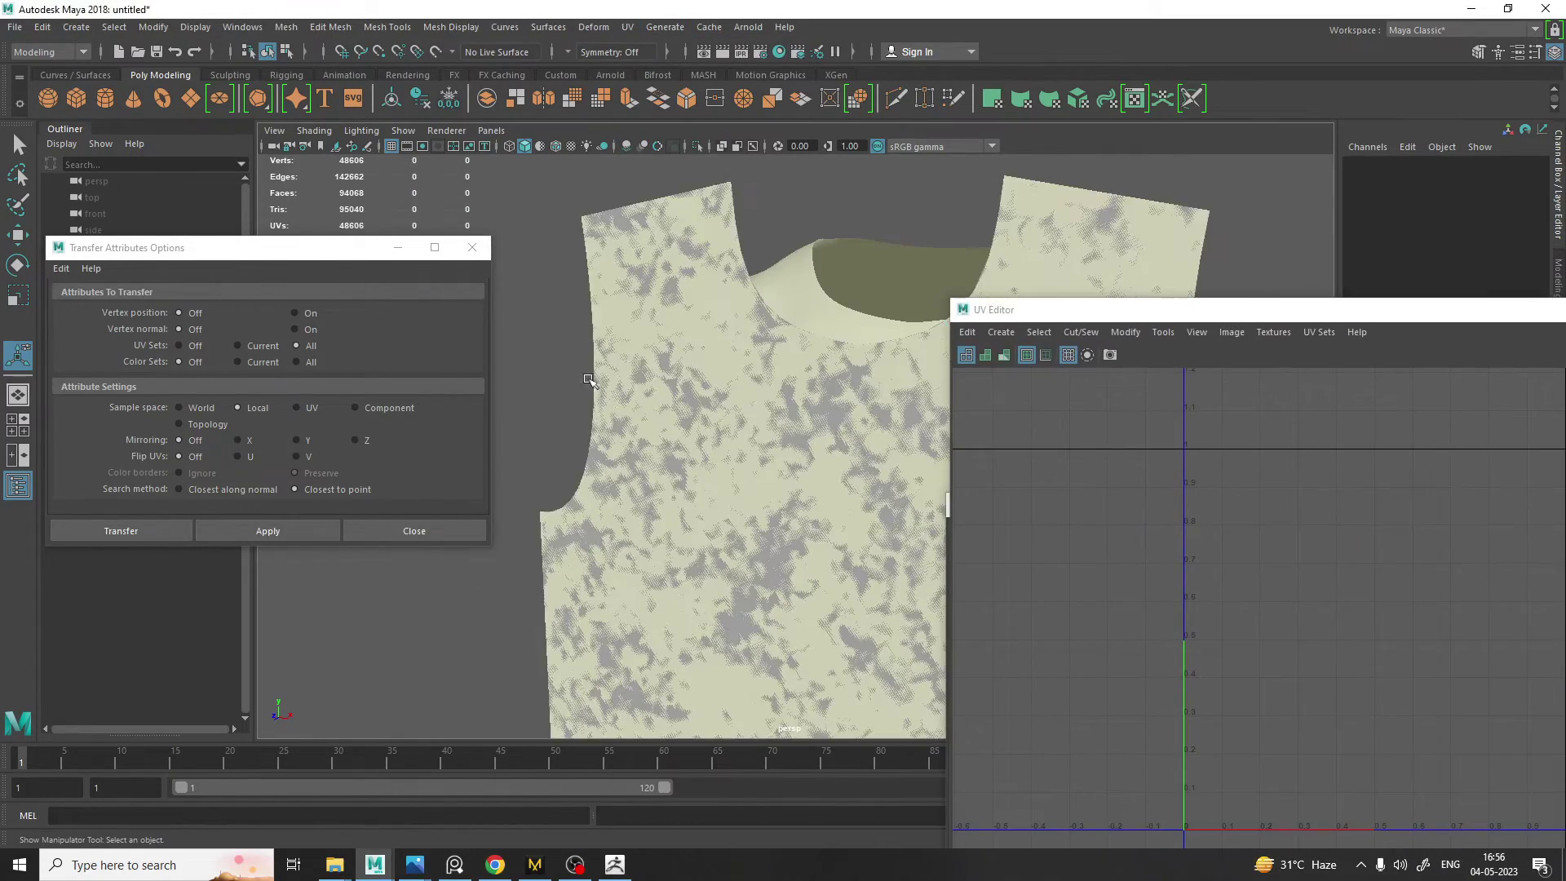
left_click_drag(239, 252, 263, 371)
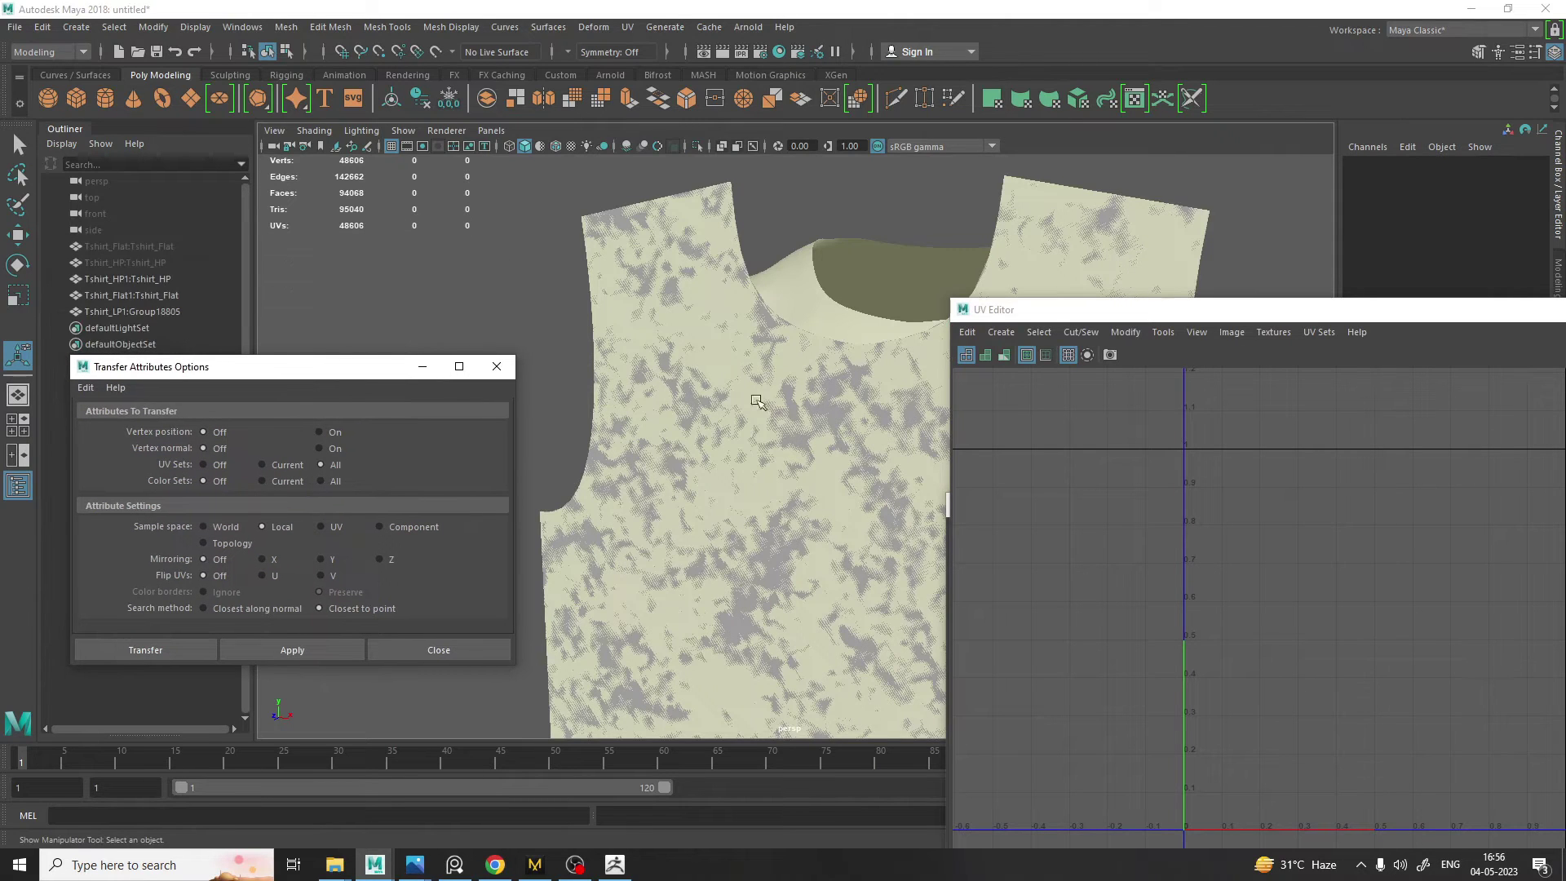
Compare the low-poly and flat shirts' UV layouts in the UV Editor, then hide the flat shirt
left_click(131, 312)
scroll(1279, 599, "down", 1)
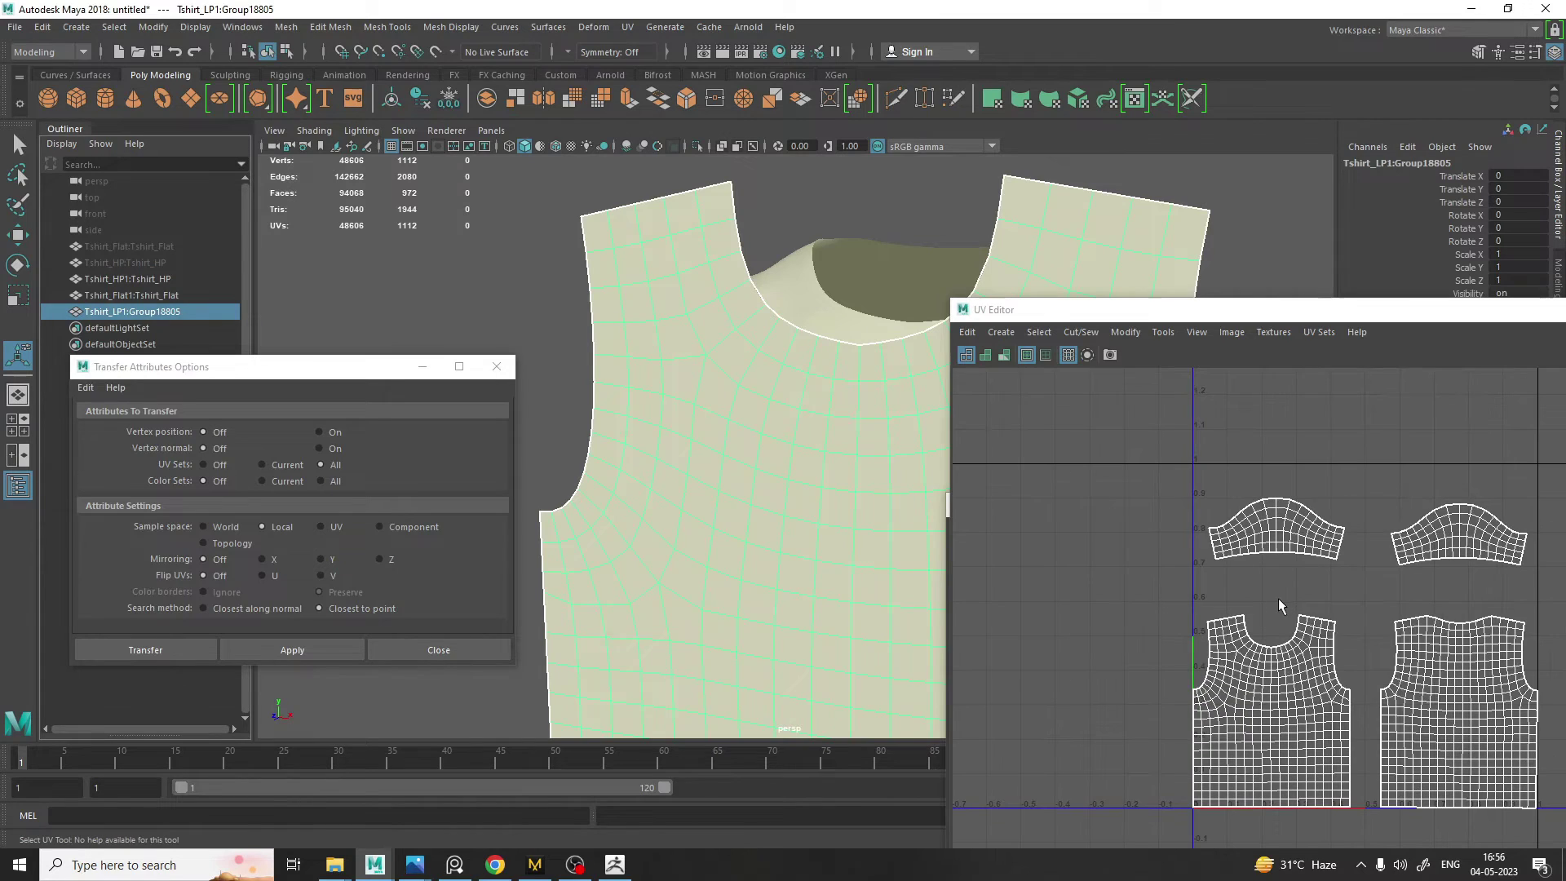
left_click_drag(1235, 318, 1206, 311)
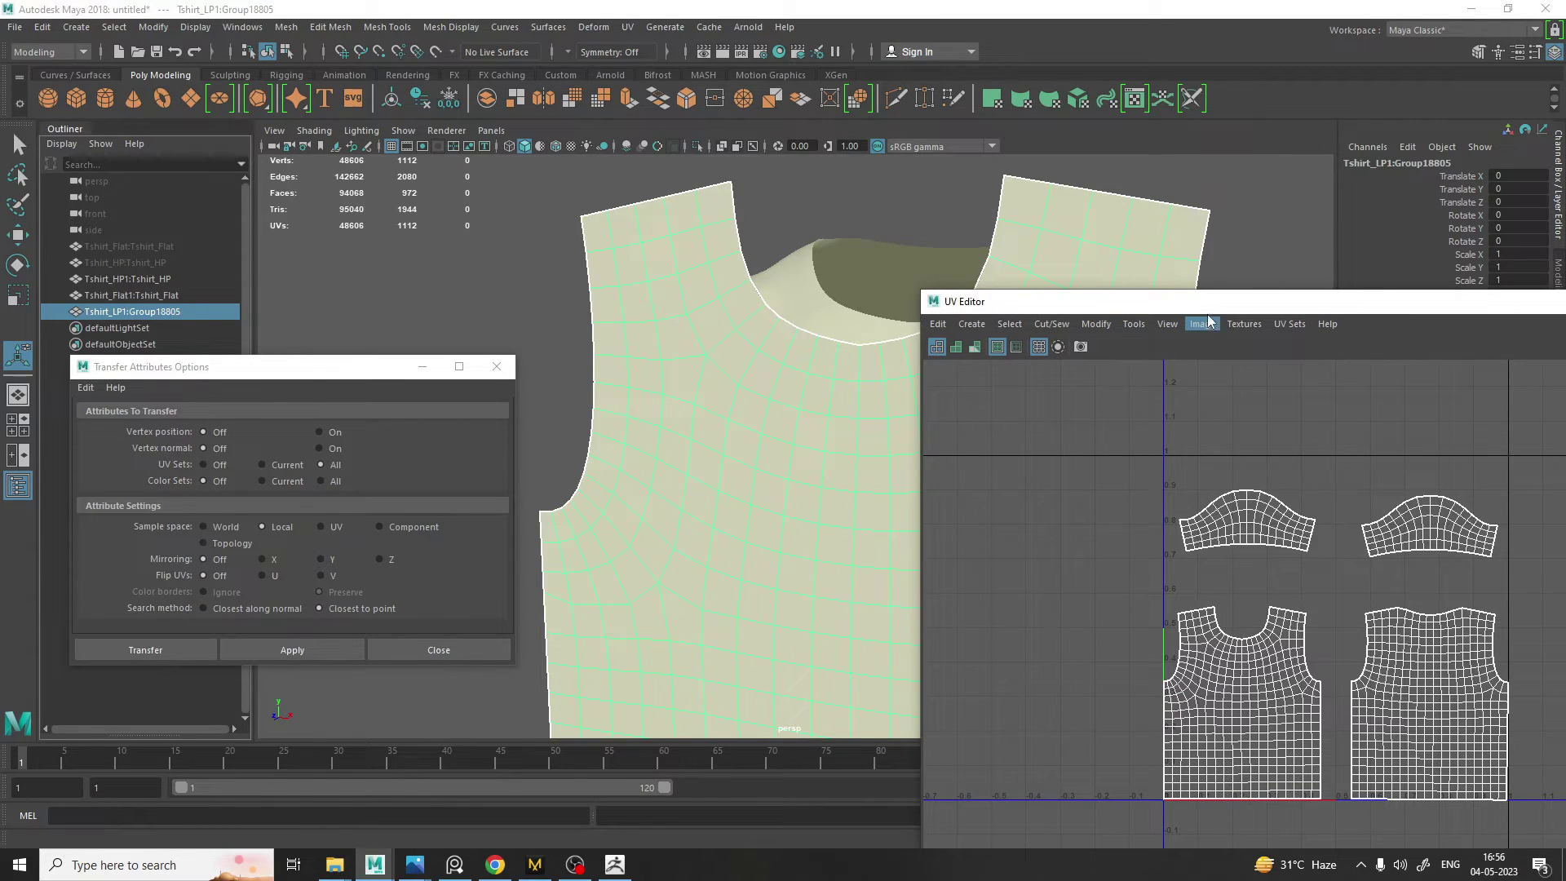
left_click(551, 254)
left_click(587, 230)
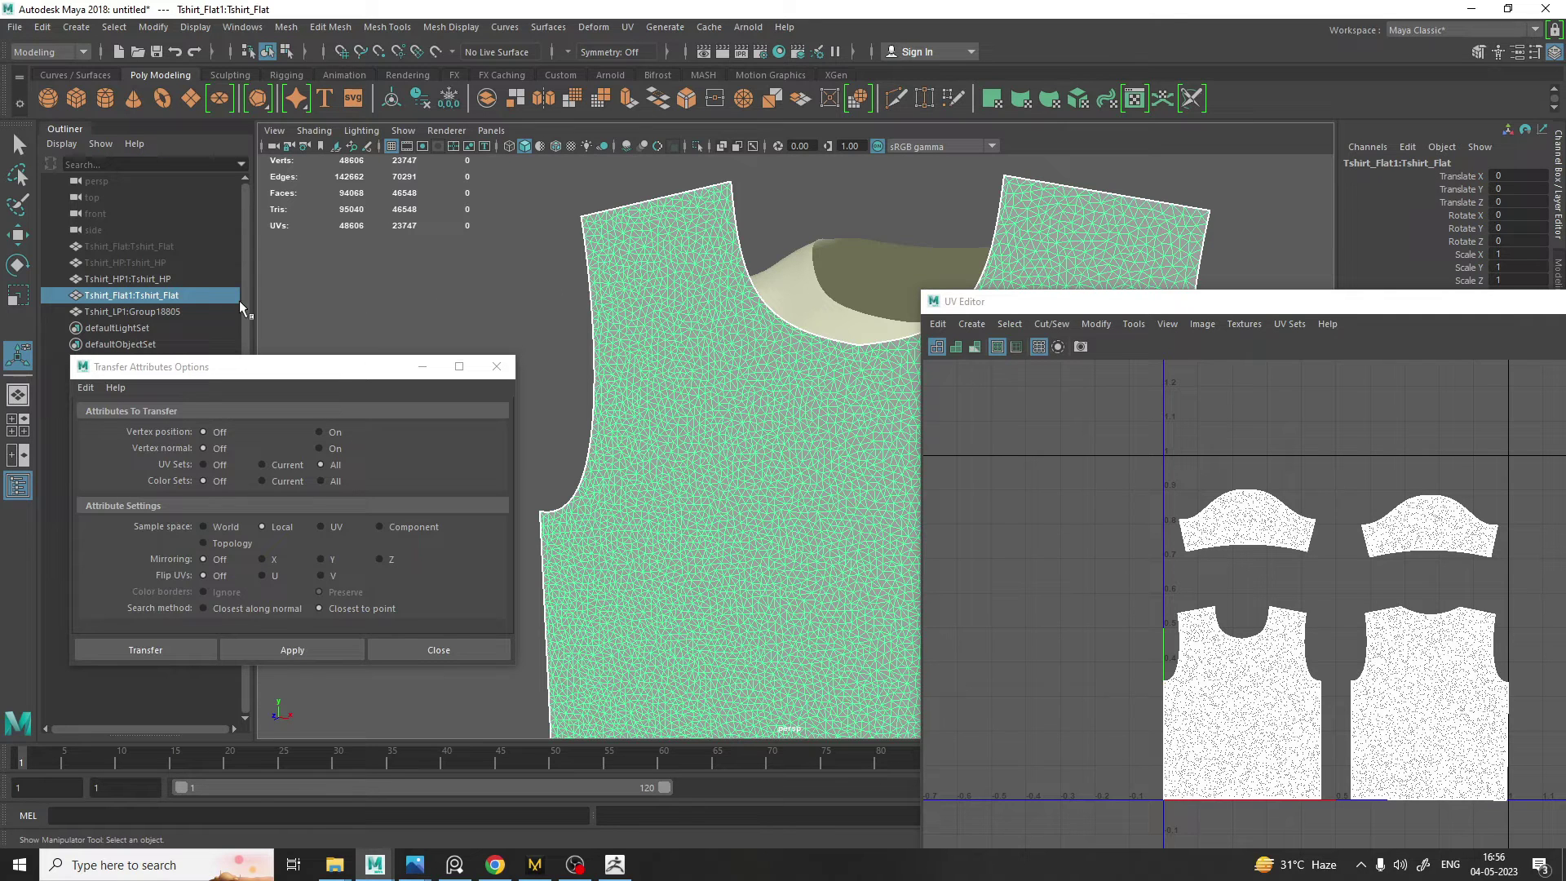
left_click(569, 275)
left_click(662, 281)
key("h")
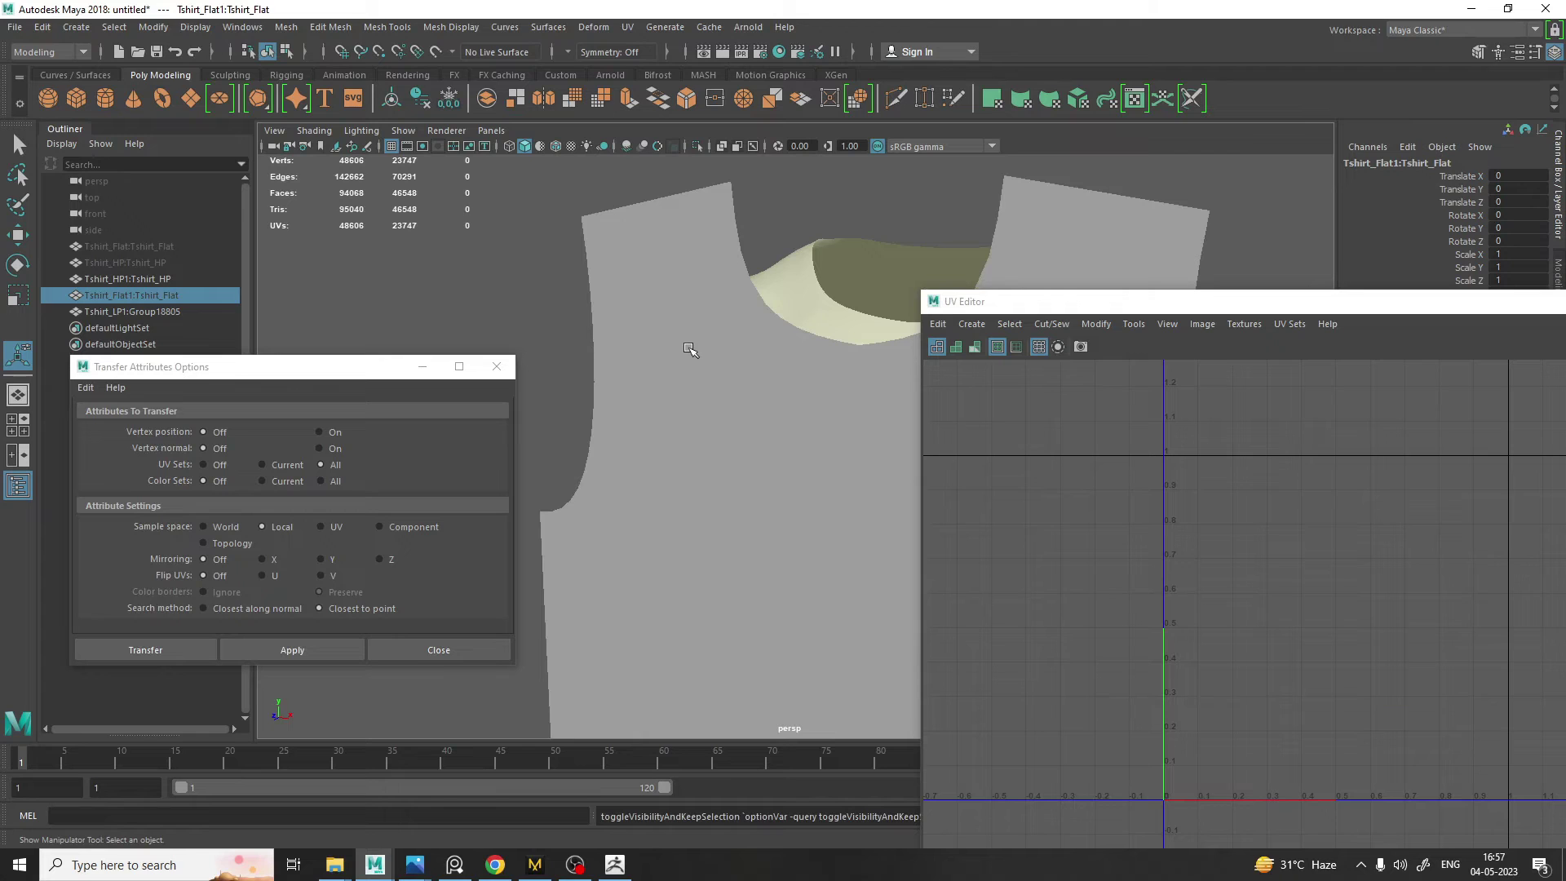
Hide Tshirt_Flat1, orbit around the panels, and select the draped Tshirt_HP1 to view its UVs
scroll(791, 282, "down", 3)
left_click_drag(783, 322, 760, 447, "alt")
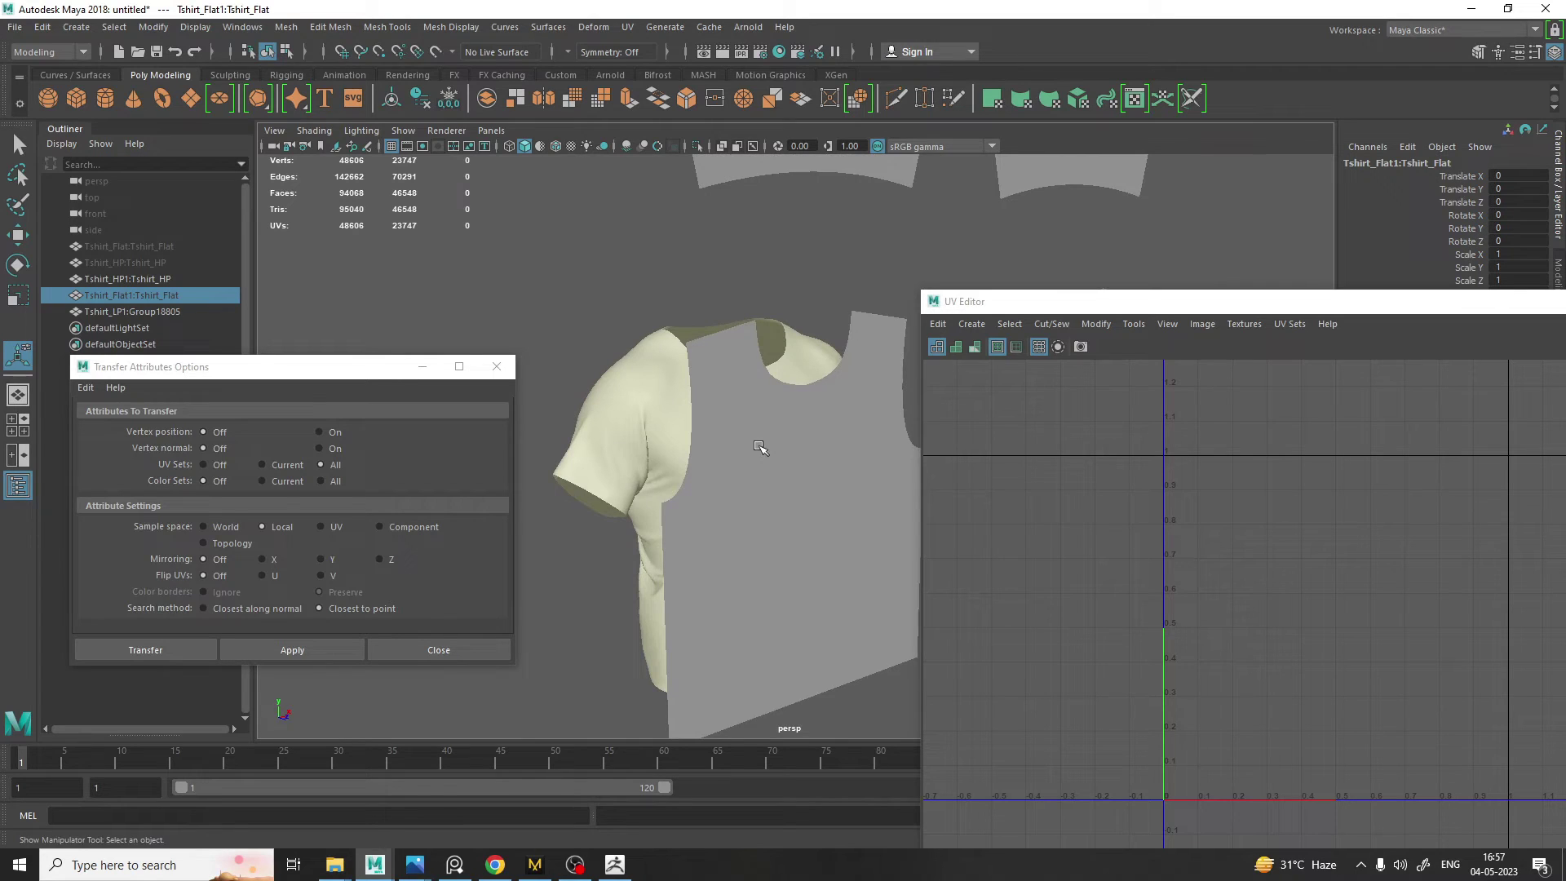
key("ctrl+h")
left_click(746, 333)
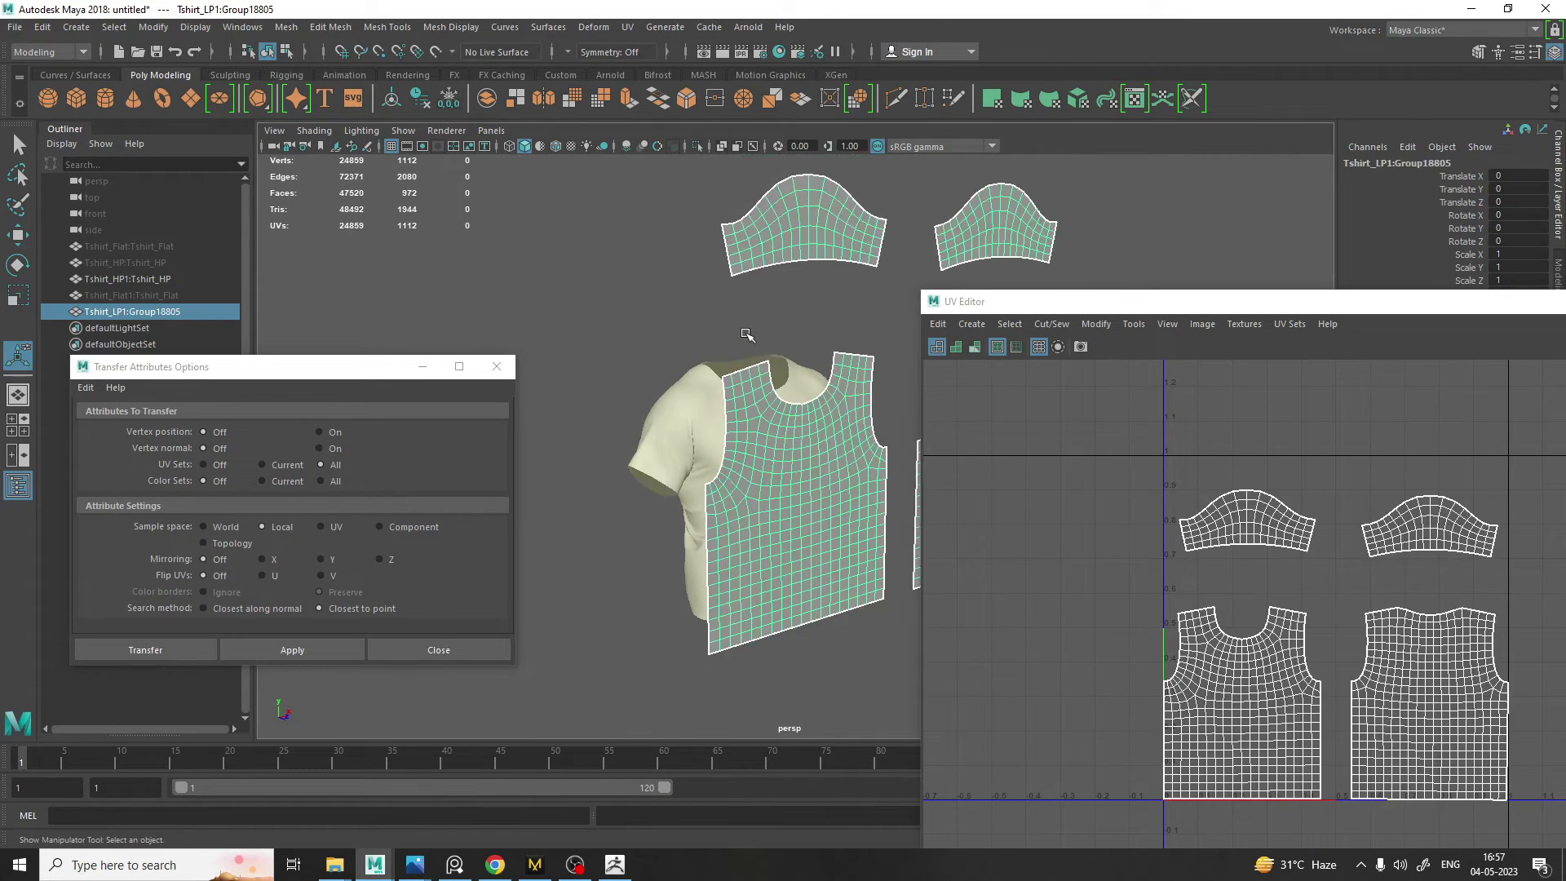
left_click_drag(746, 334, 674, 396, "alt")
middle_click_drag(673, 395, 662, 354, "alt")
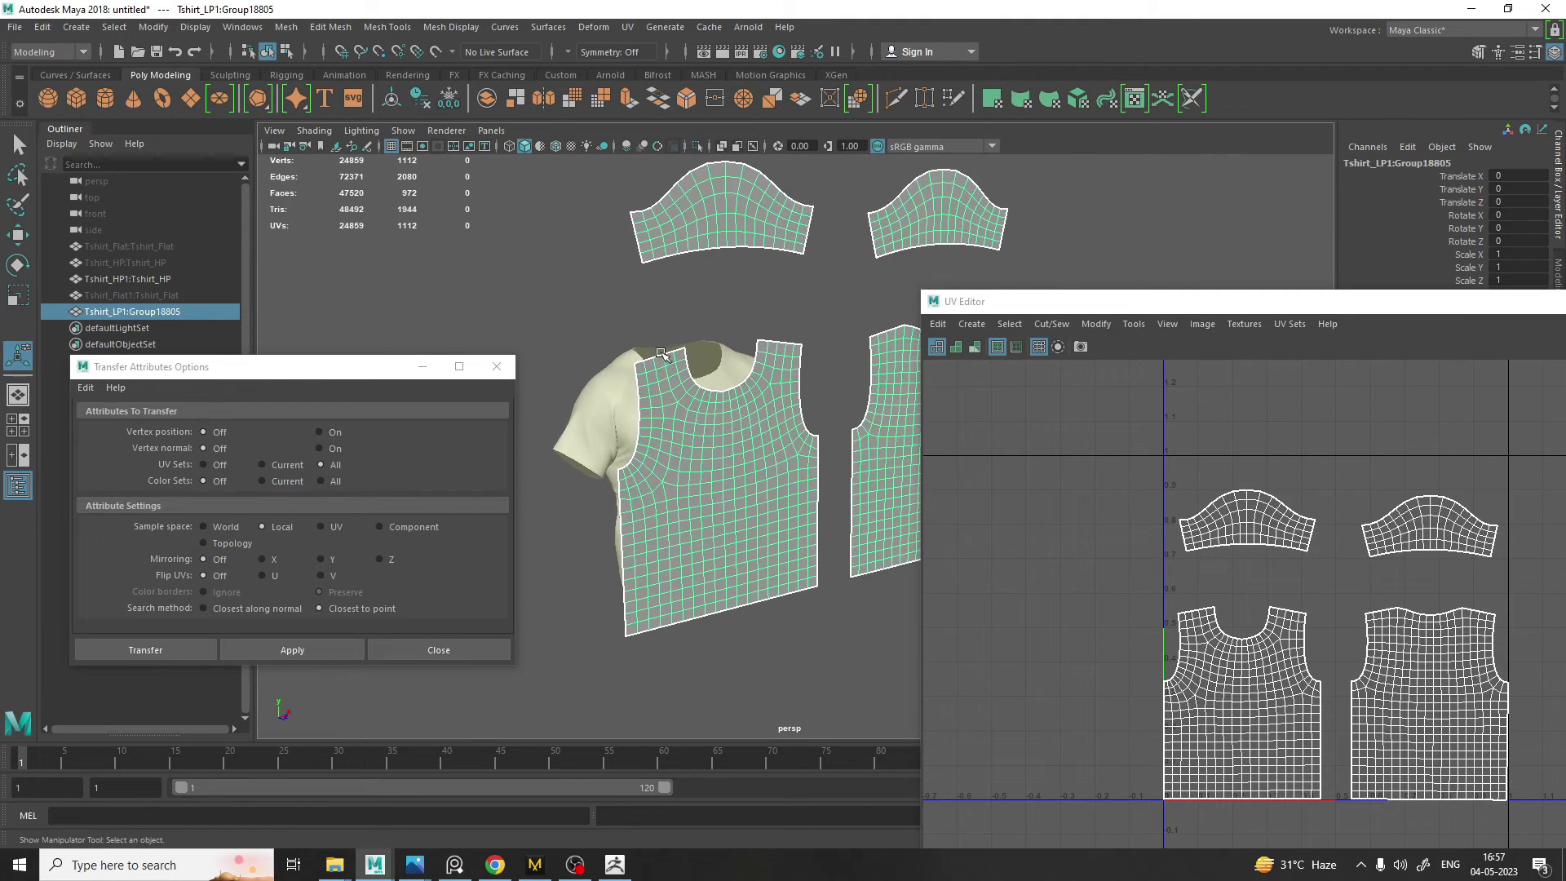
left_click_drag(622, 446, 657, 435, "alt")
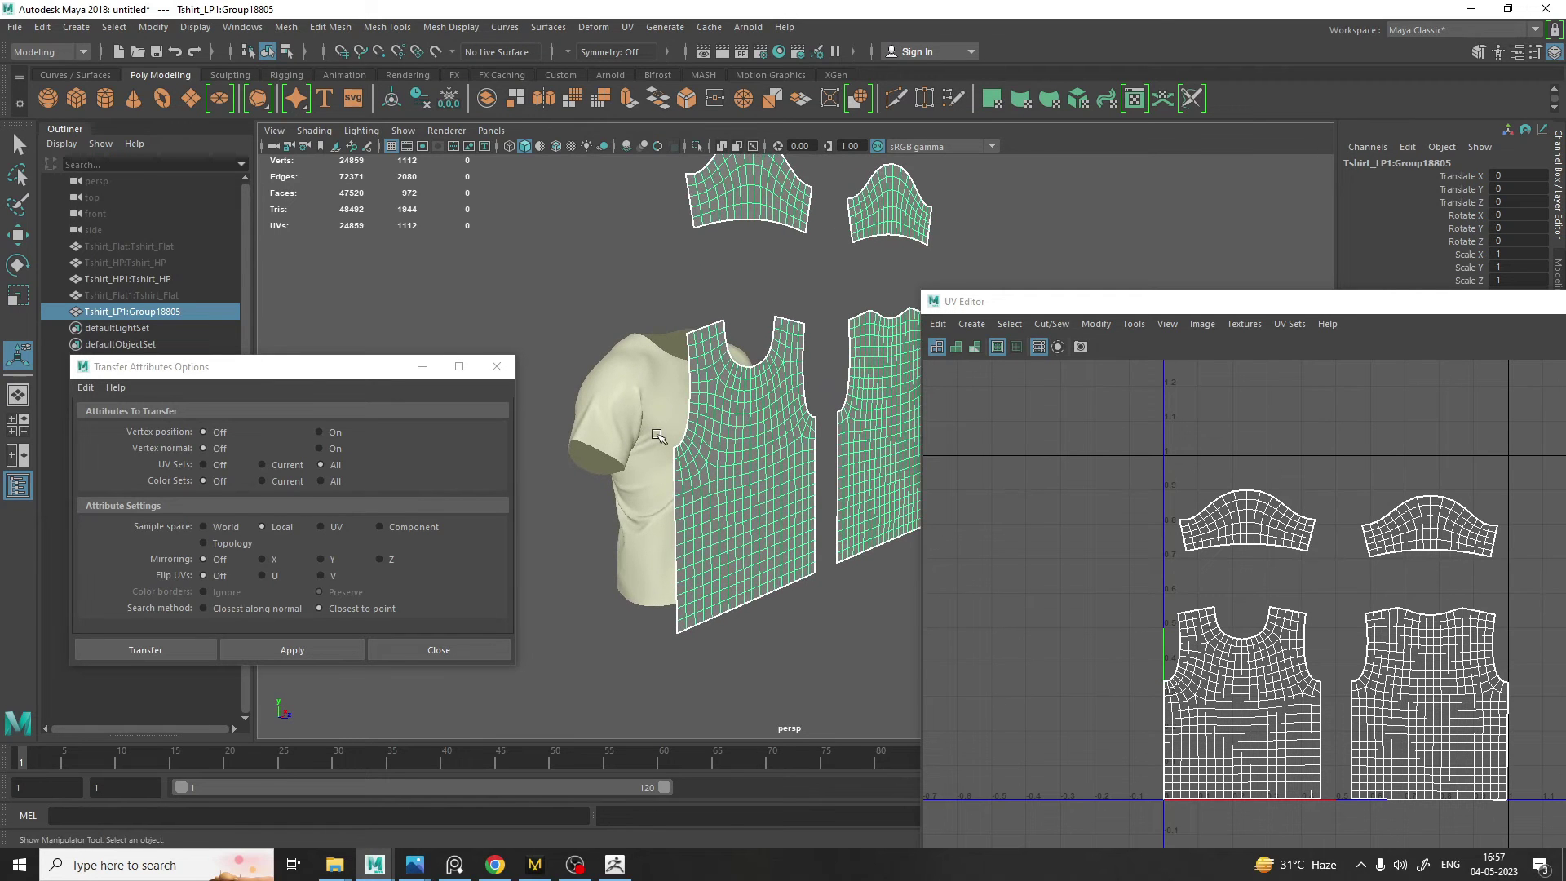
left_click(630, 344)
scroll(632, 346, "up", 3)
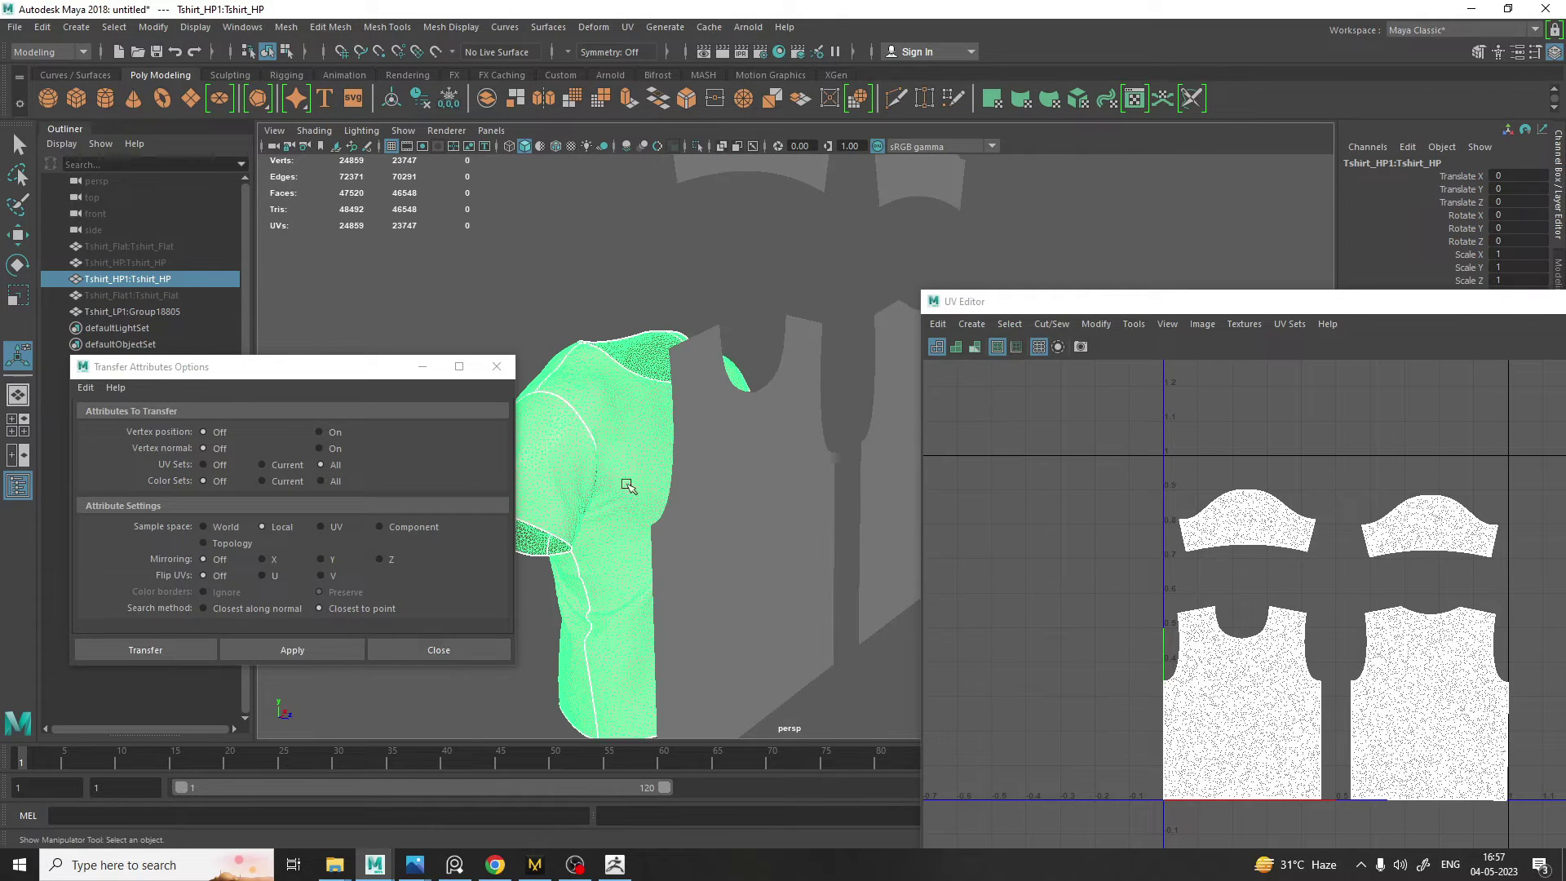
scroll(744, 436, "down", 2)
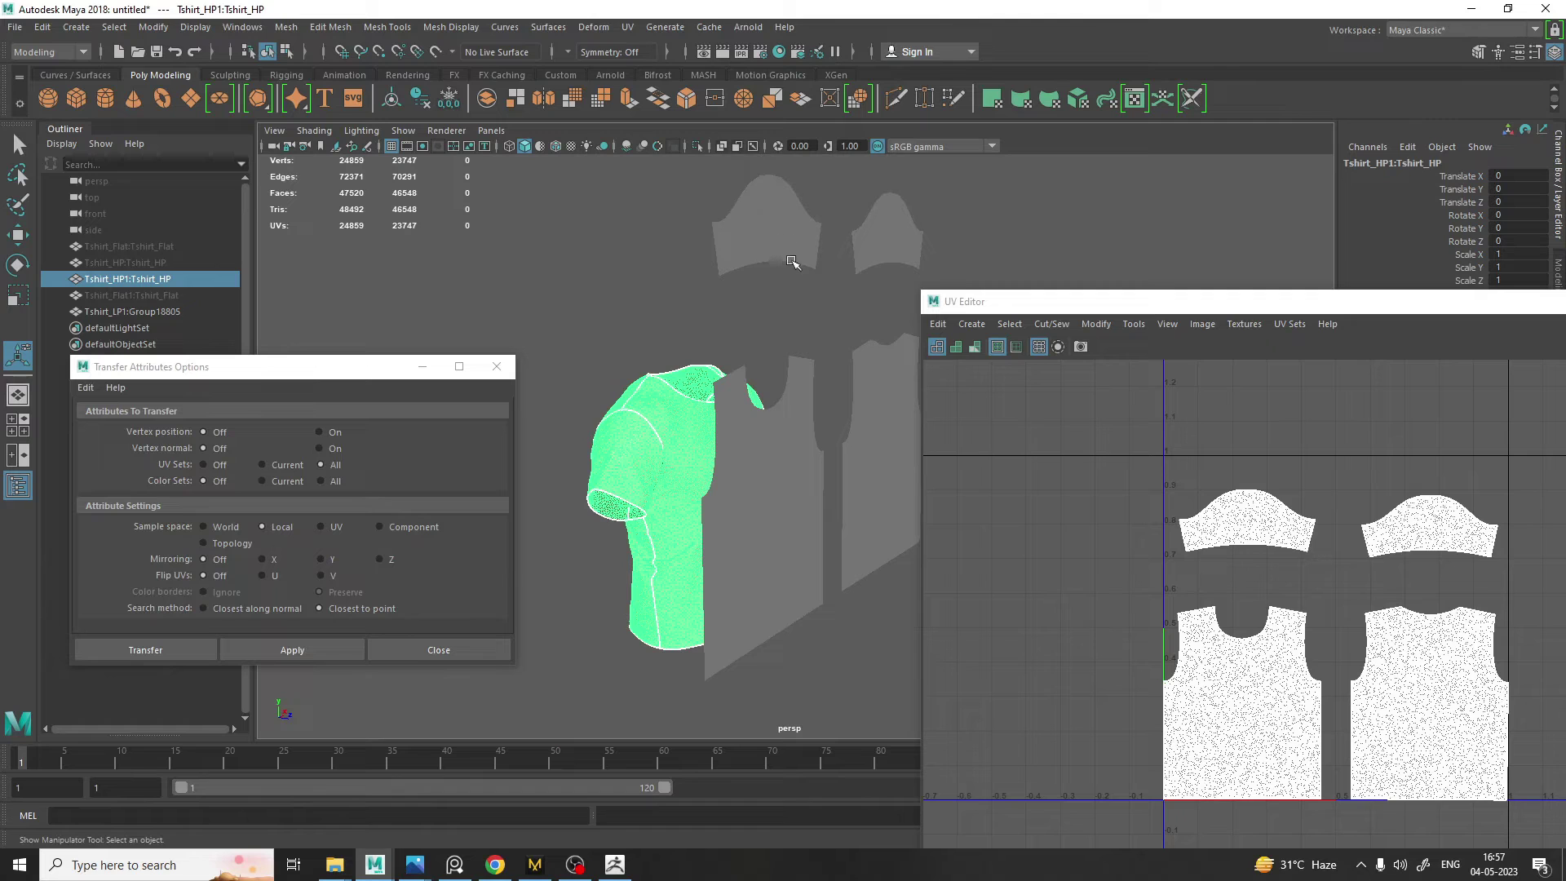
Add the low-poly panels and apply Transfer Attributes with UV Sets off and UV sample space
left_click(802, 380, "shift")
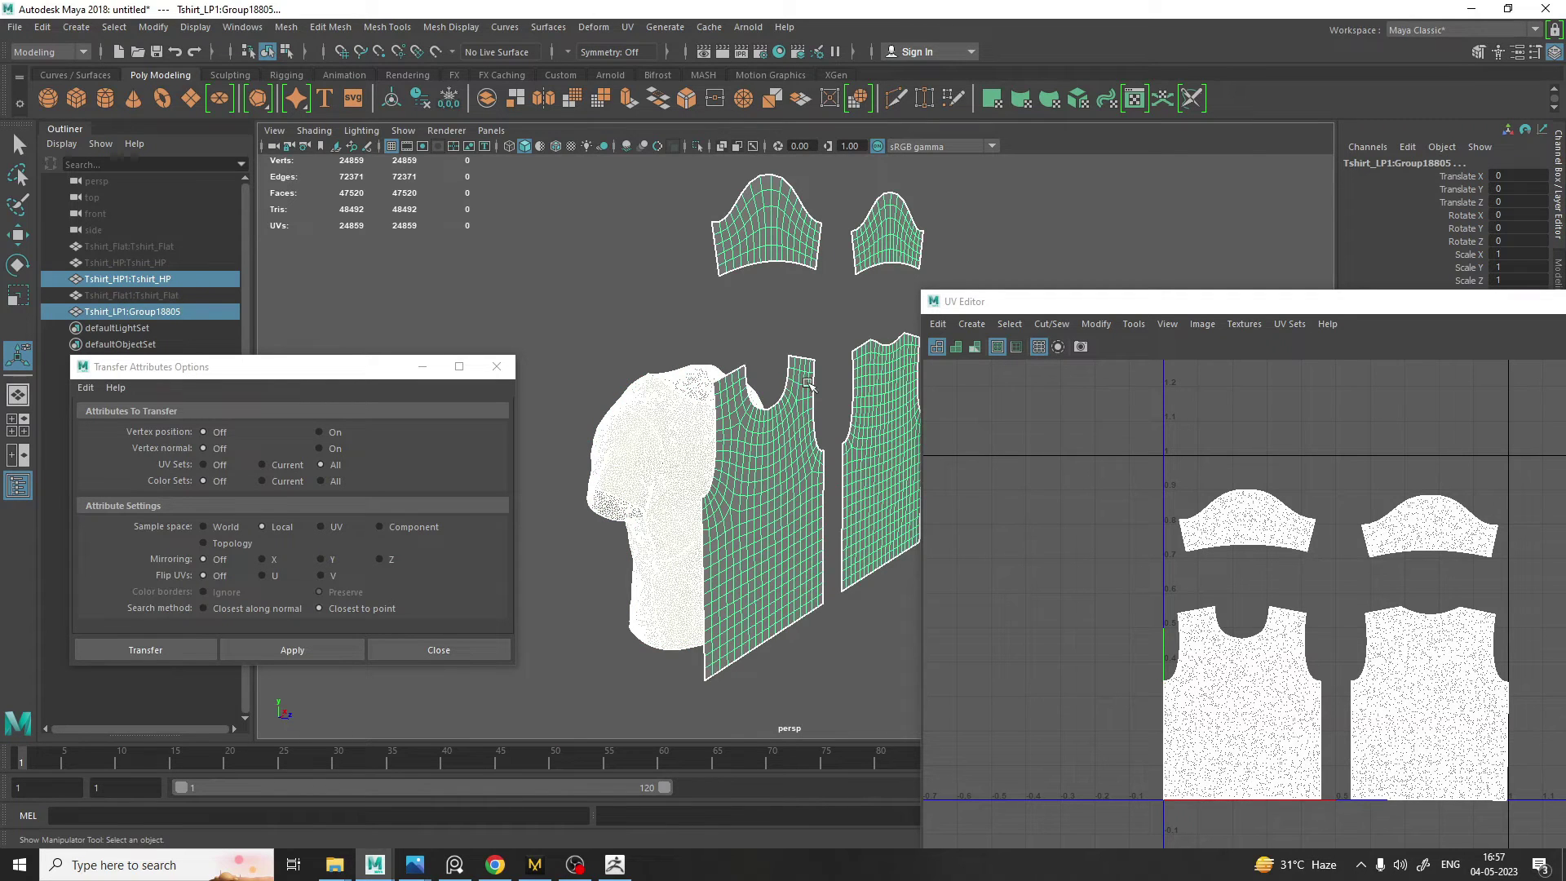
left_click_drag(154, 373, 174, 344)
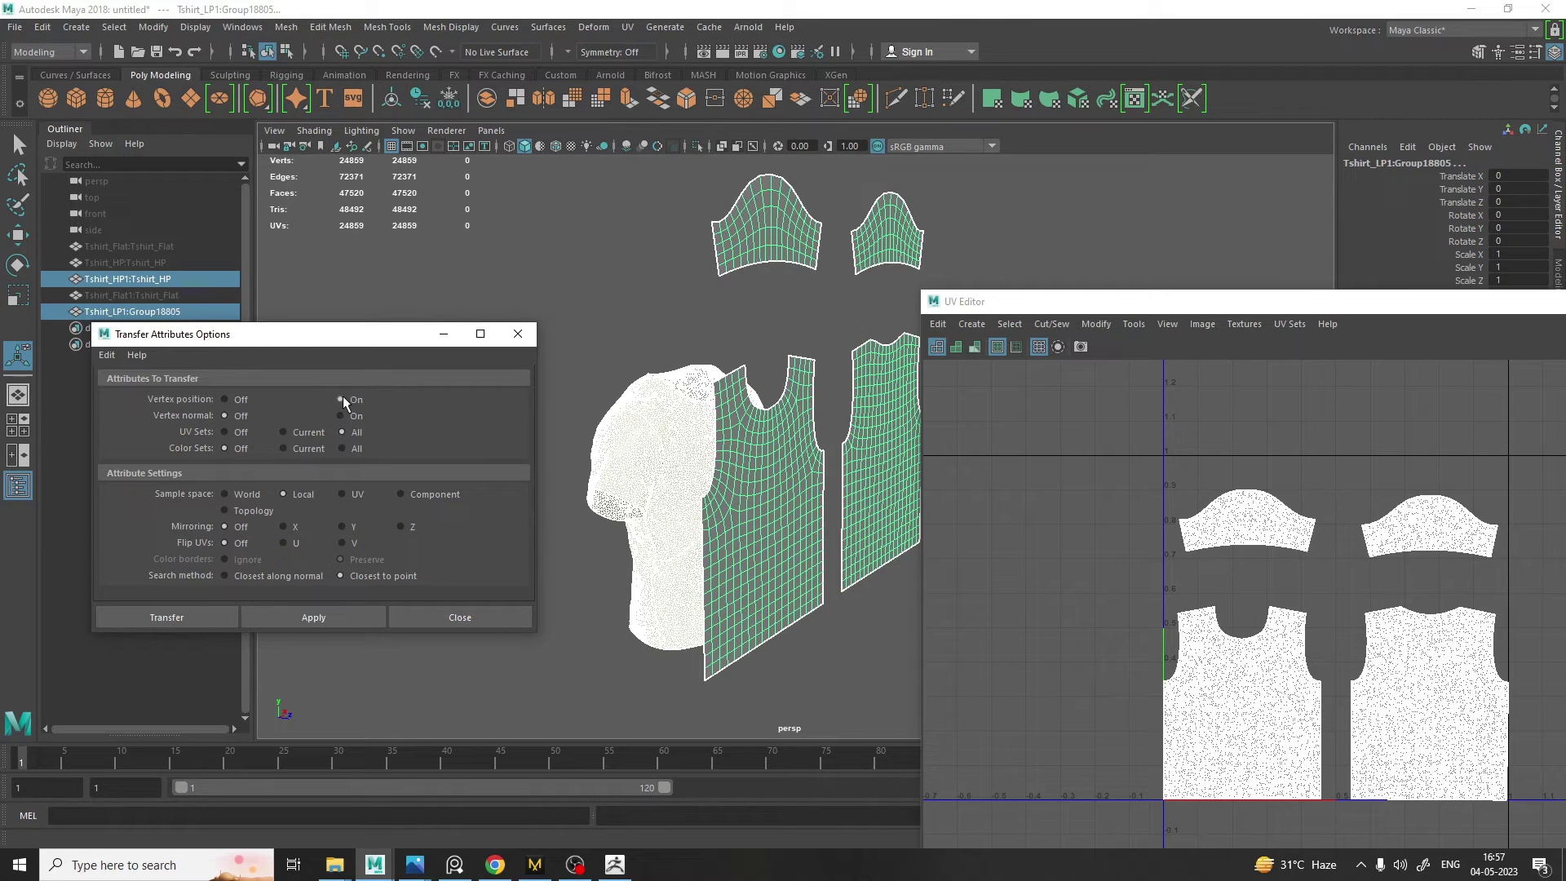
left_click(241, 435)
left_click(342, 494)
left_click(353, 614)
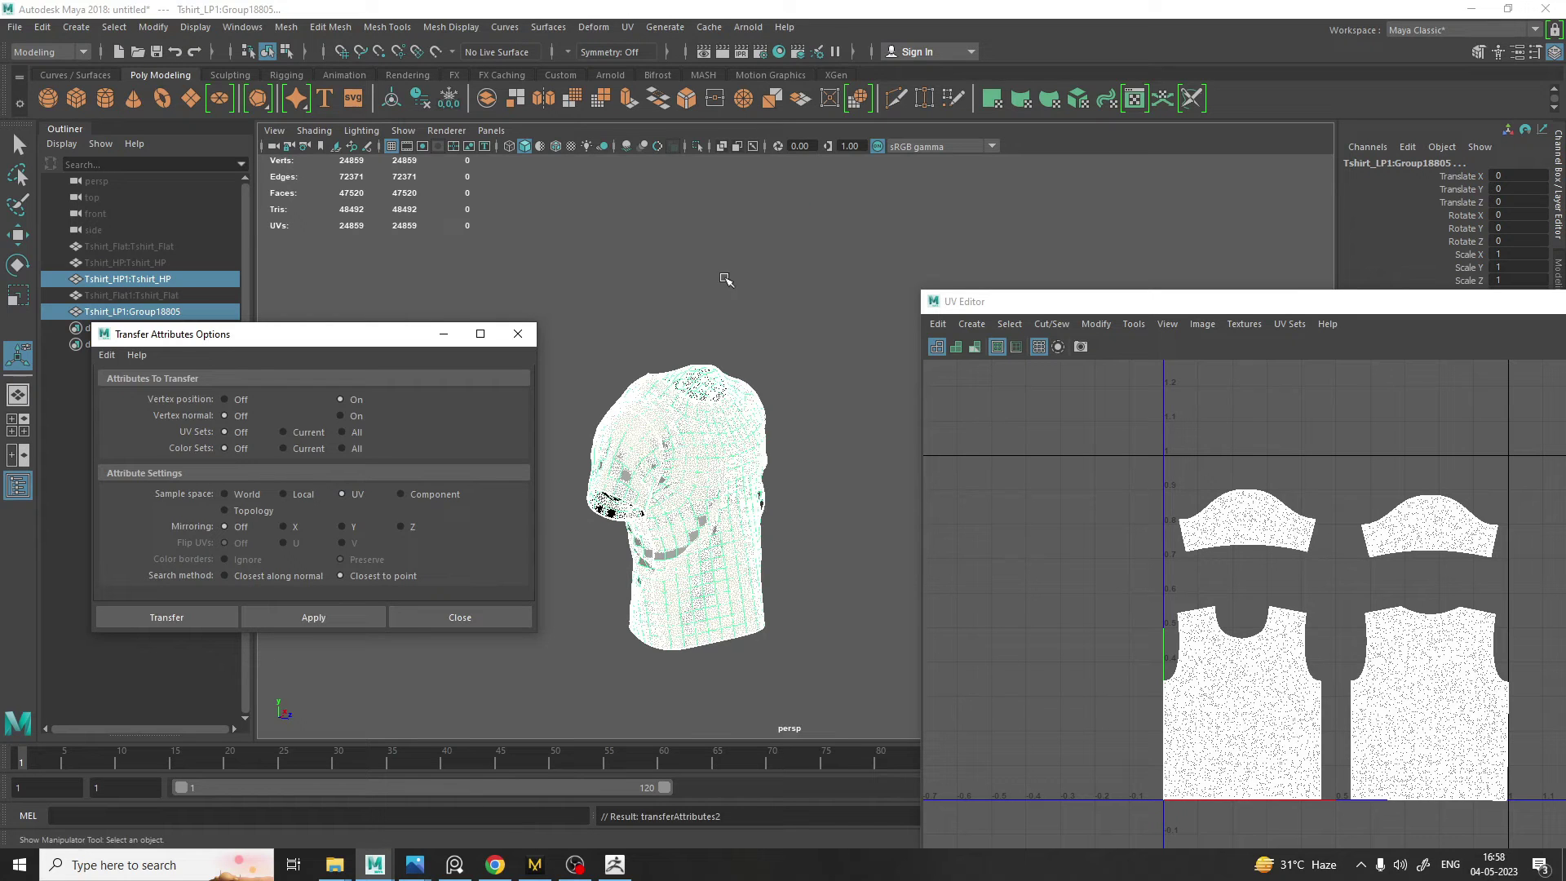
Inspect the wrapped low-poly shirt's front, collar and sleeve, and close the UV toolkit
scroll(644, 457, "up", 5)
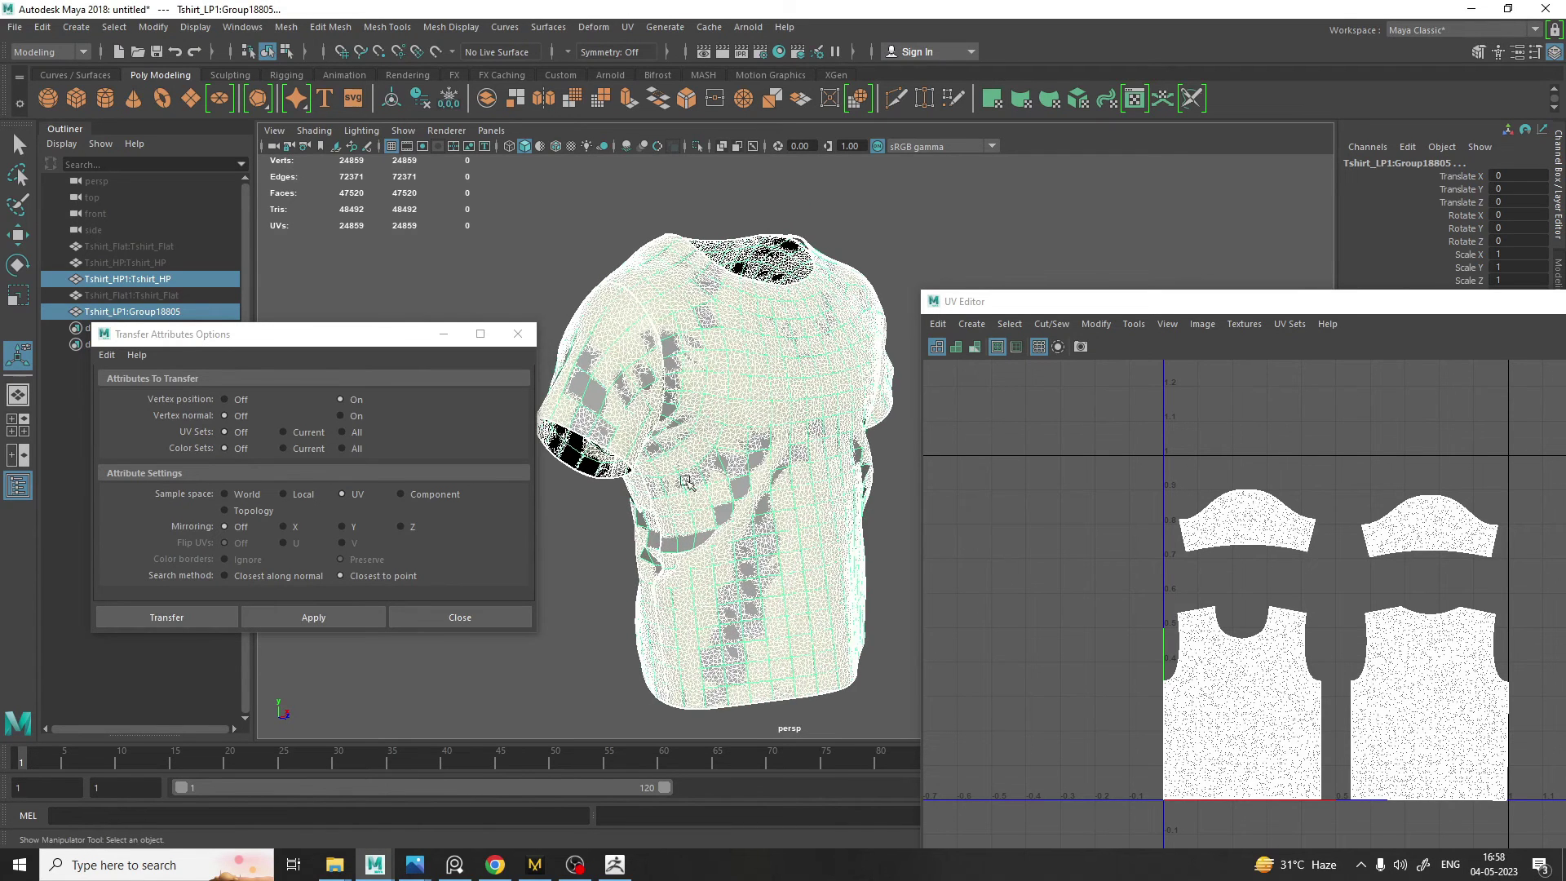
left_click(613, 575)
scroll(628, 563, "up", 5)
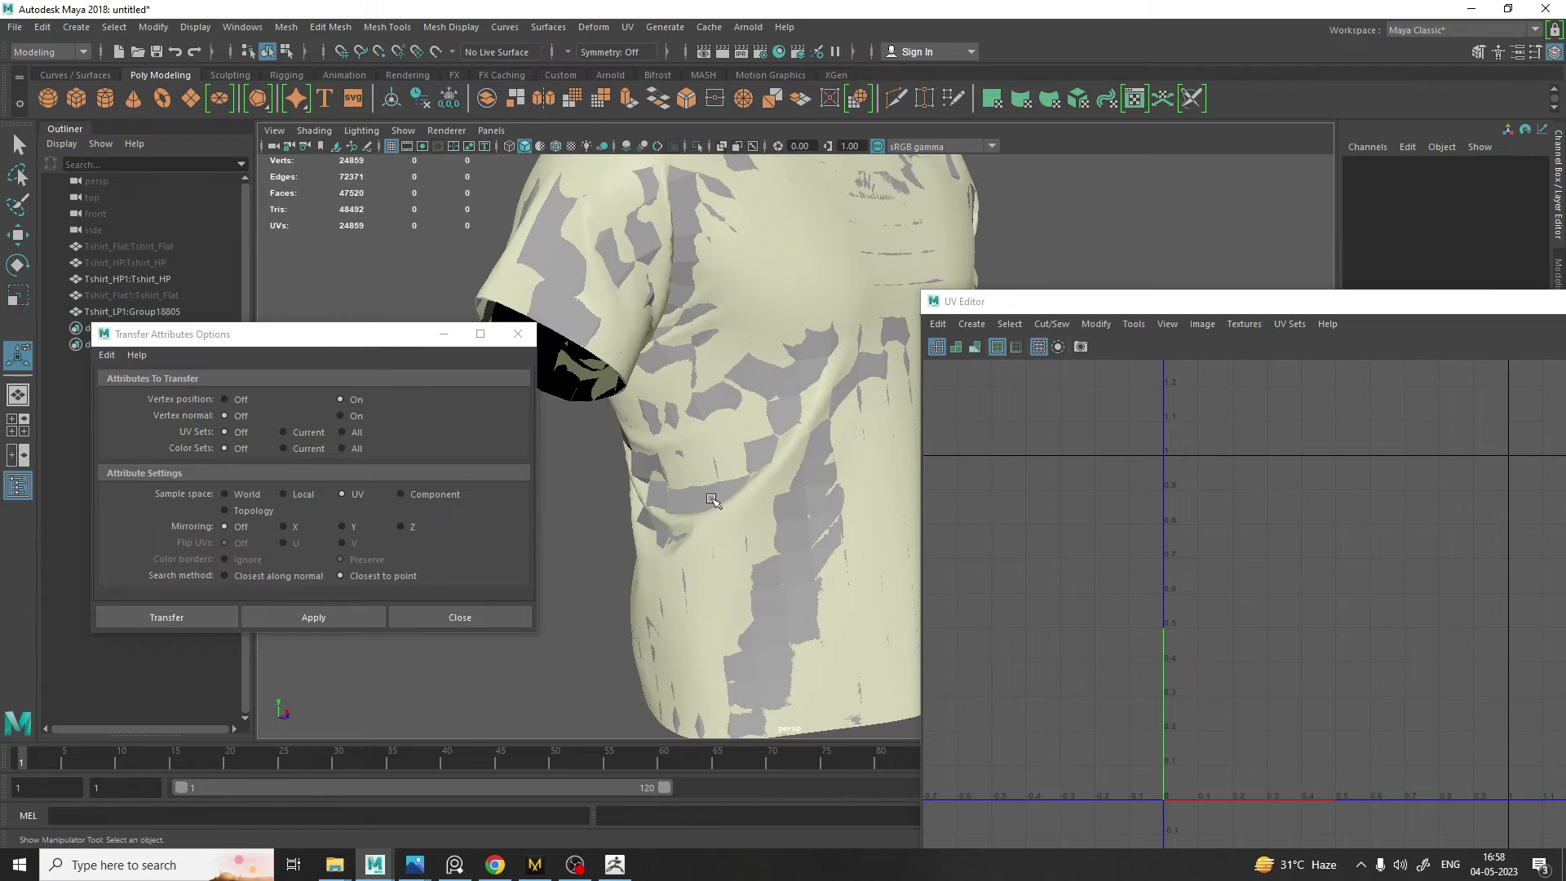
left_click(712, 501)
mouse_move(736, 455)
left_mouse_down("alt")
mouse_move(779, 395)
mouse_move(757, 436)
left_mouse_up("alt")
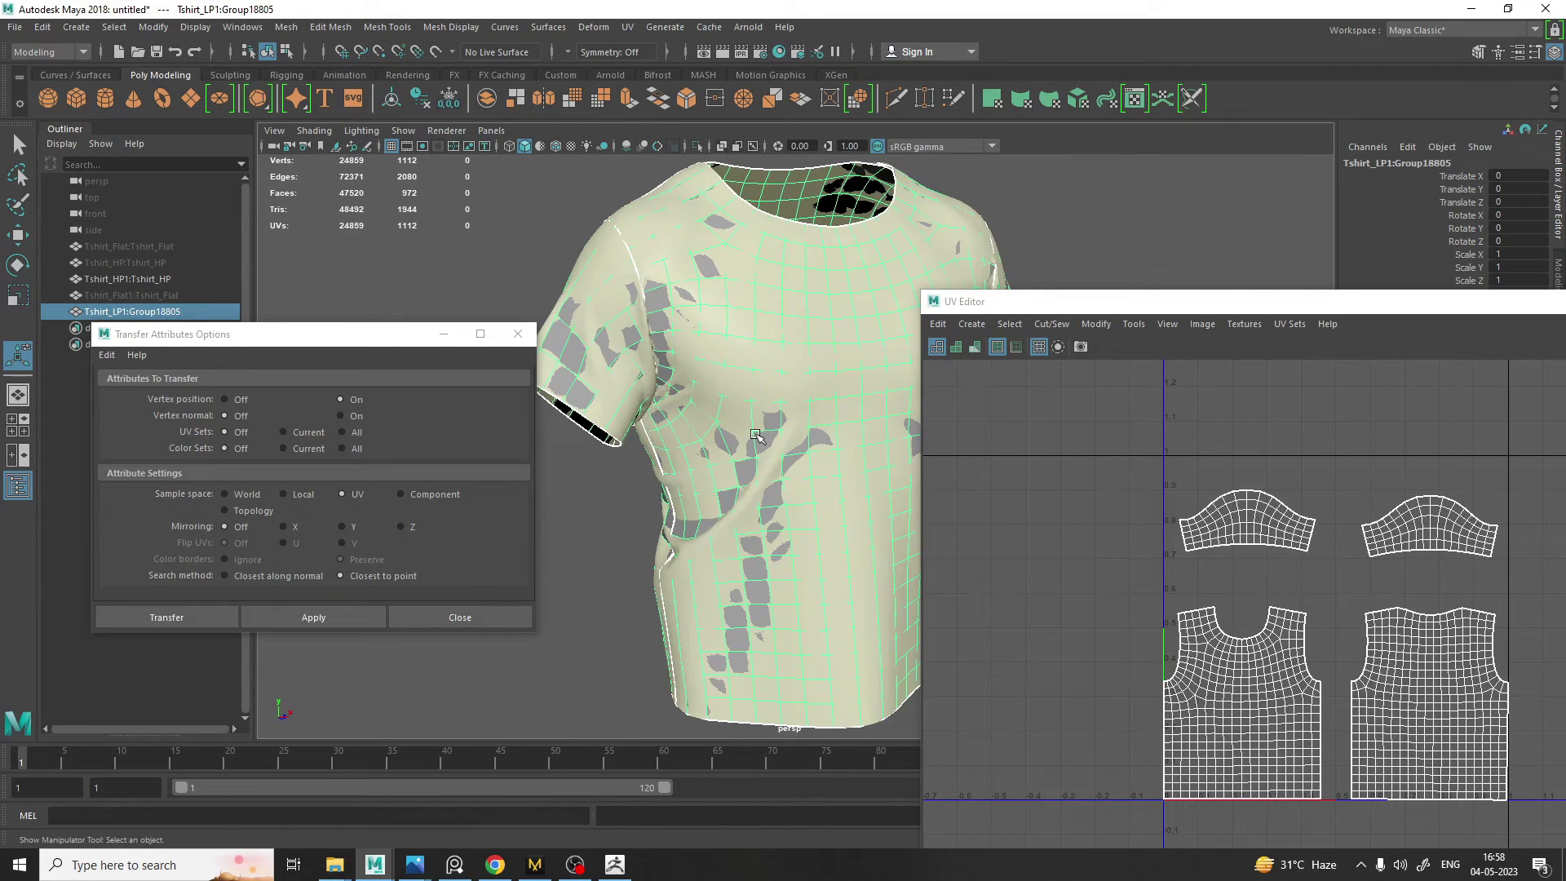
left_click_drag(720, 429, 726, 471, "alt")
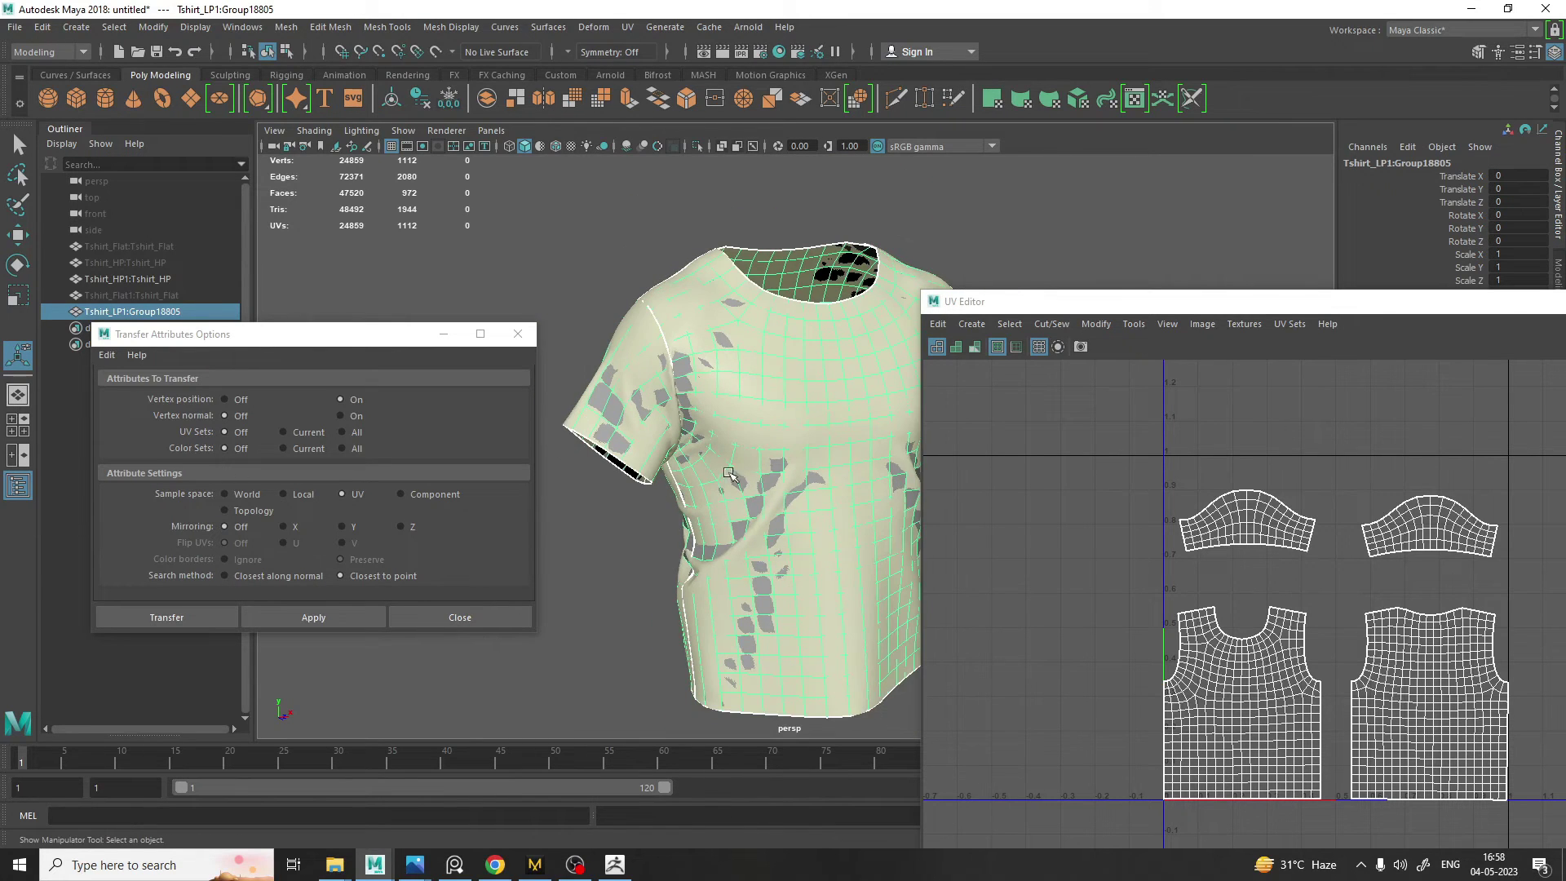
scroll(728, 474, "up", 2)
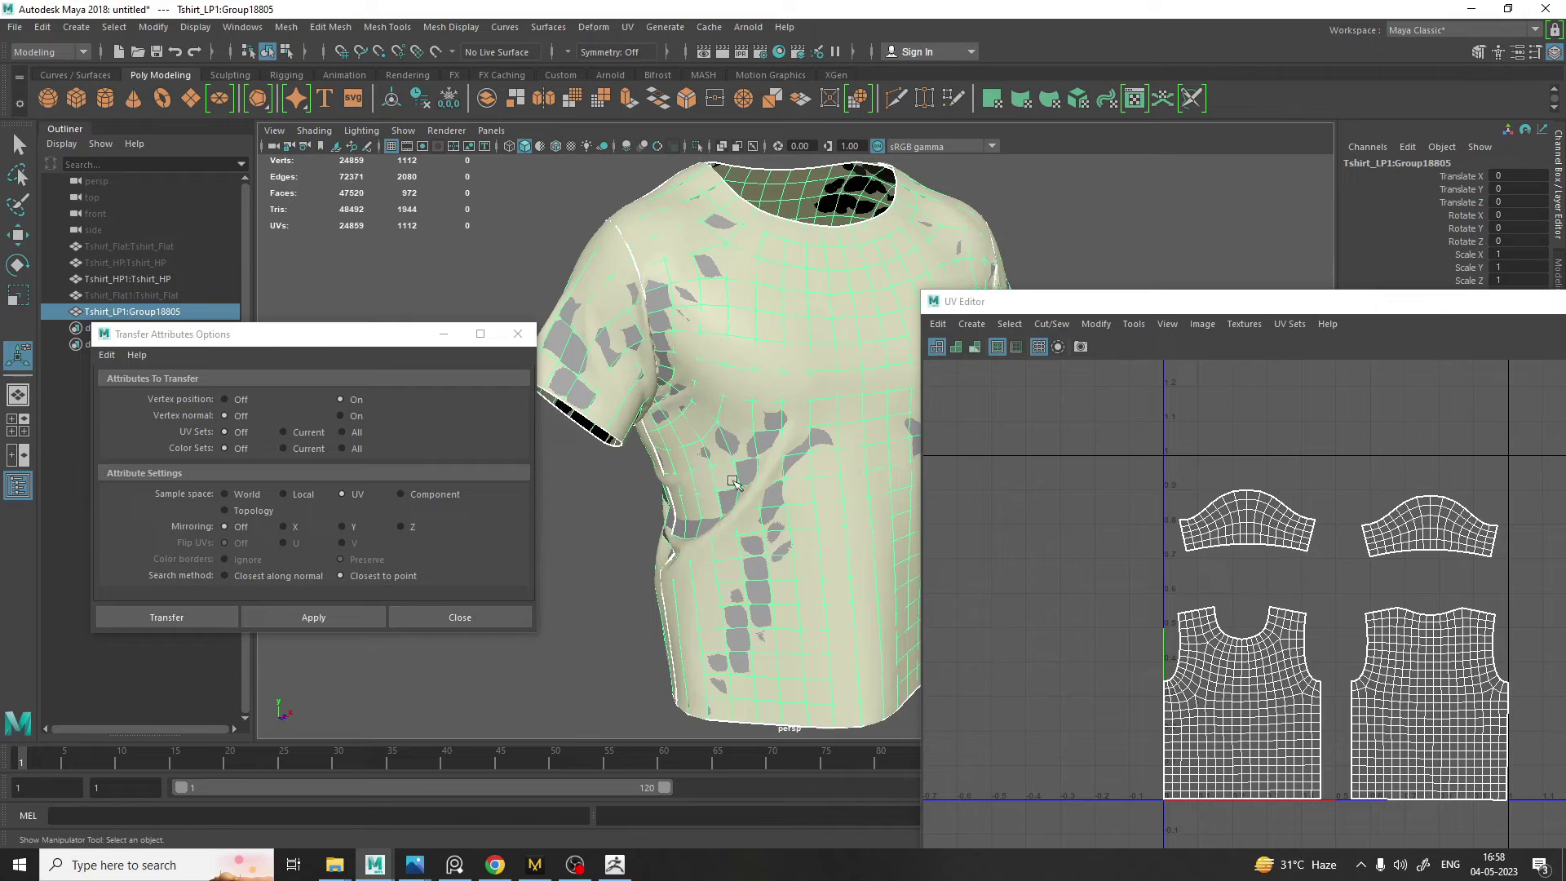
left_click_drag(735, 481, 897, 473, "alt")
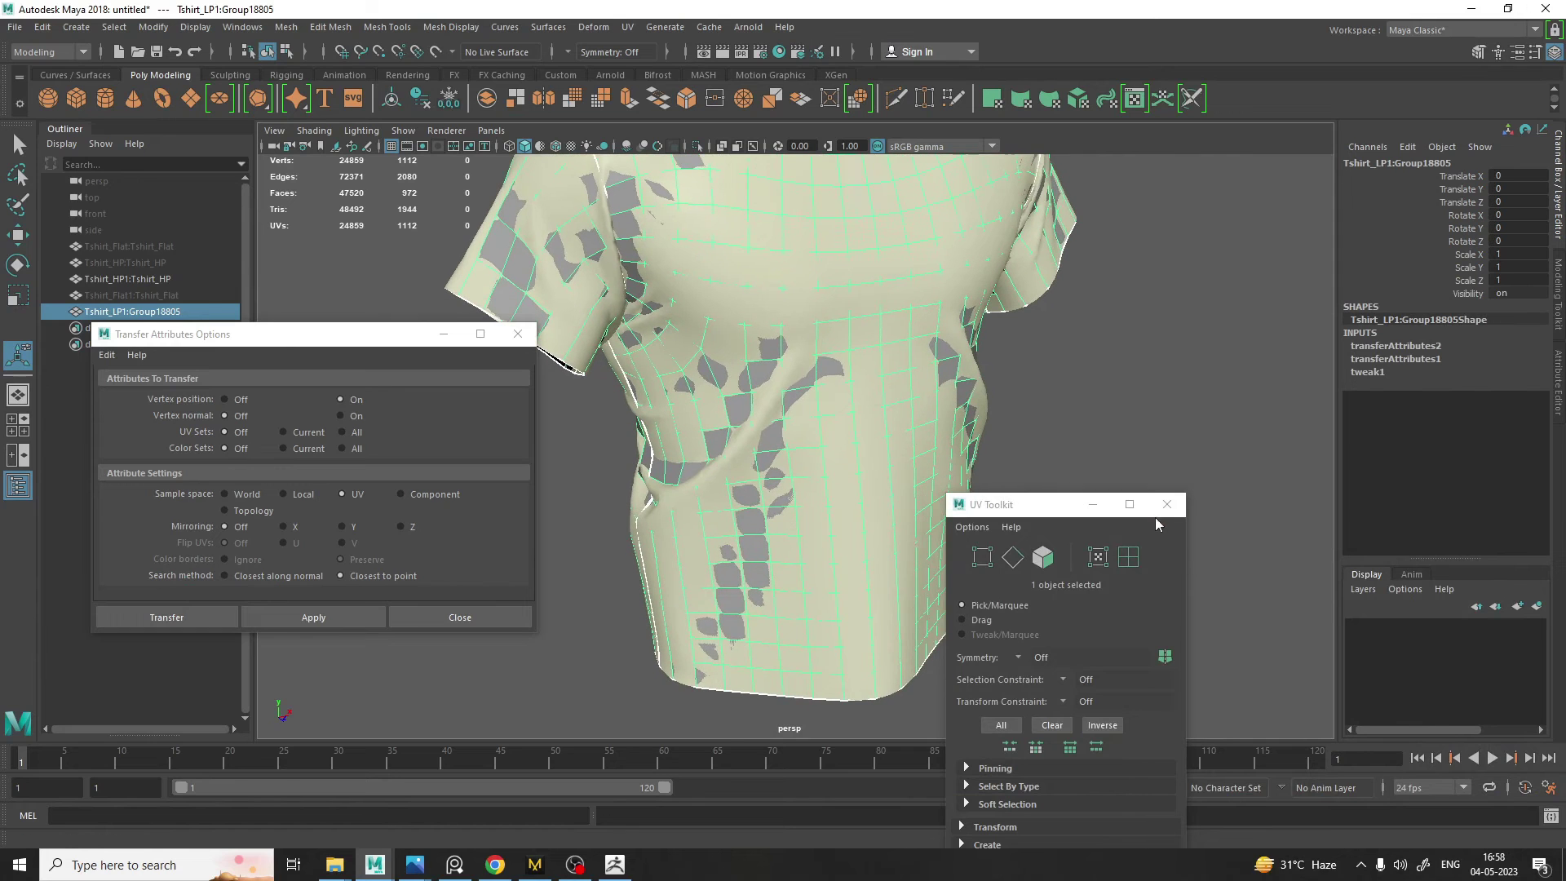
left_click(1167, 505)
scroll(781, 448, "up", 3)
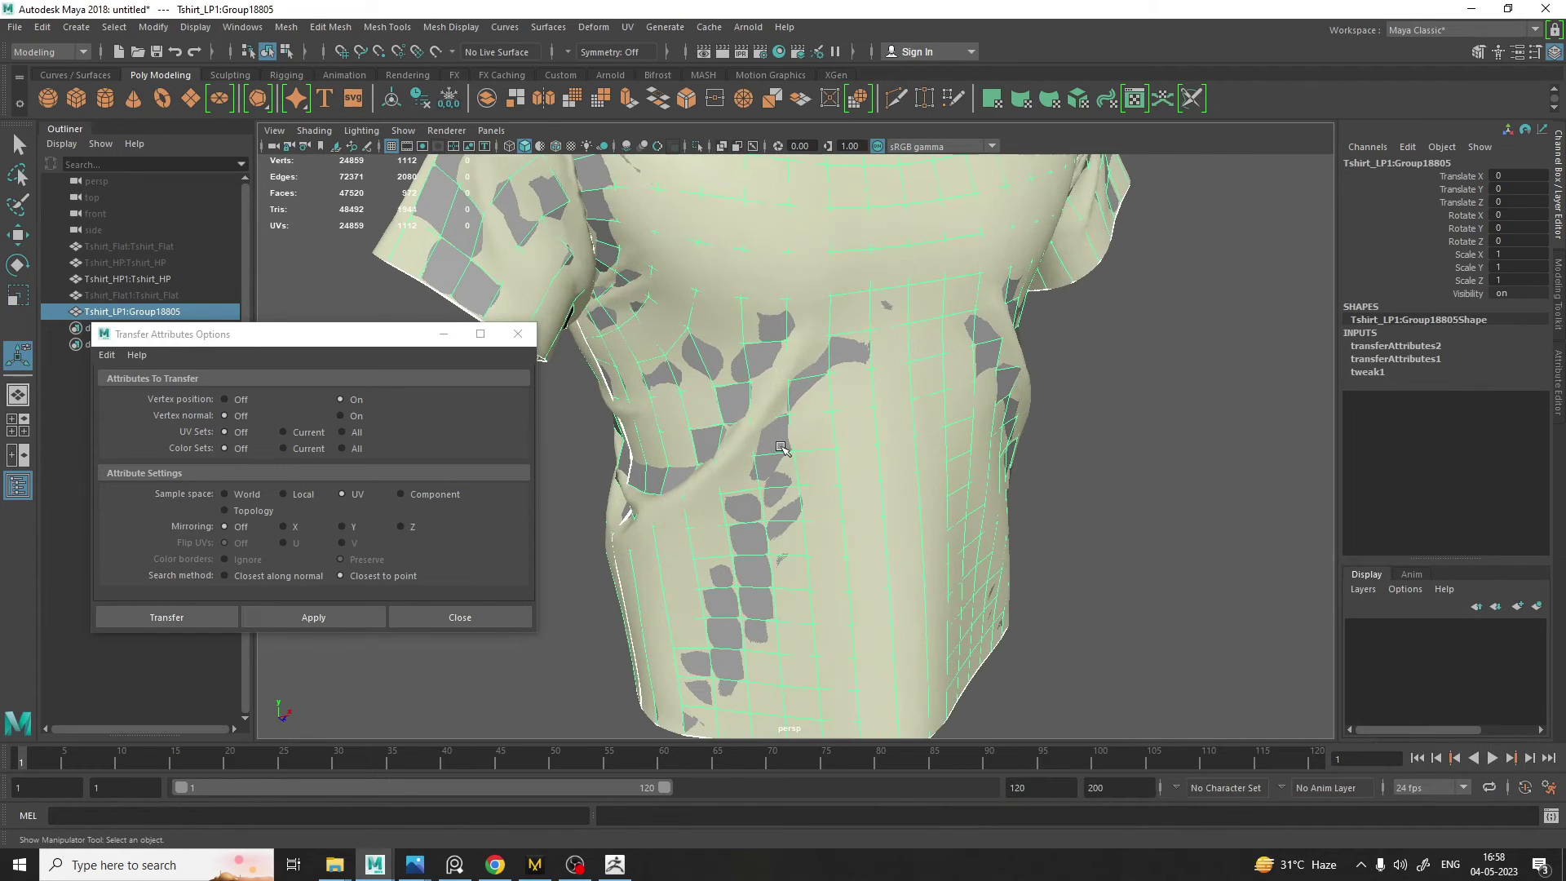
right_click(781, 438, "shift")
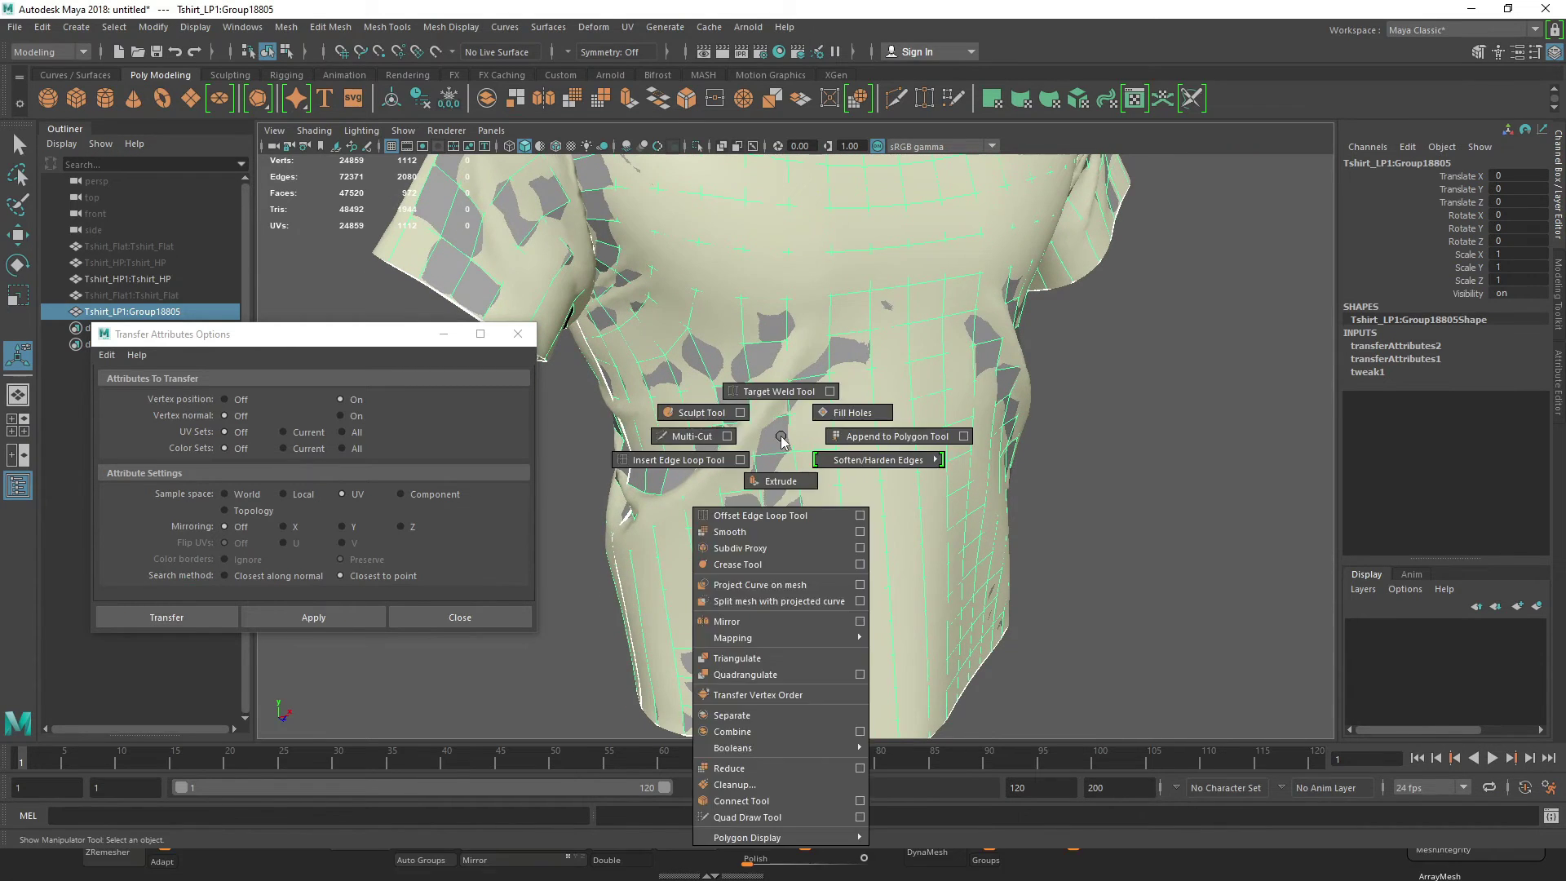
Smooth the wrapped low-poly shirt (polySmoothFace1)
left_click(729, 531)
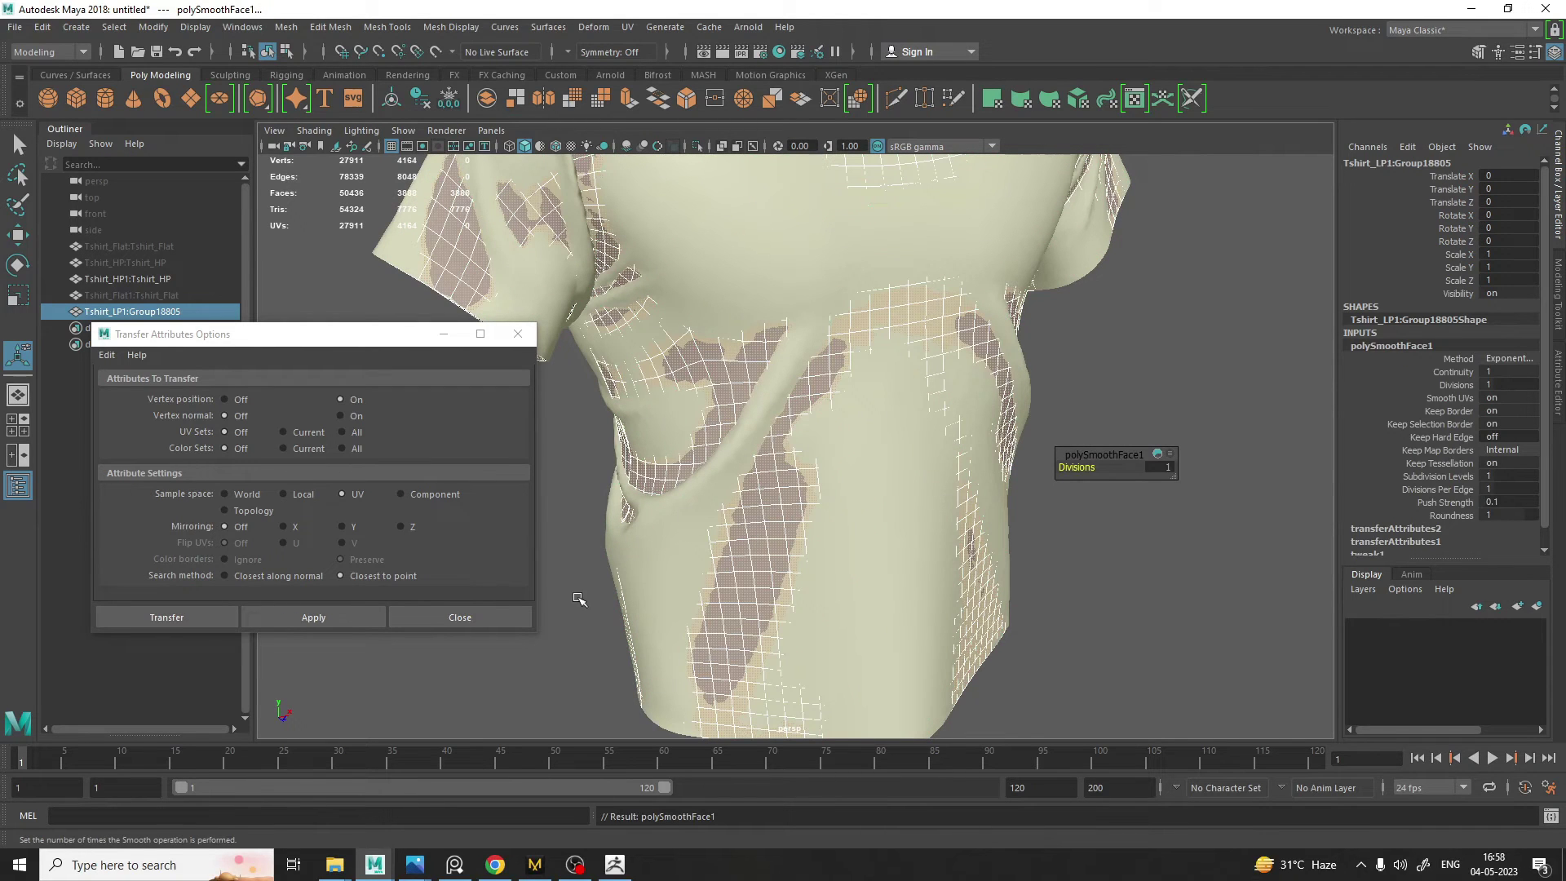
left_click_drag(600, 597, 628, 614, "alt")
left_click(628, 613)
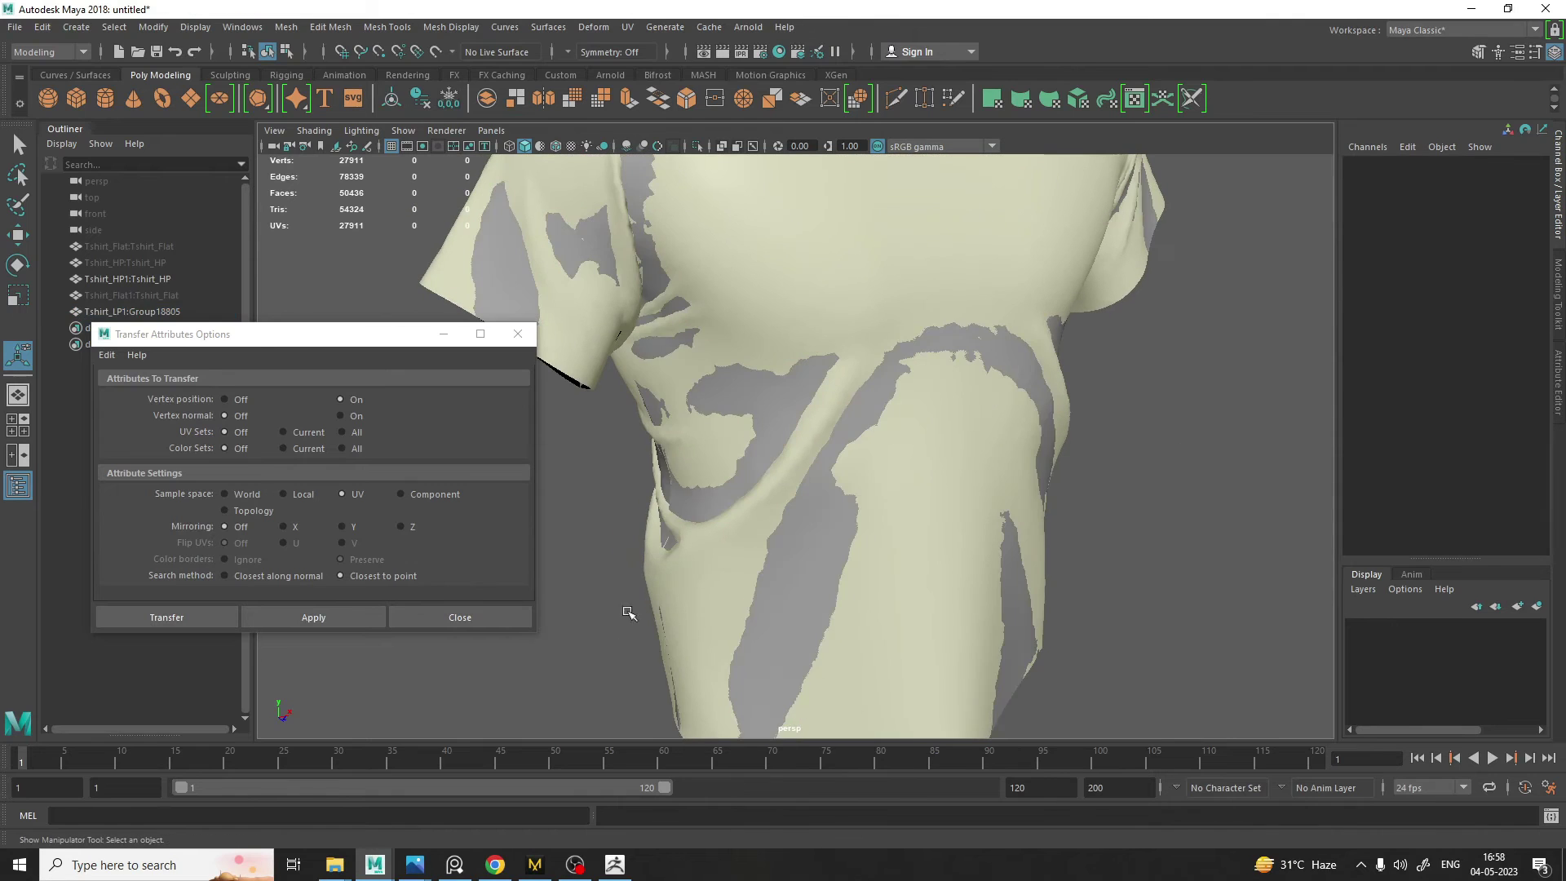
left_click(716, 506)
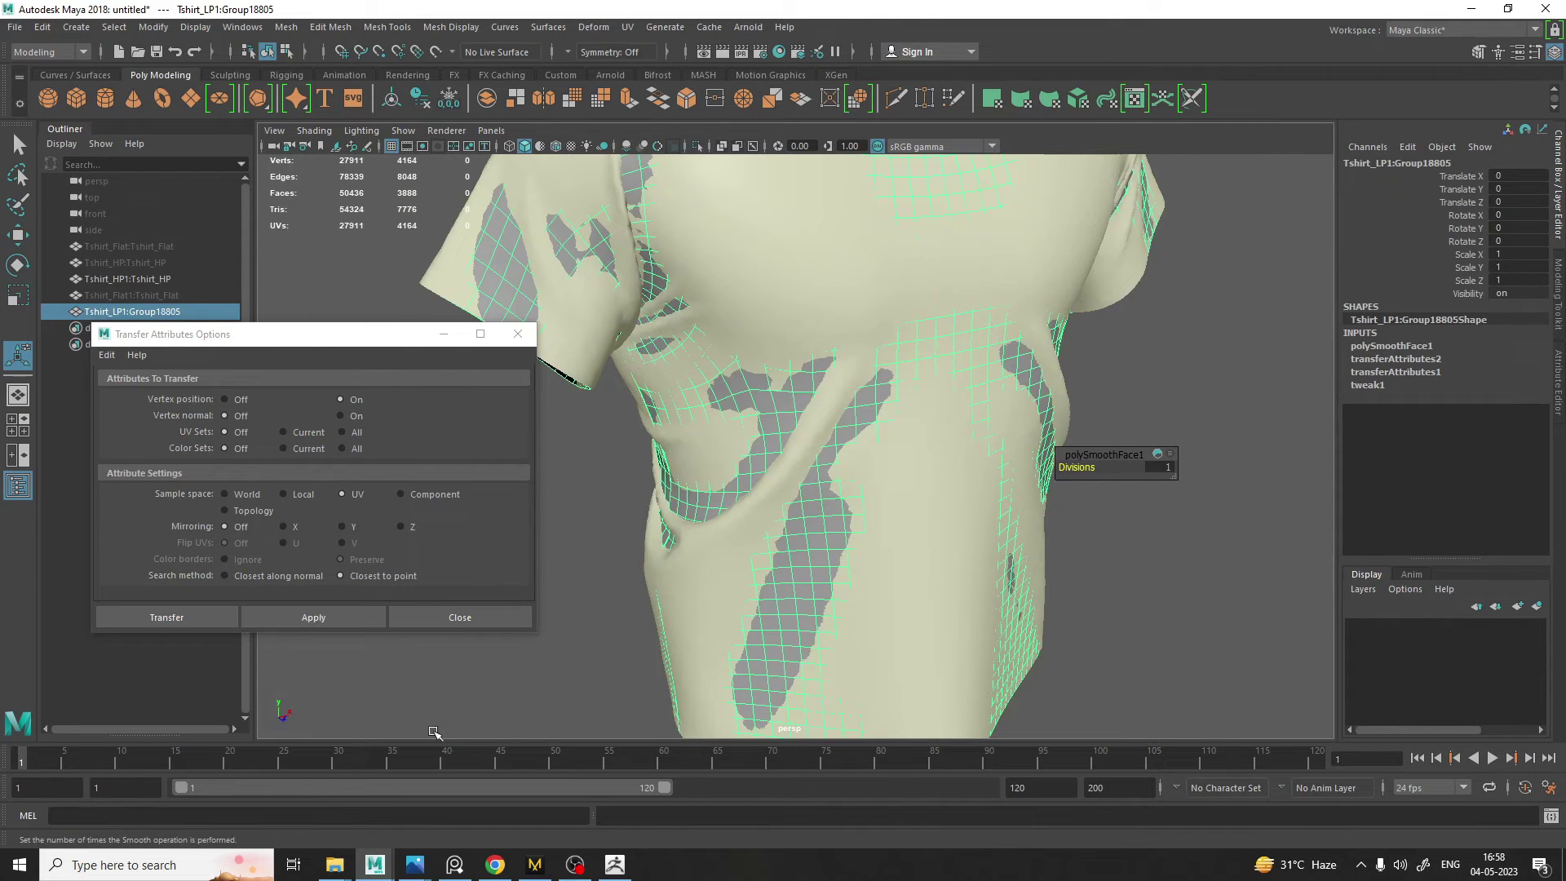
Transfer vertex positions from the high-poly shirt onto the low-poly shirt again (transferAttributes3)
left_click(538, 669)
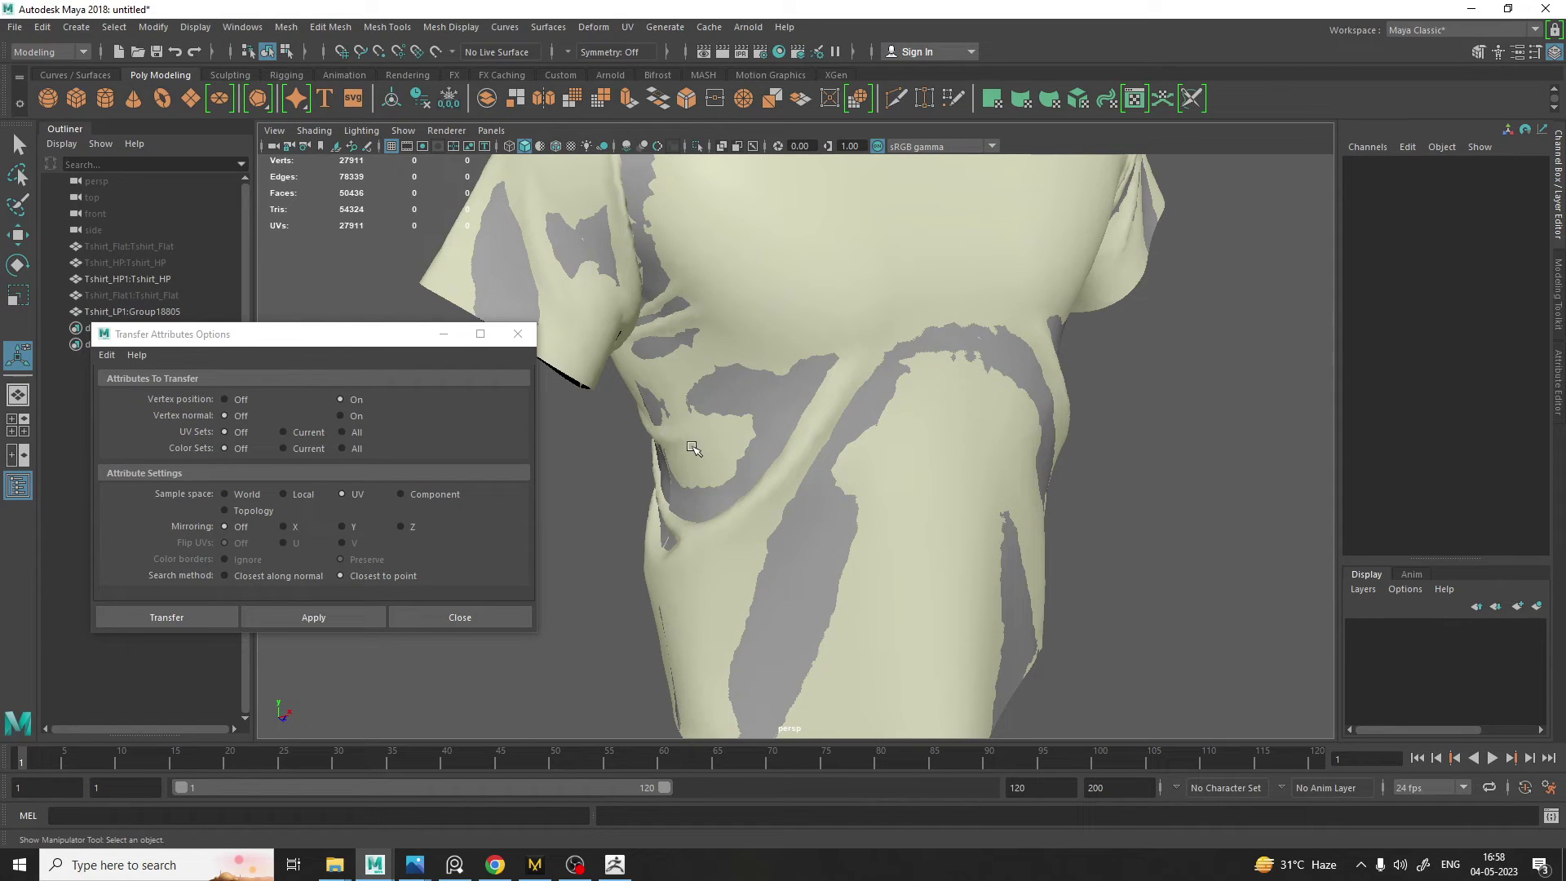
left_click(693, 449)
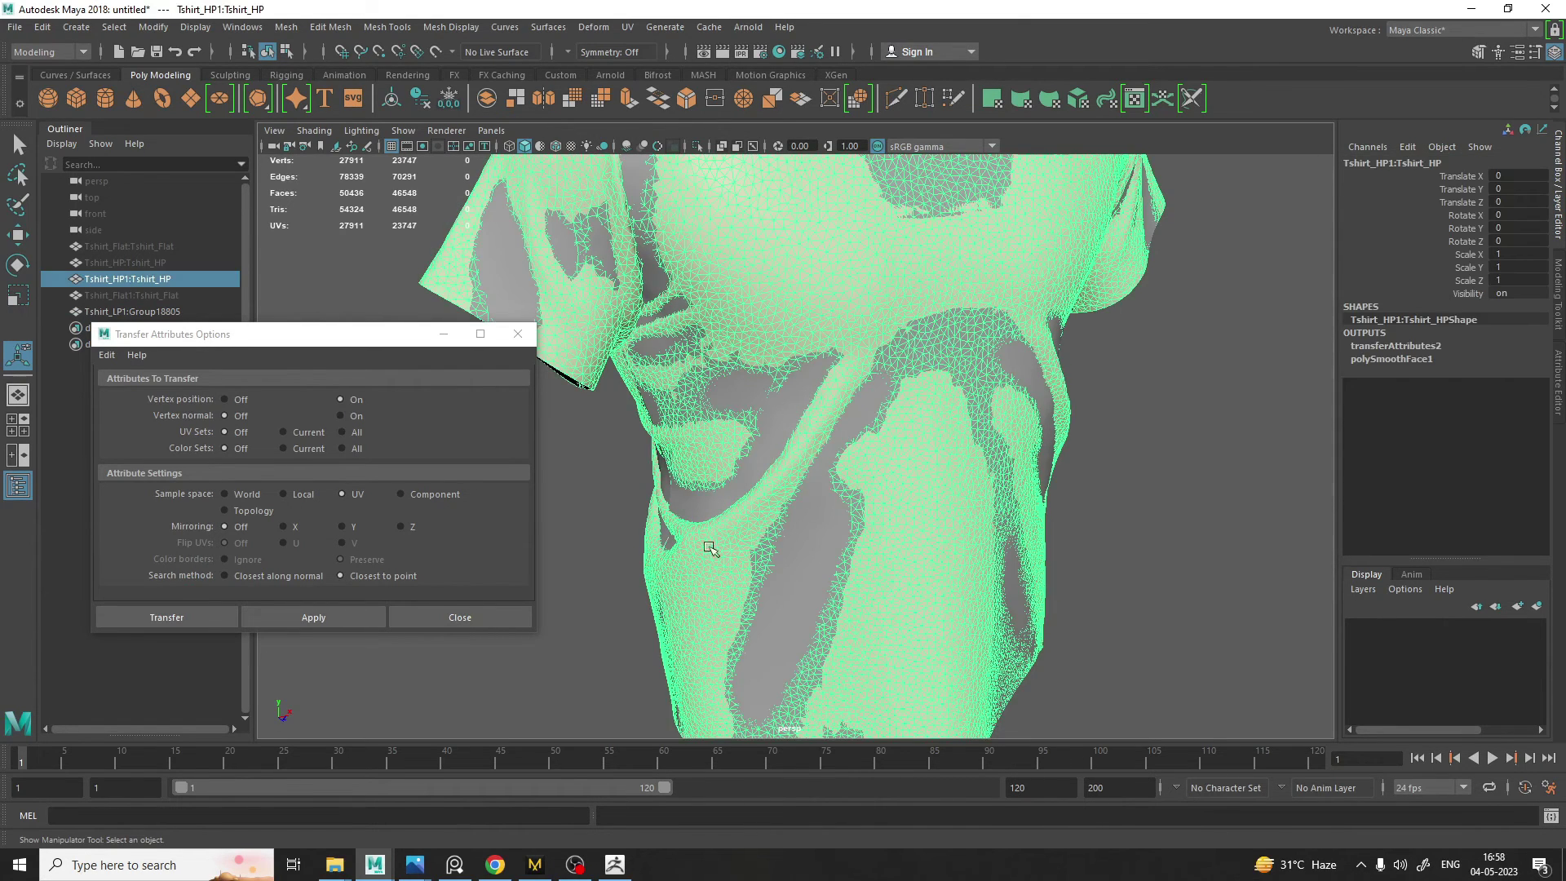
left_click(781, 422, "shift")
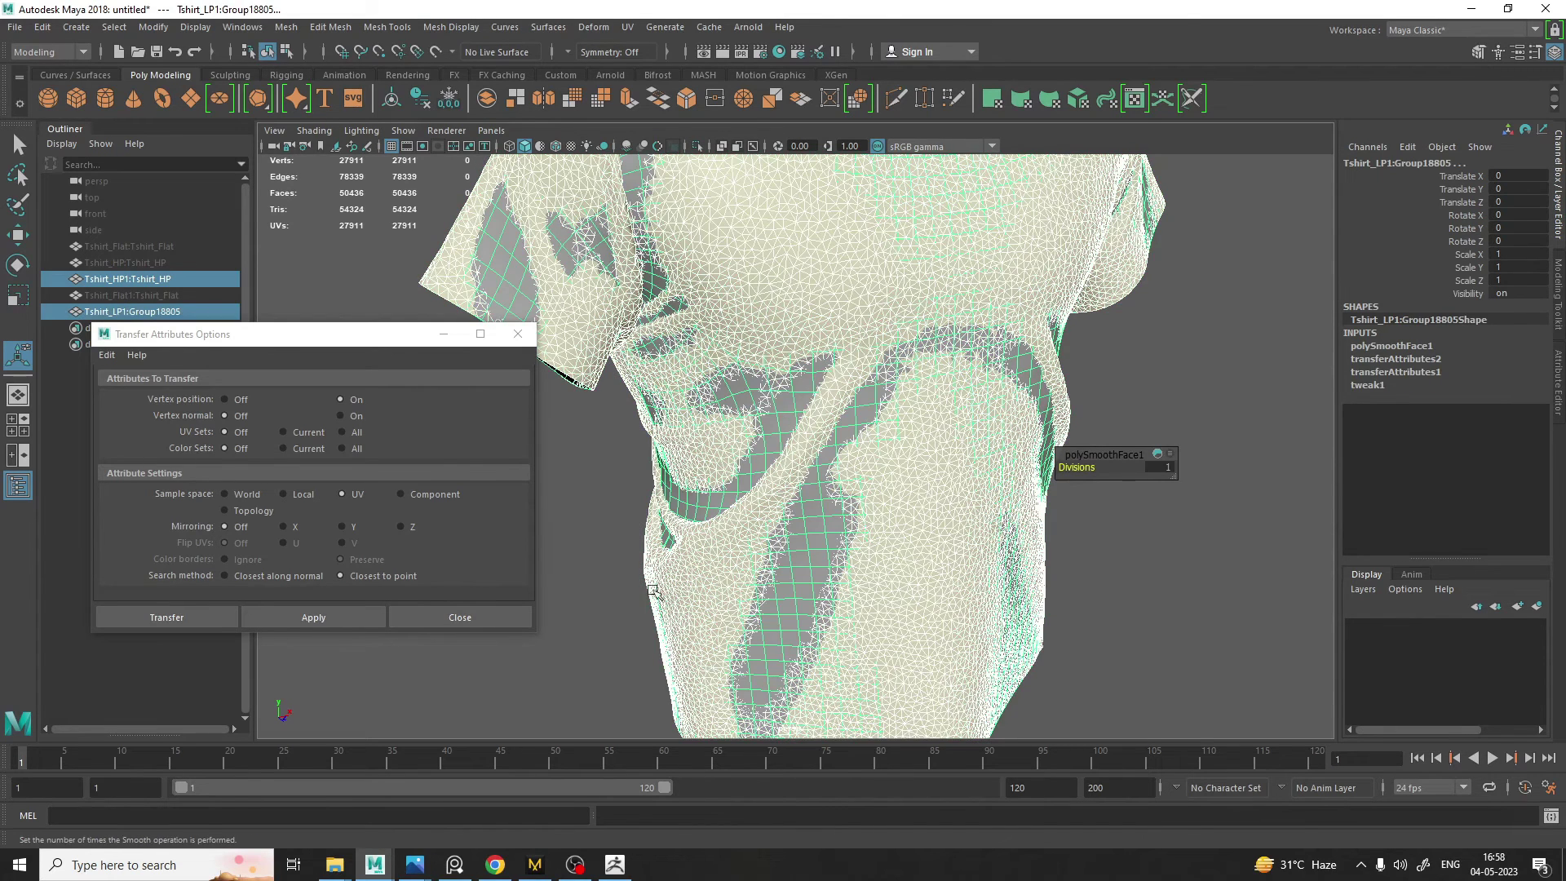
left_click(311, 618)
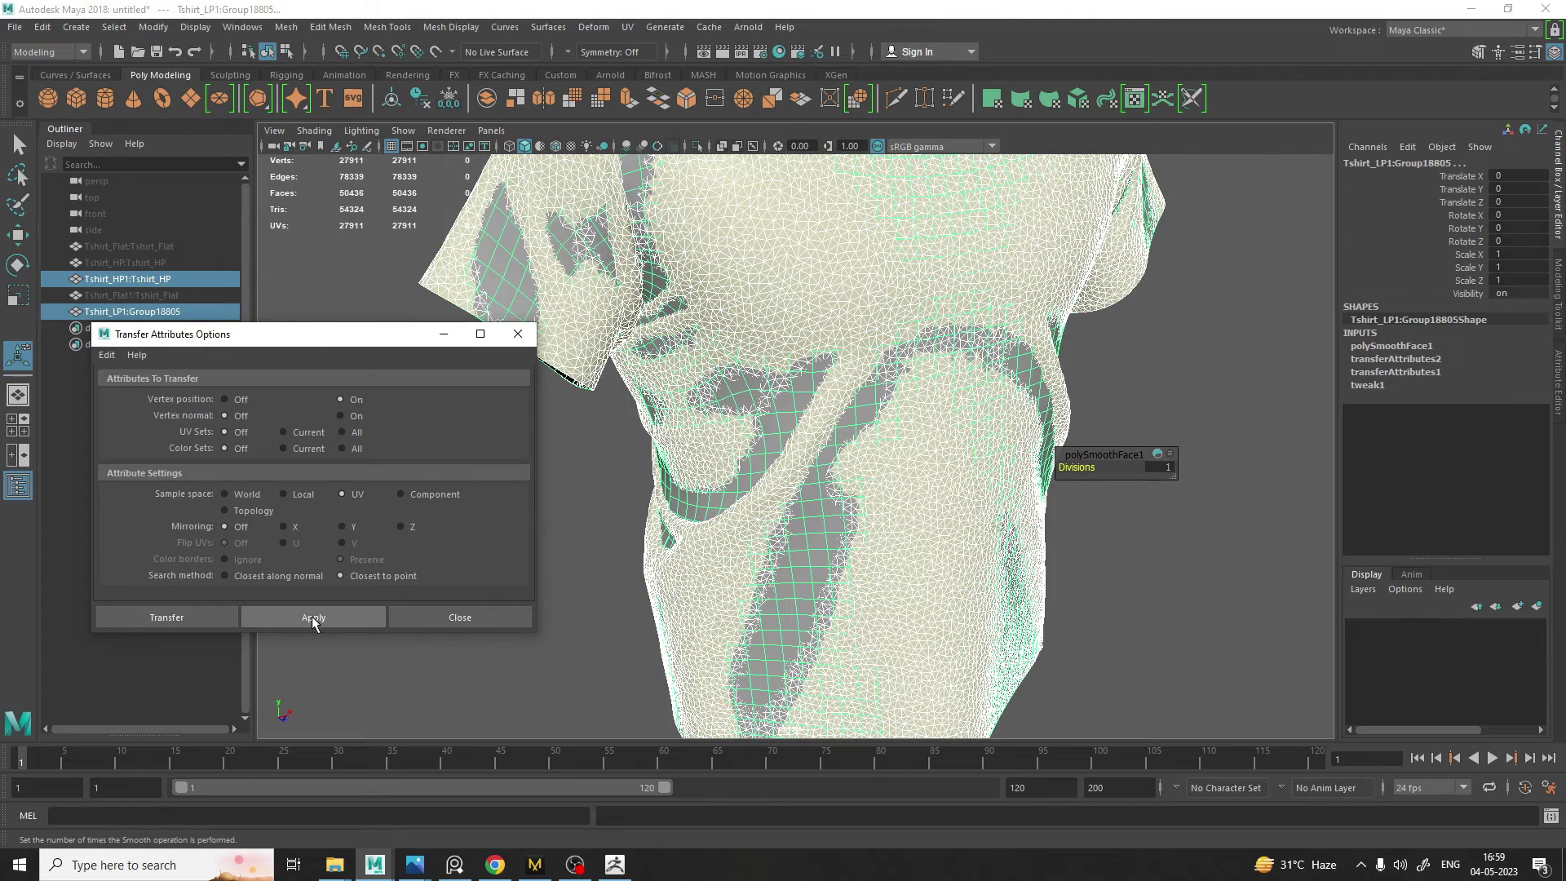
left_click(571, 571)
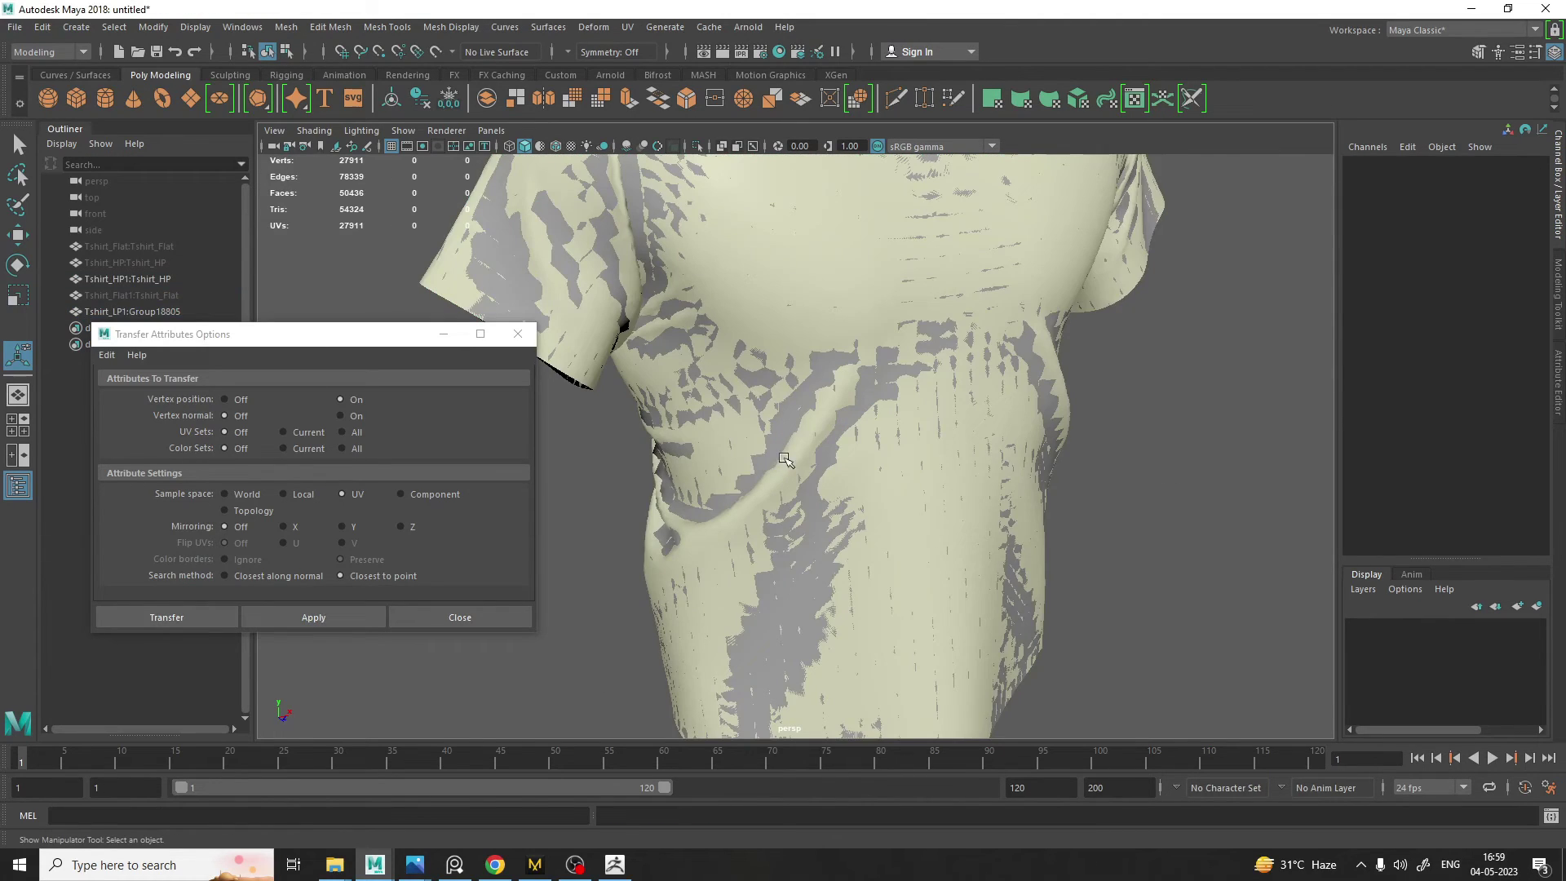
Check the shading and apply a second smooth at 1 division (polySmoothFace2)
left_click(784, 459)
left_click_drag(784, 459, 654, 516, "alt")
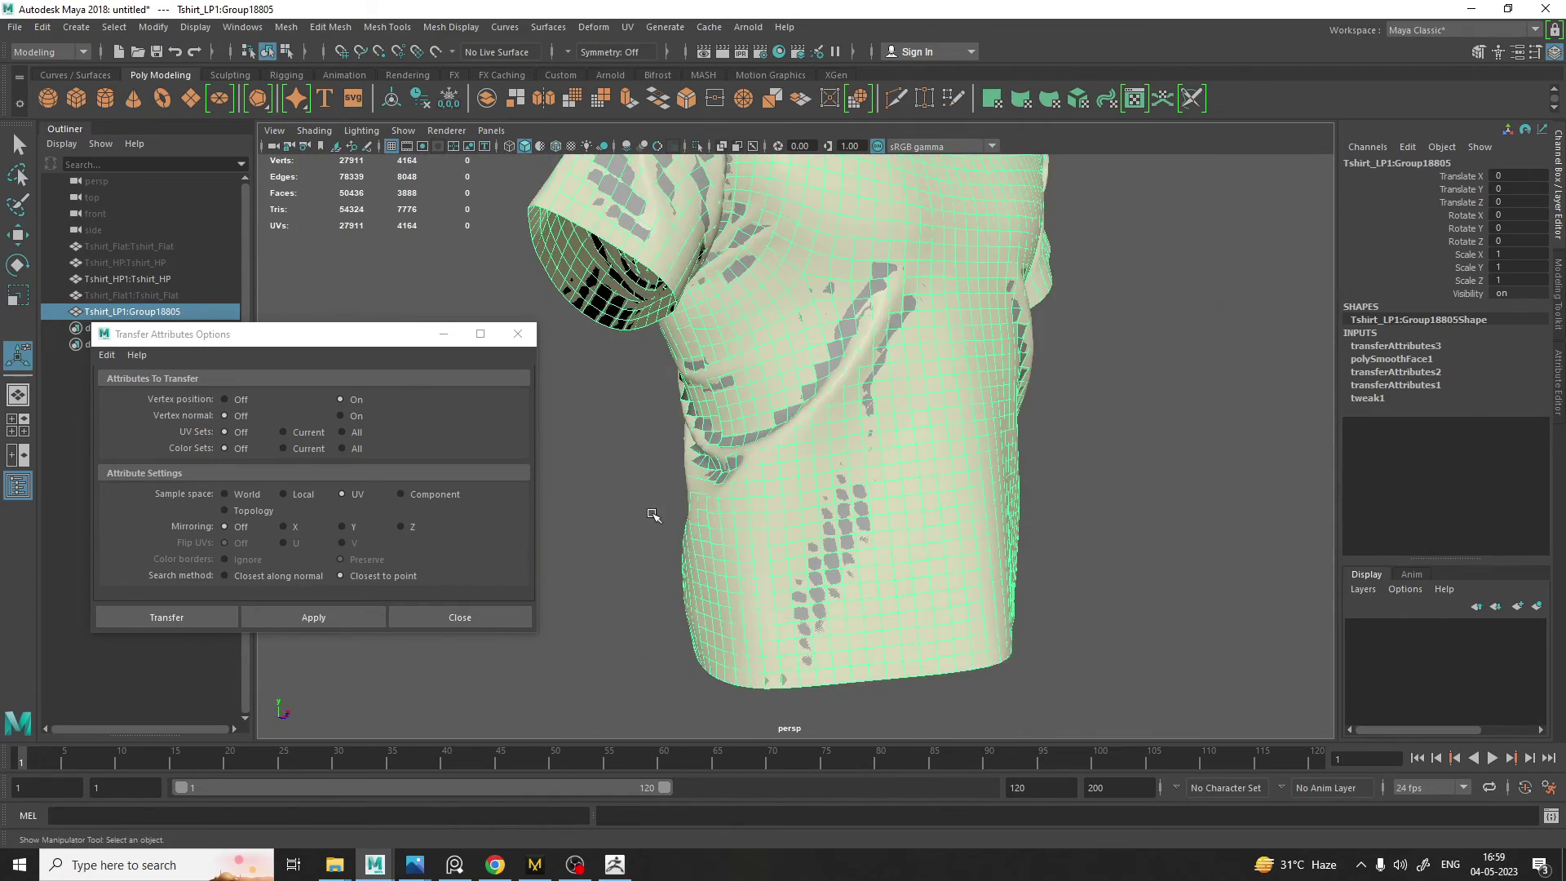
scroll(653, 515, "up", 4)
left_click(589, 488)
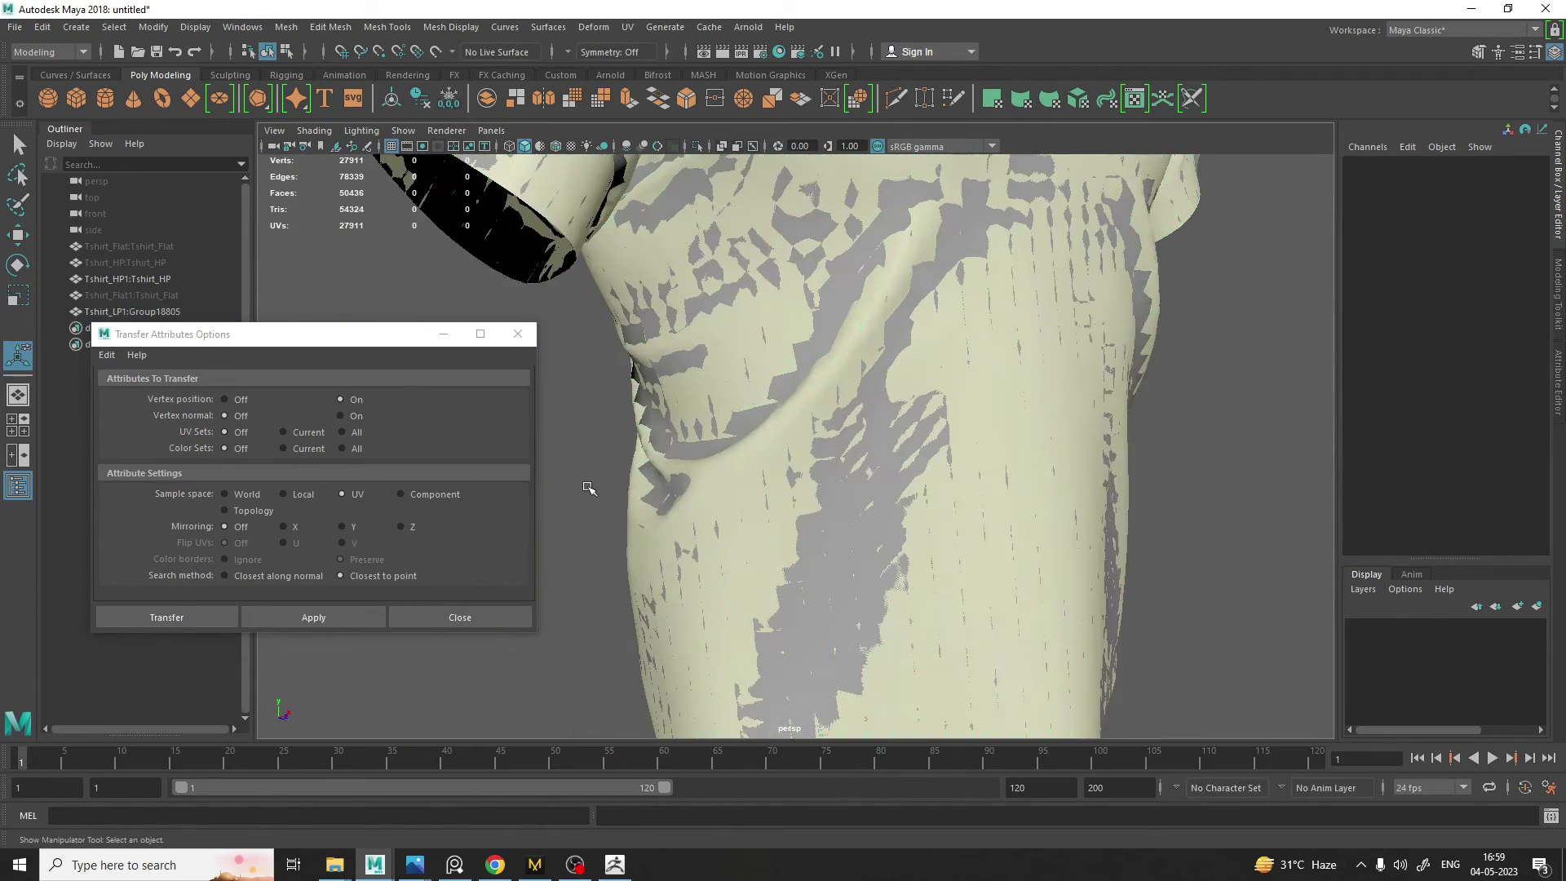
left_click(769, 434)
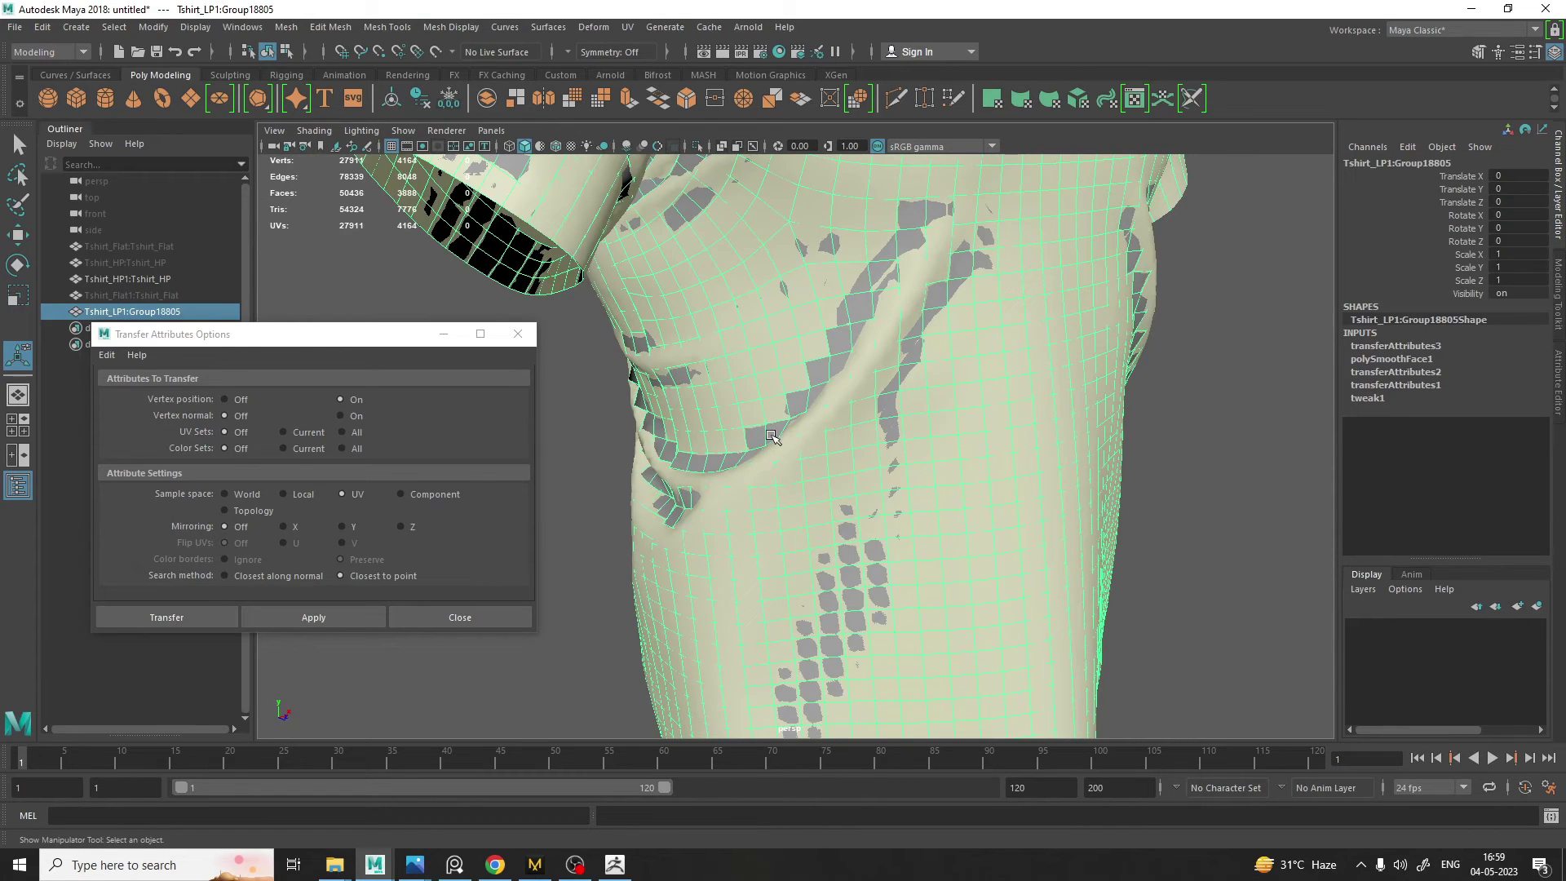
right_click_drag(771, 434, 773, 537, "shift")
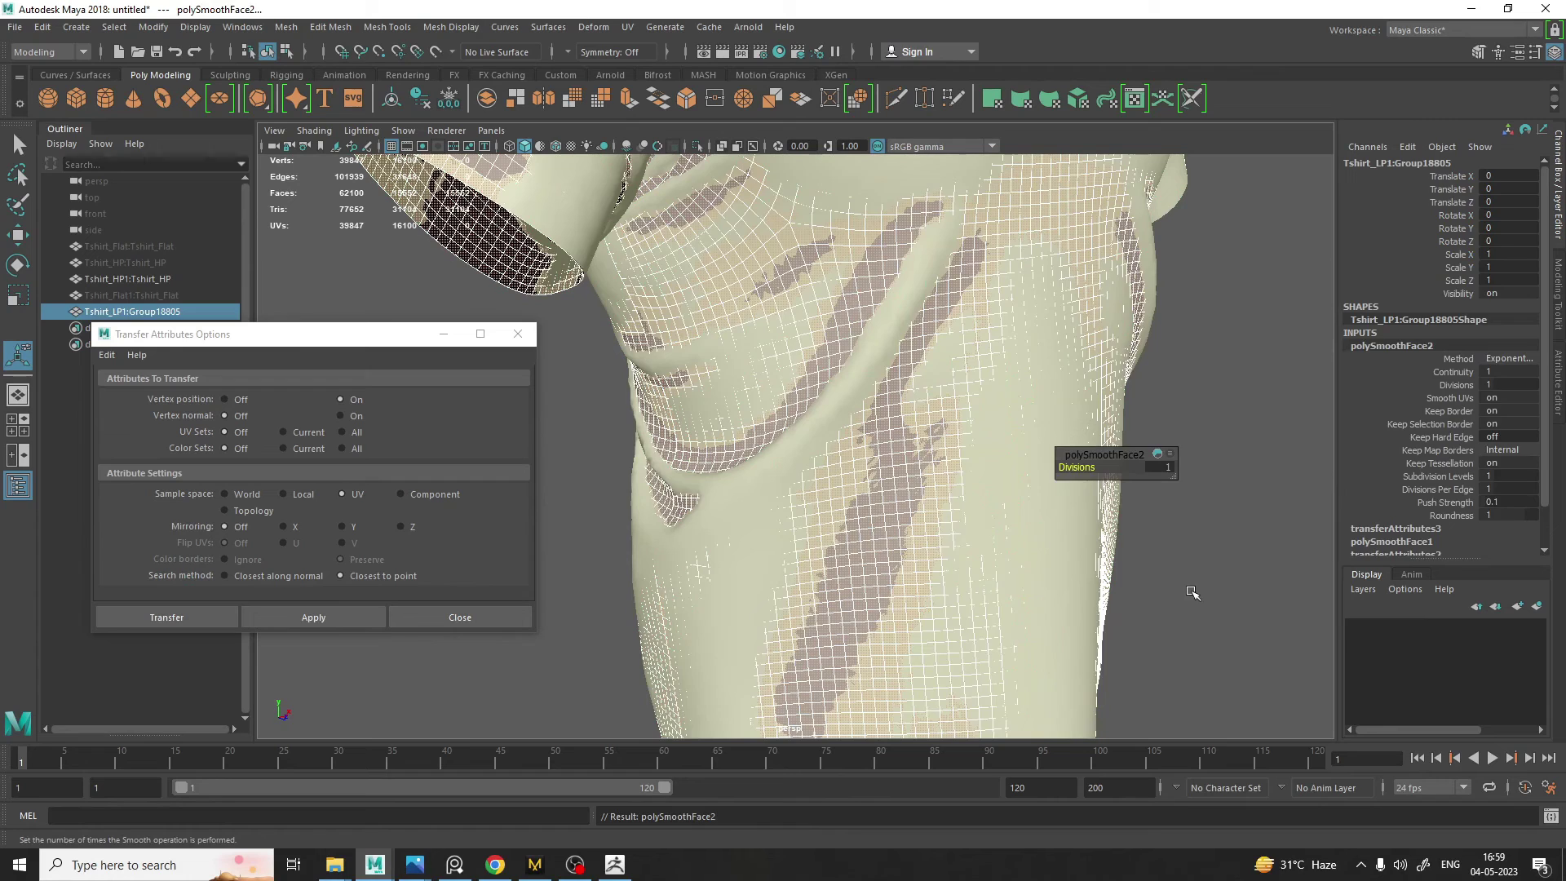
Run a fourth vertex-position transfer from the high-poly onto the smoothed low-poly shirt
left_click(1191, 592)
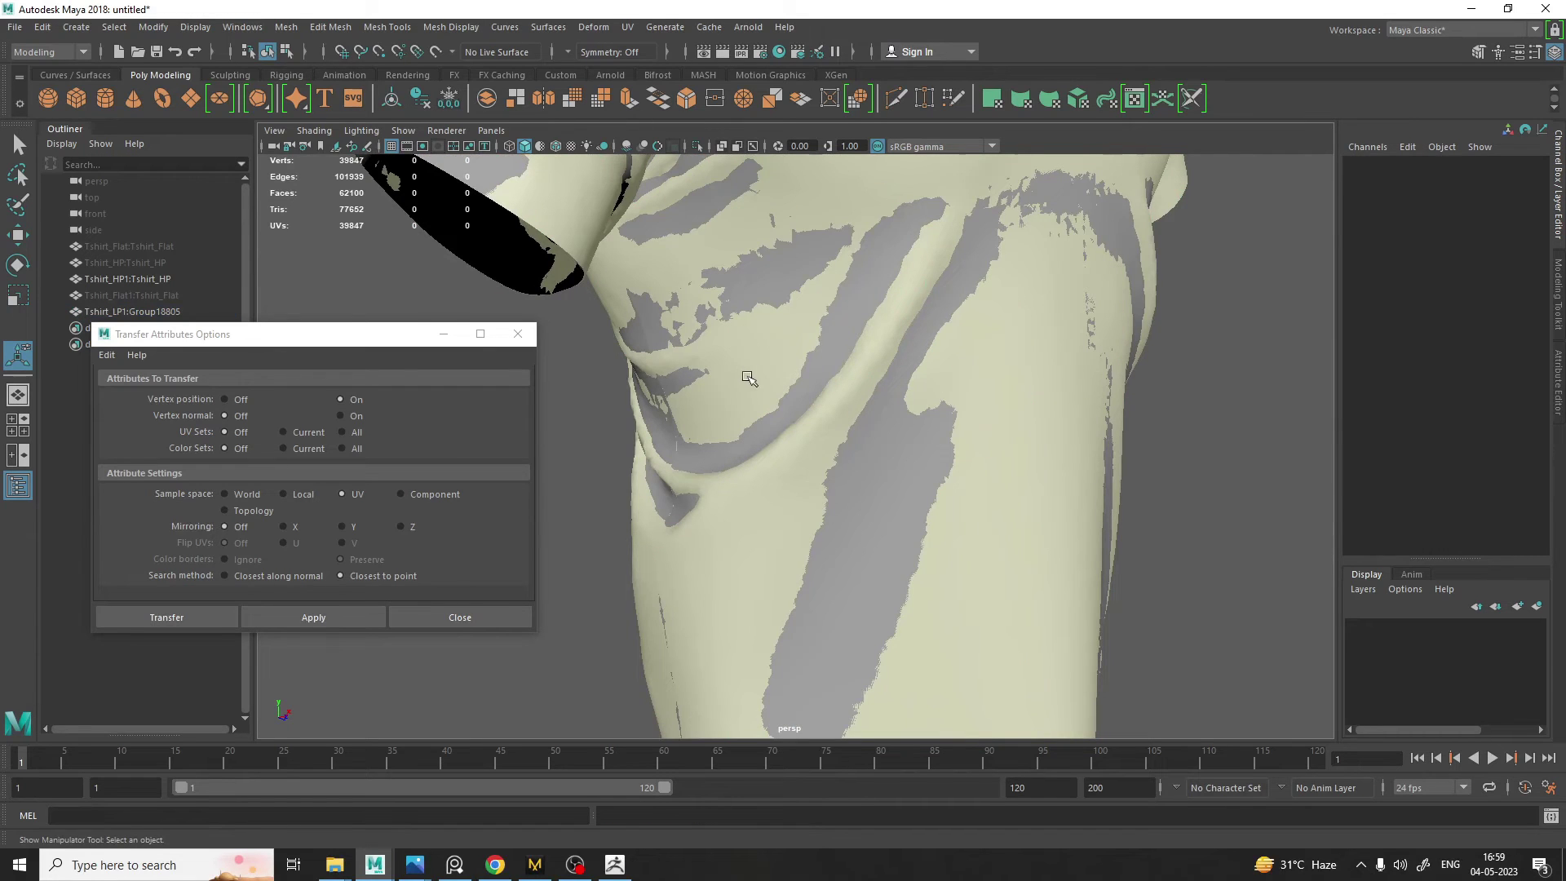
left_click(751, 371)
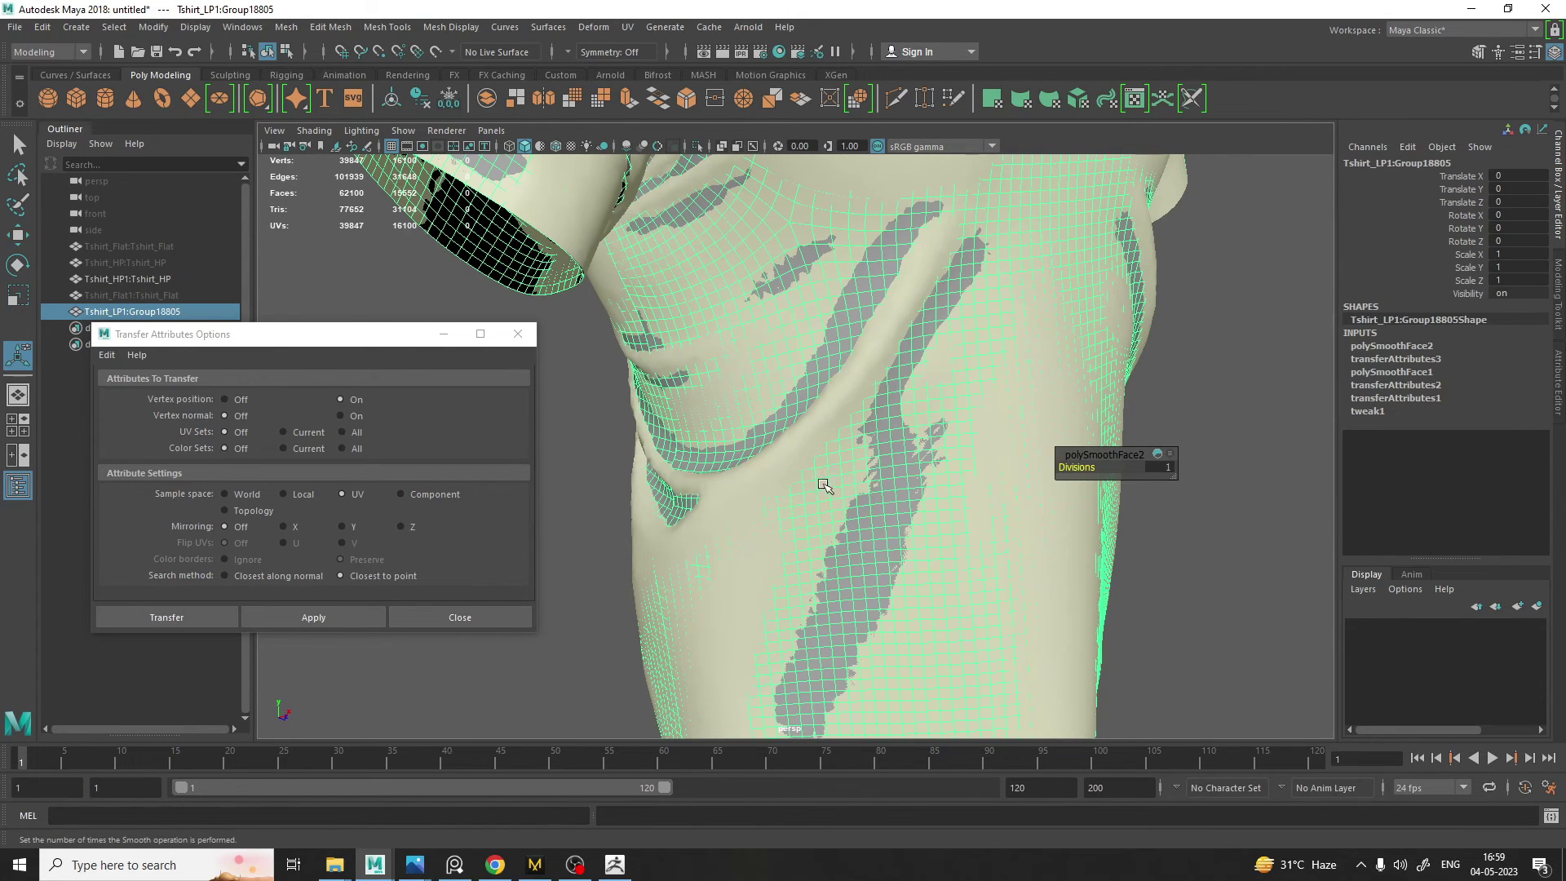
left_click(776, 461)
left_click_drag(779, 445, 668, 377, "alt")
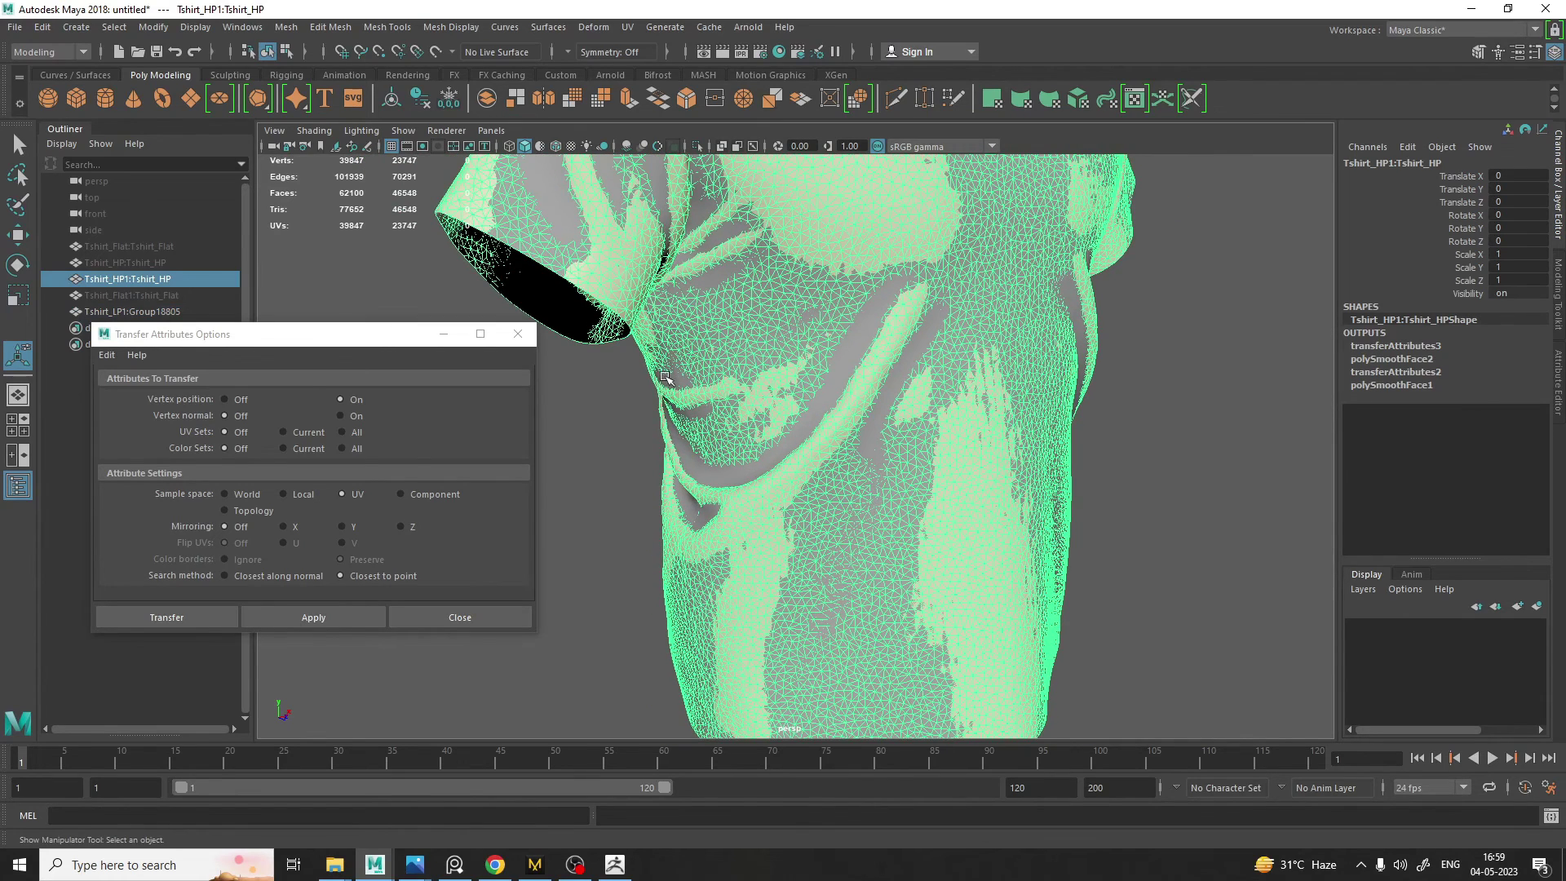
left_click(848, 351, "shift")
left_click(318, 618)
left_click(636, 675)
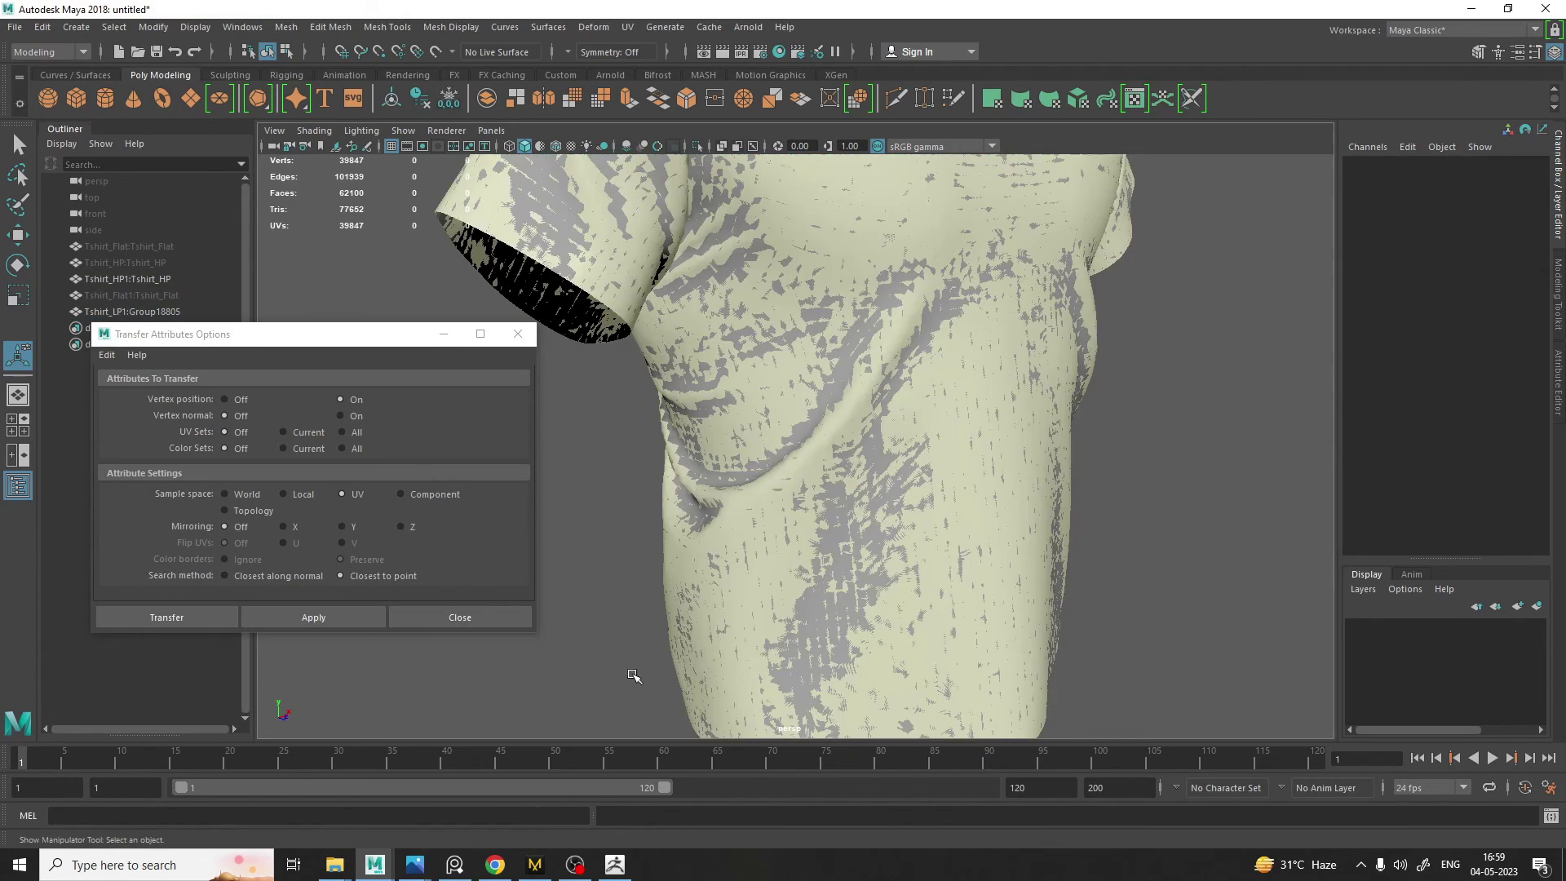
Frame the high-poly shirt, inspect the low-poly shirt's back, and close the transfer options
left_click(792, 433)
key("f")
left_click_drag(792, 430, 789, 505, "alt")
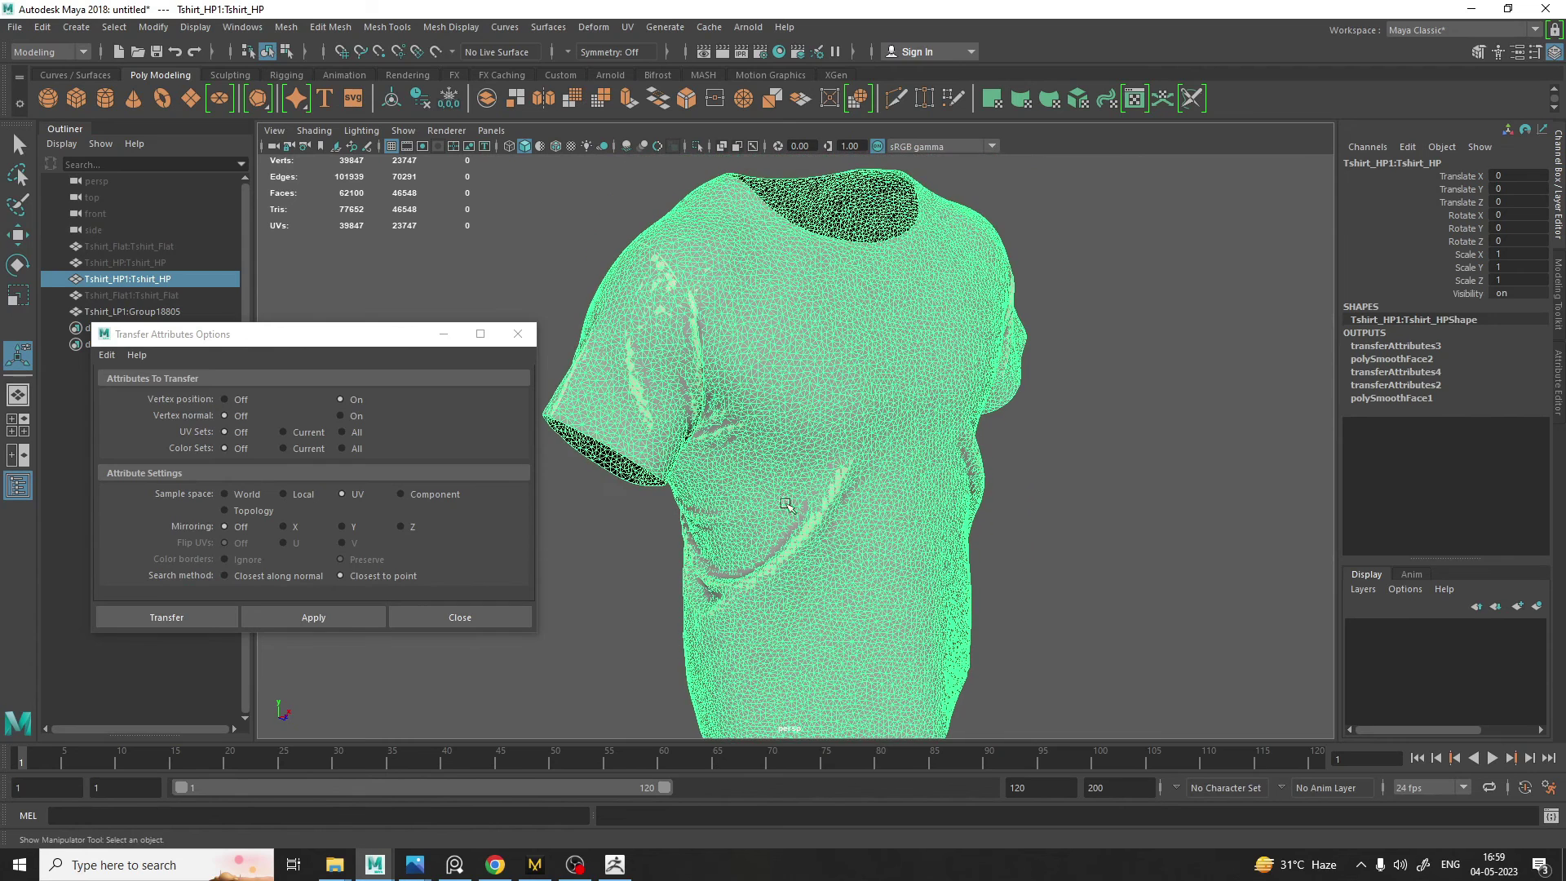
left_click(782, 334)
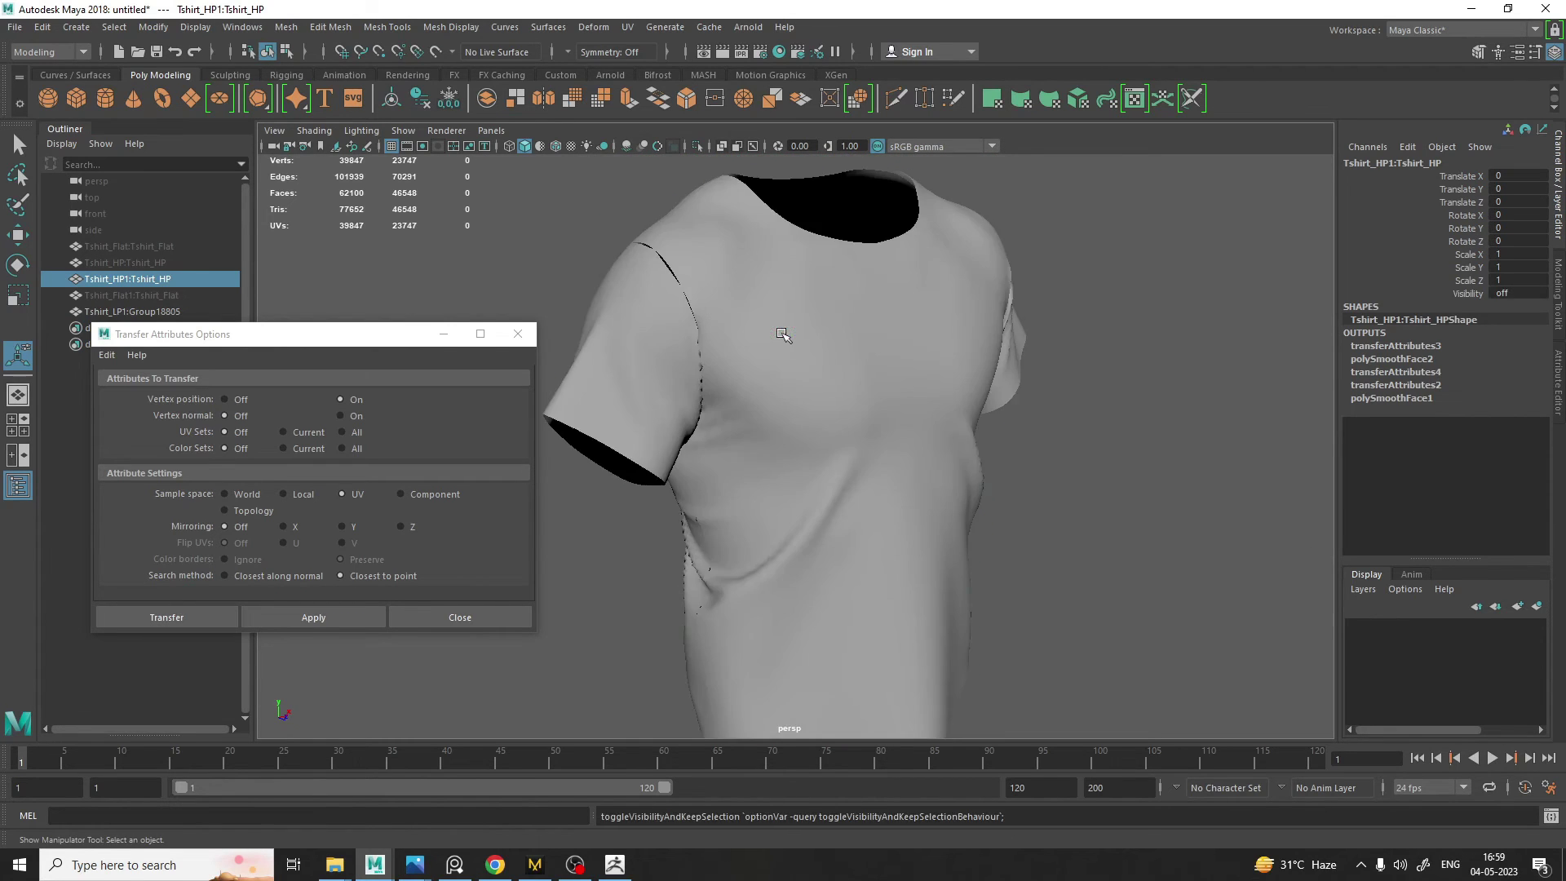
left_click(797, 434)
left_click_drag(667, 555, 904, 546, "alt")
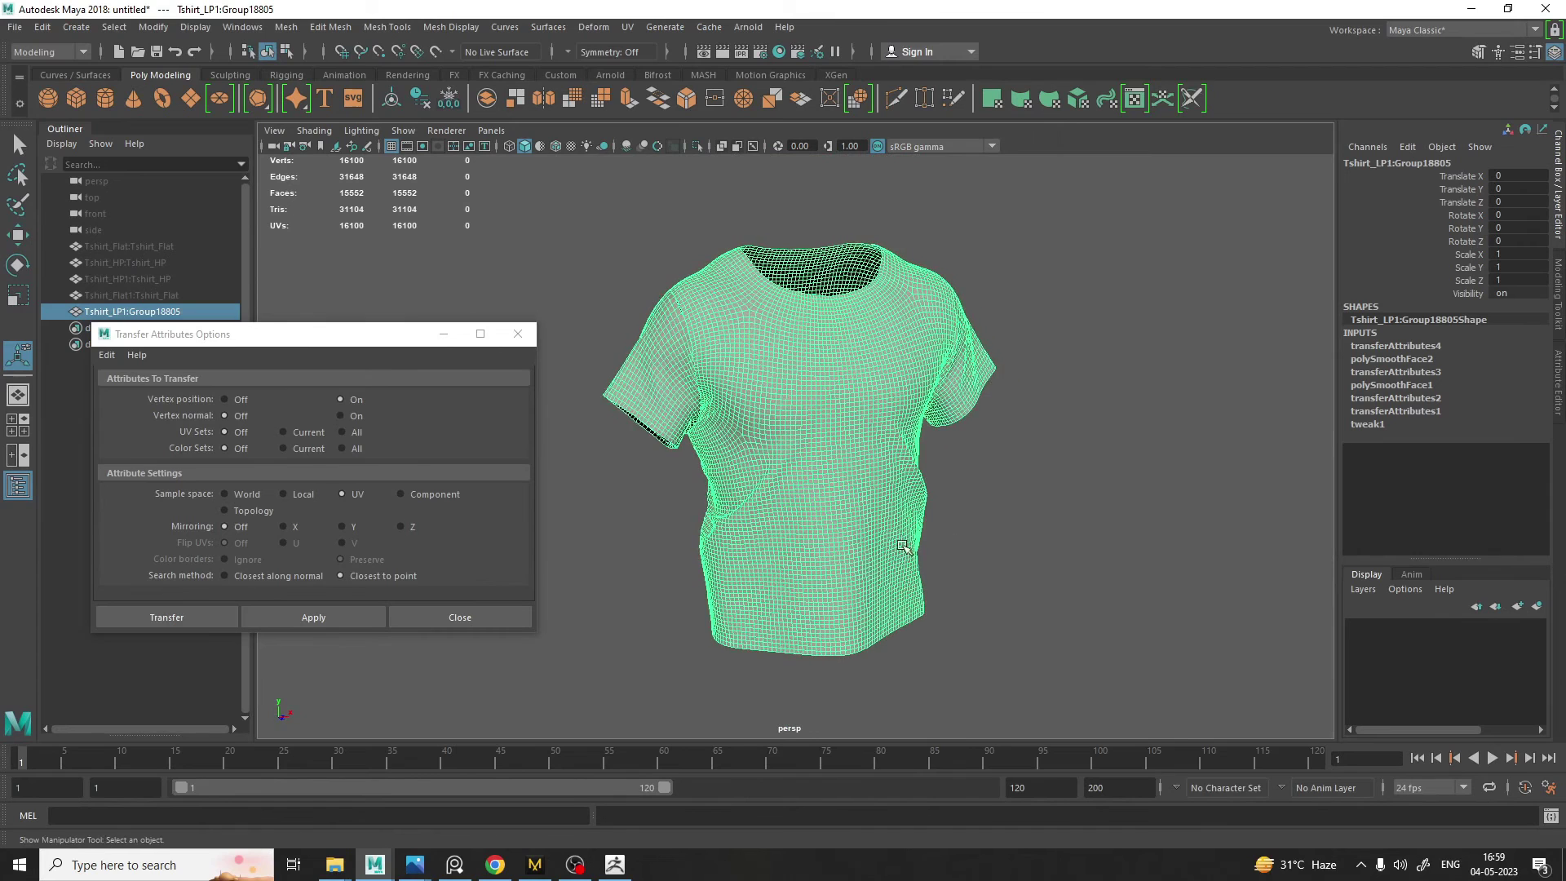
scroll(903, 546, "up", 3)
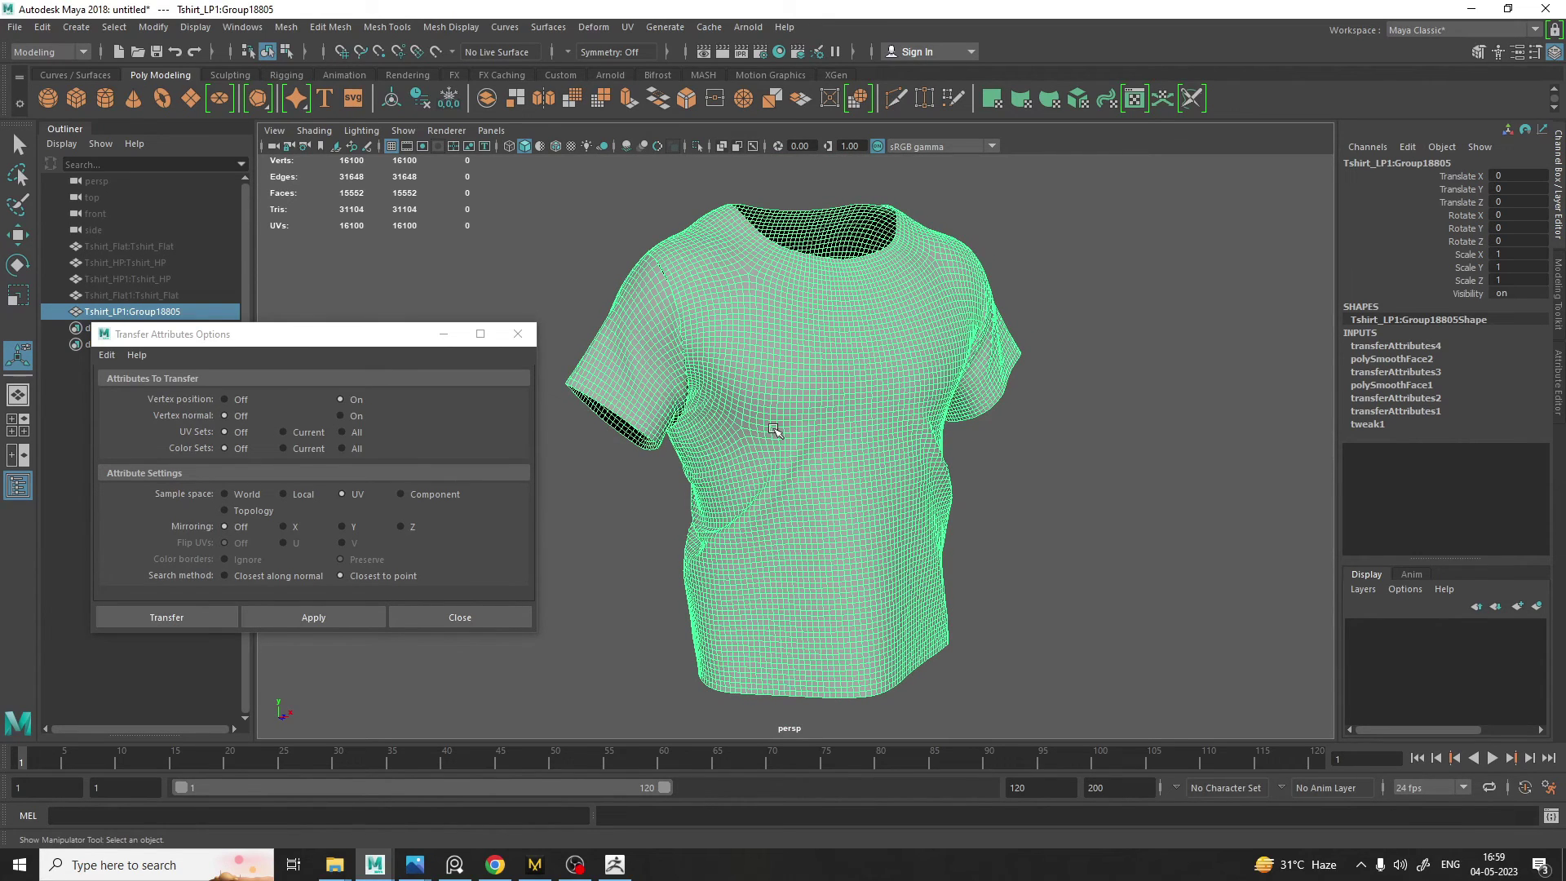
left_click(483, 615)
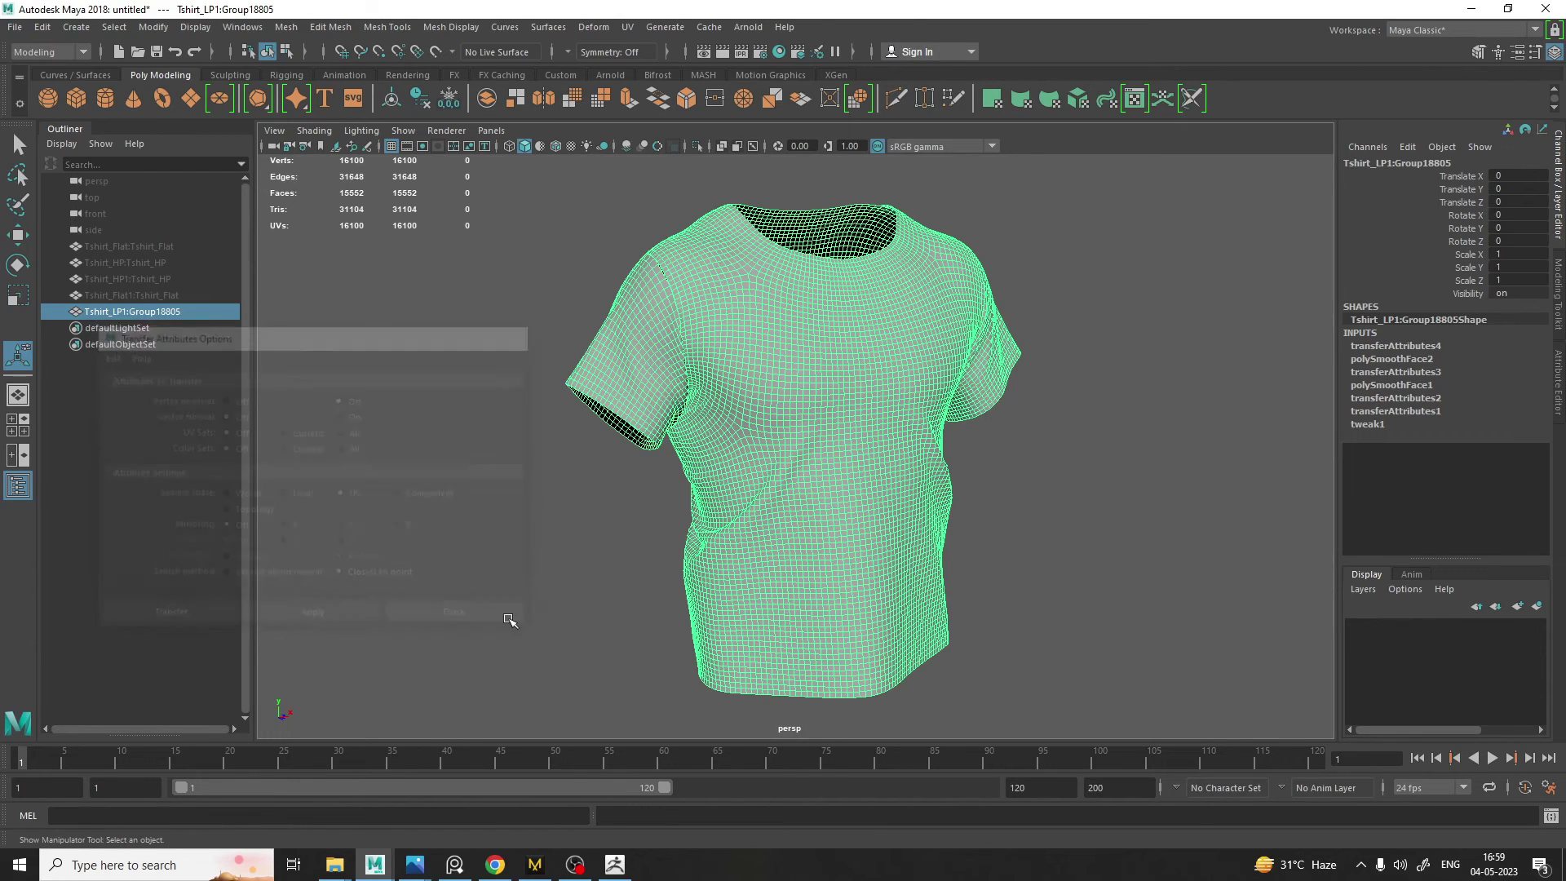
Export the selected shirt over Tshirt_Maya.obj in G:\MD, then switch to ZBrush
left_click(14, 26)
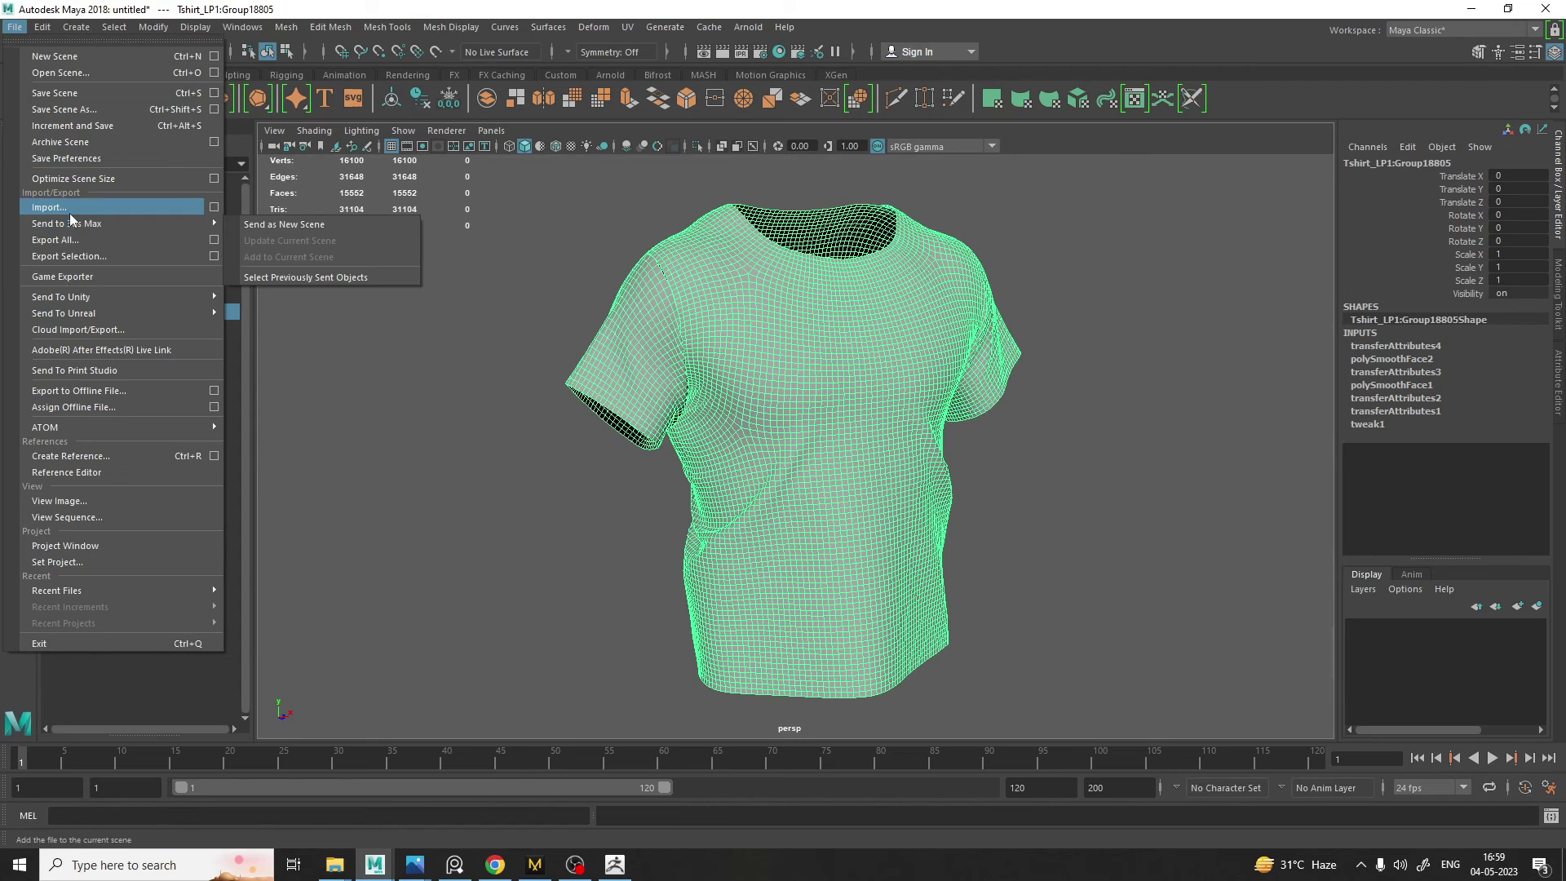
left_click(93, 255)
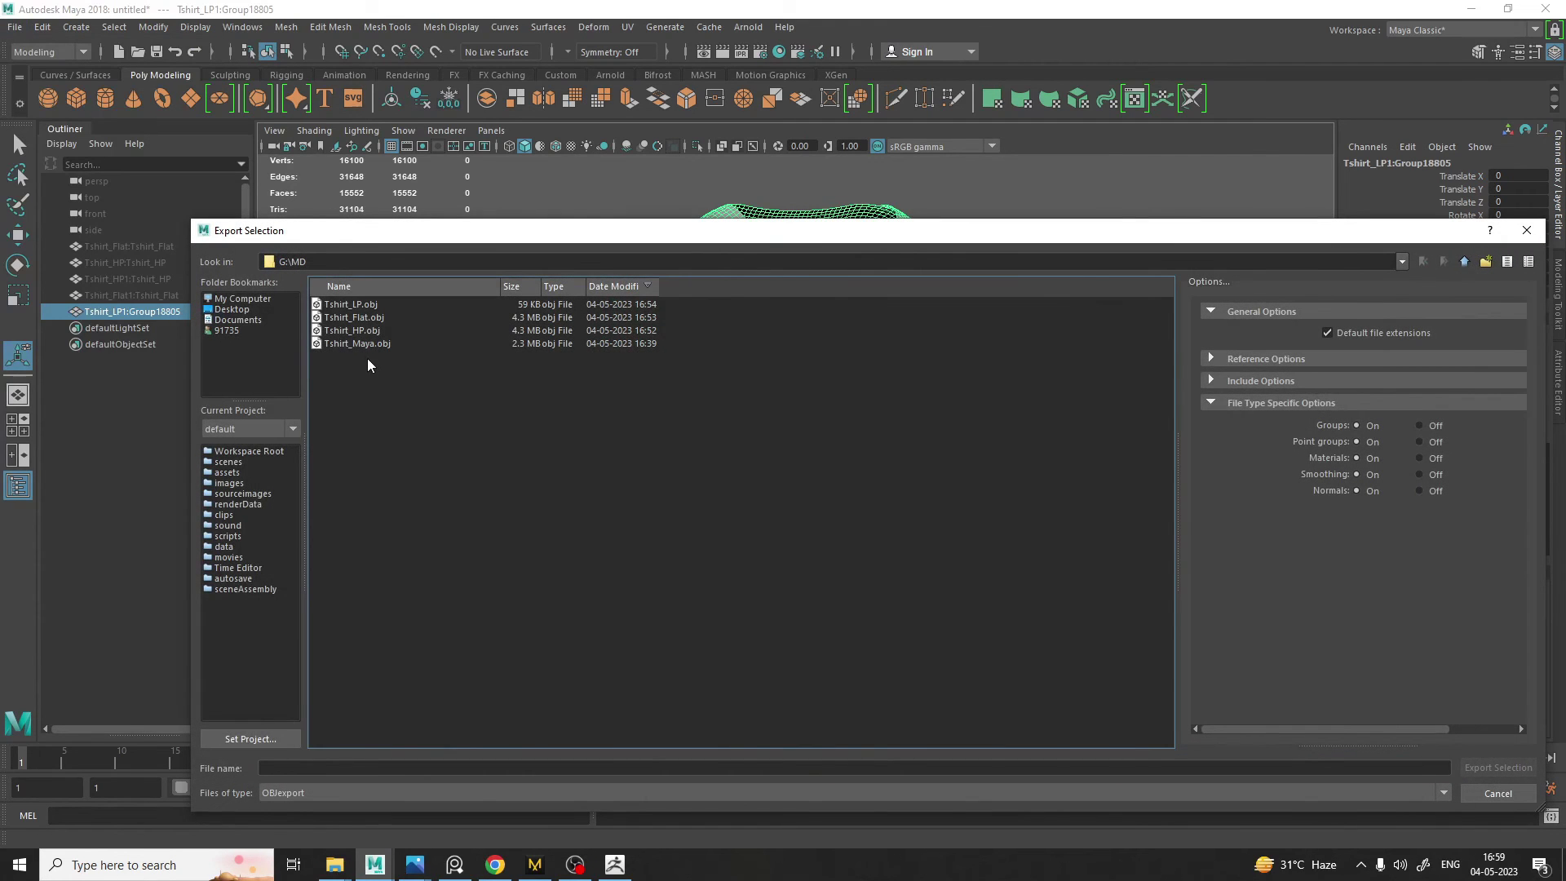
double_click(511, 343)
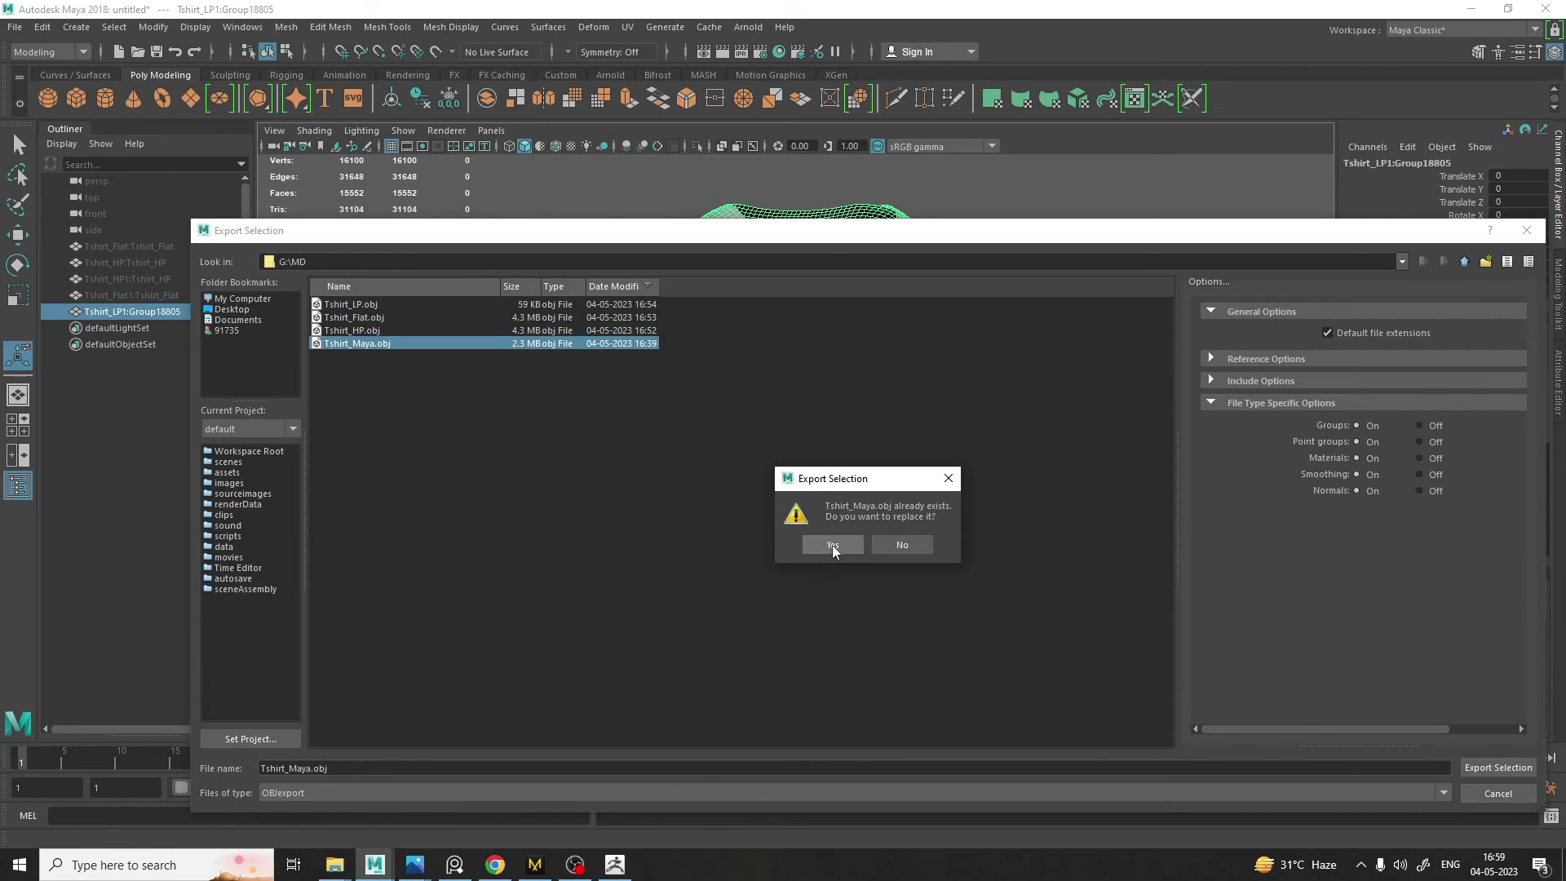
left_click(832, 545)
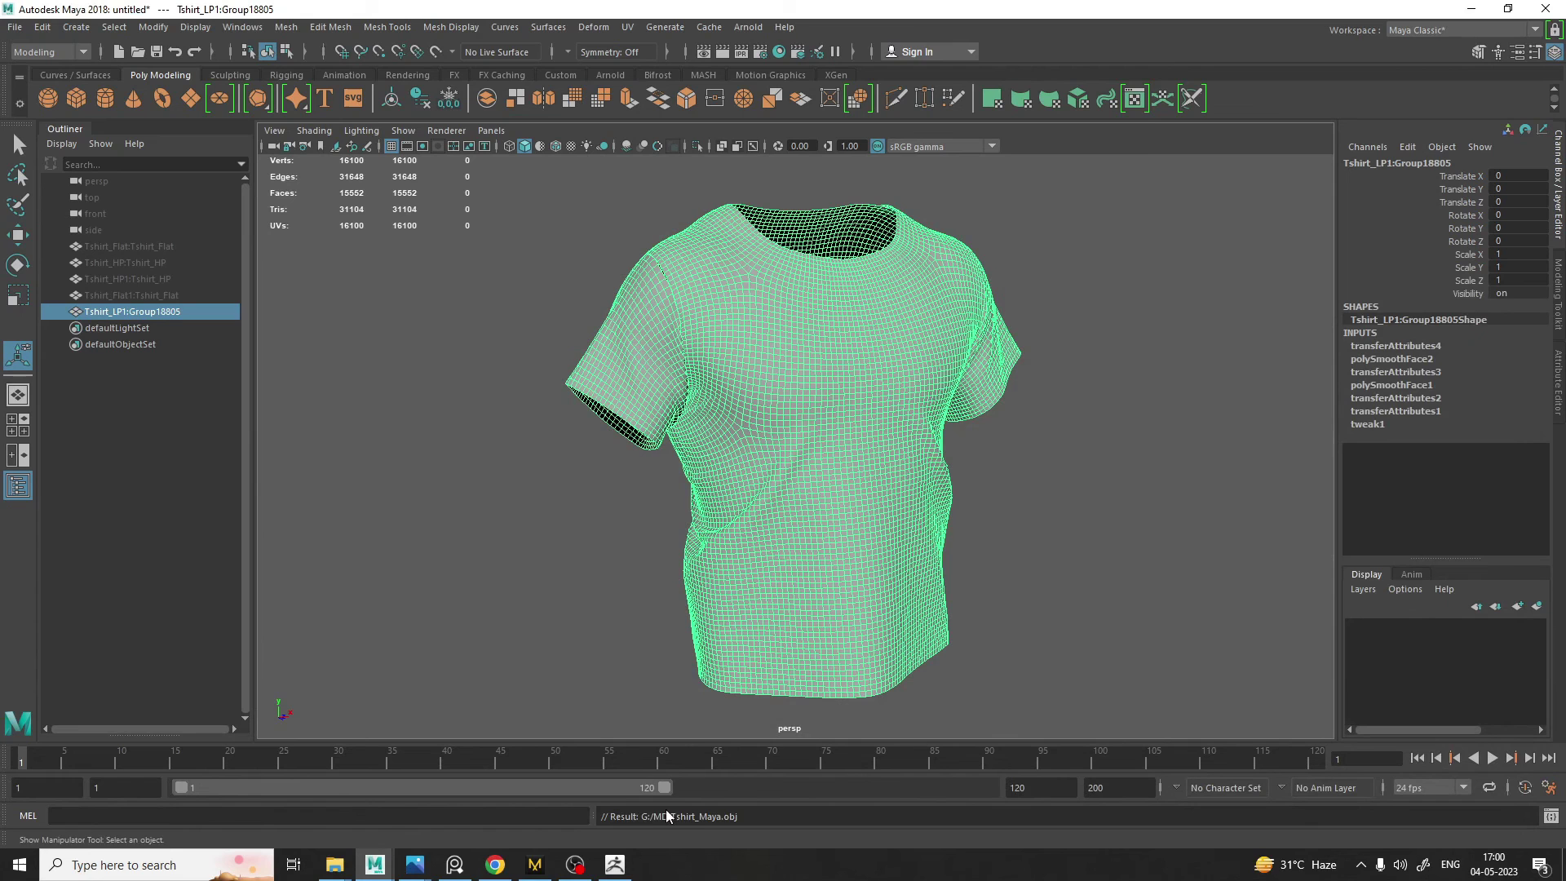
left_click(615, 865)
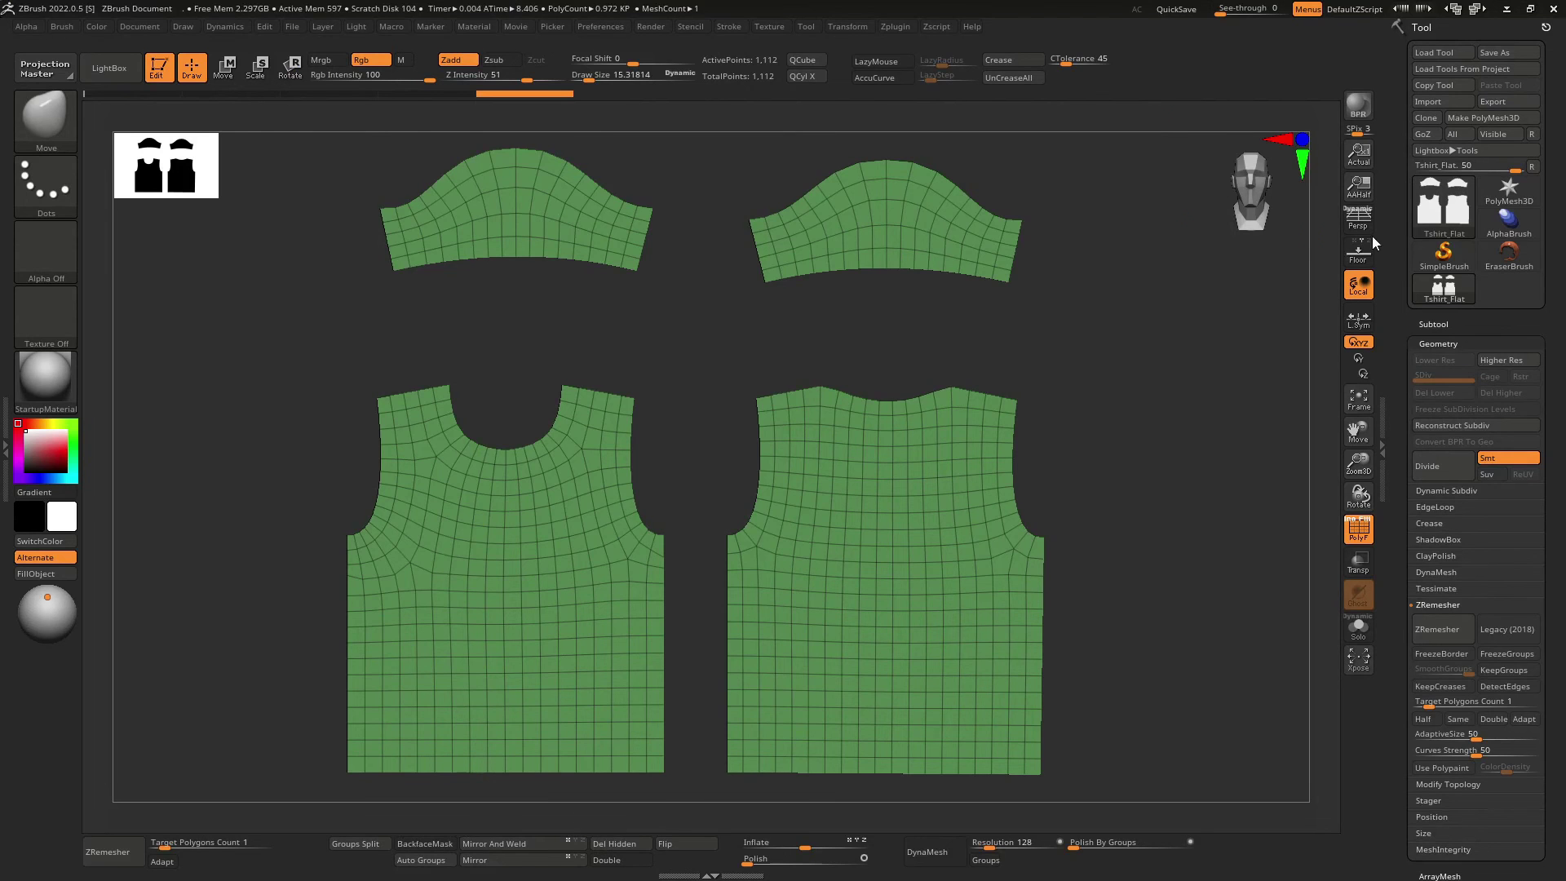
Import Tshirt_Maya as a PolyMesh3D tool and display it with the PolyFrame wireframe
left_click(1508, 190)
left_click(1427, 101)
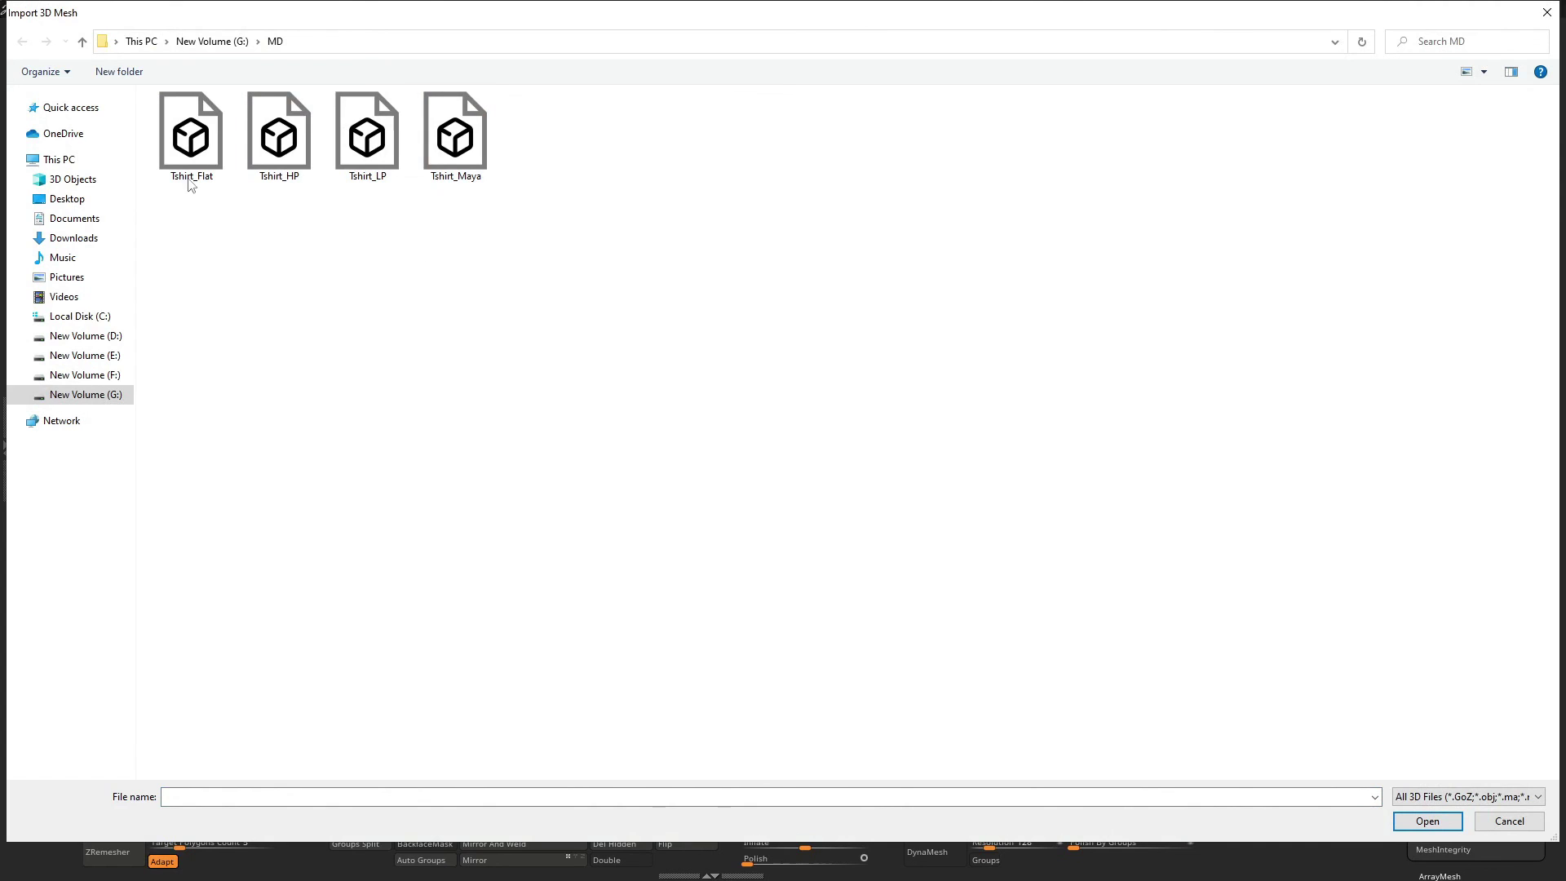
double_click(436, 155)
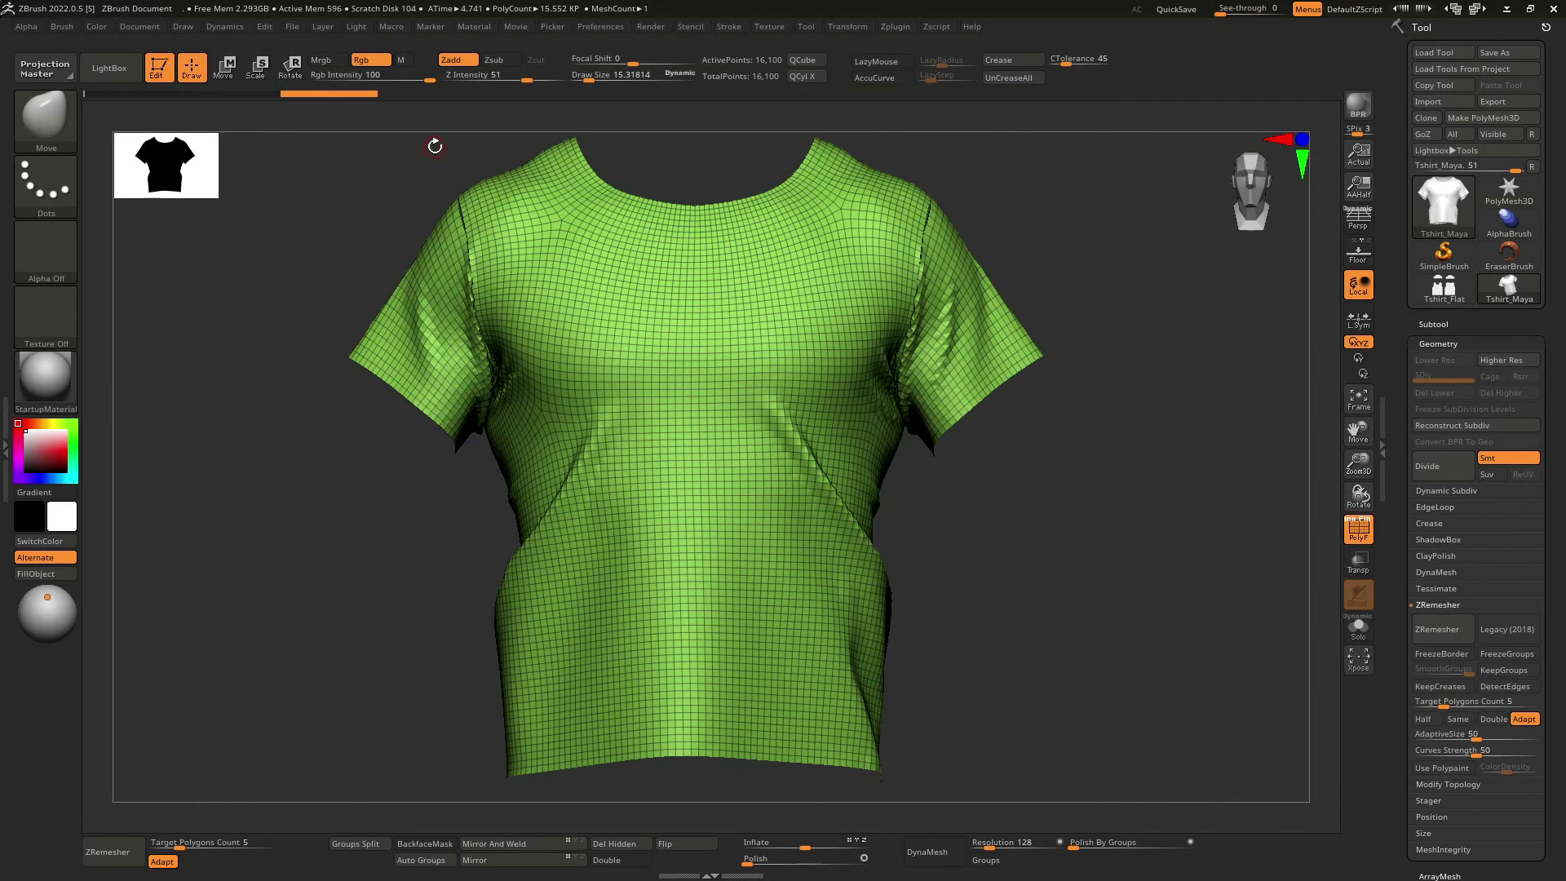
left_click_drag(1147, 580, 1113, 525)
key("shift+f")
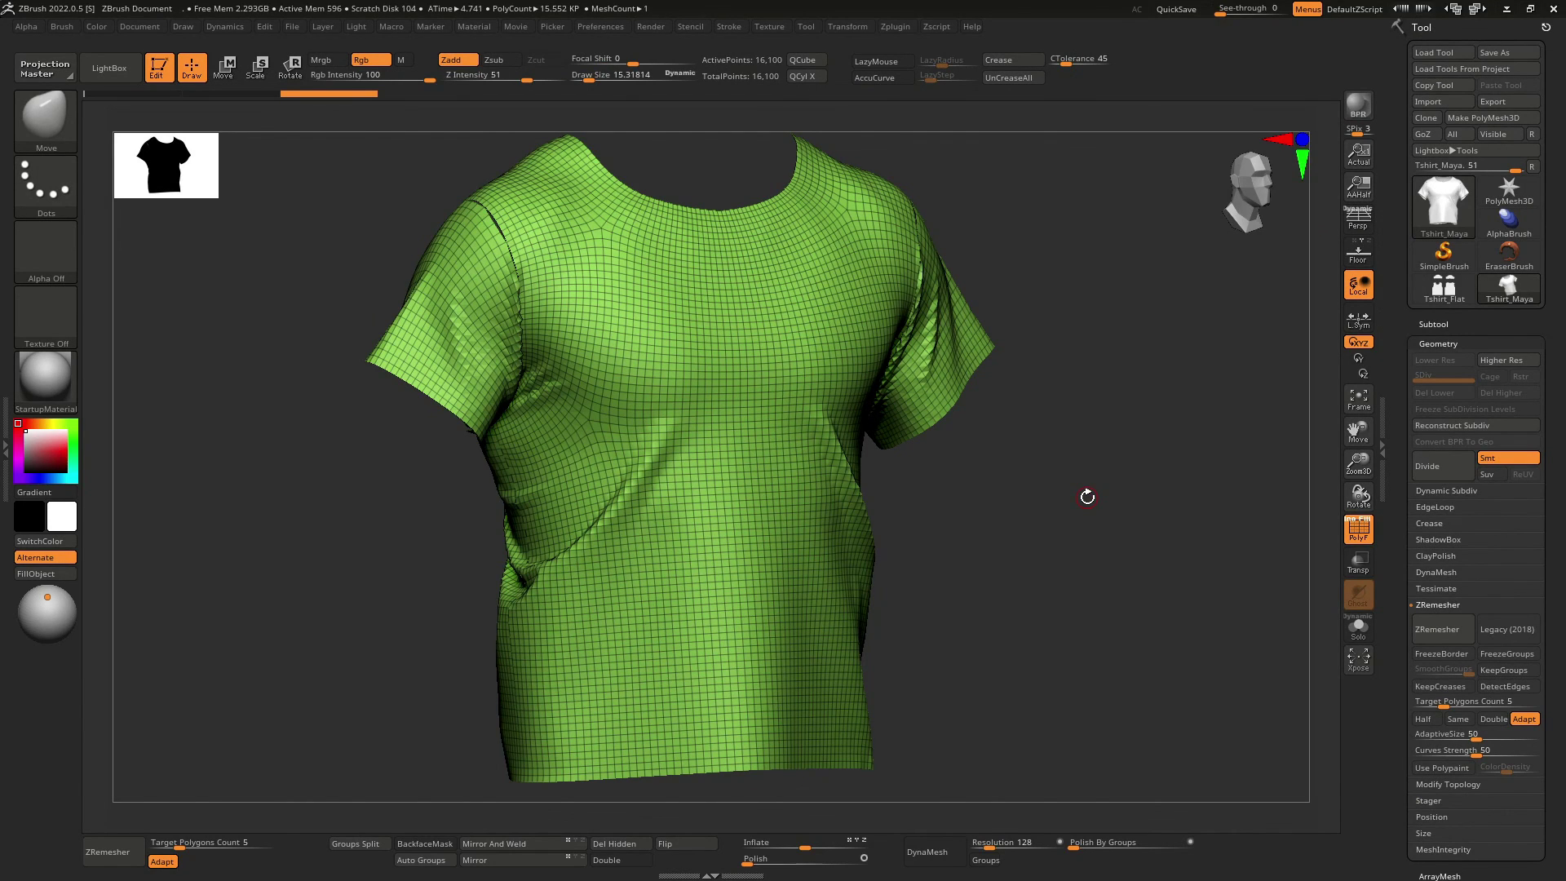
left_click_drag(1037, 542, 964, 554)
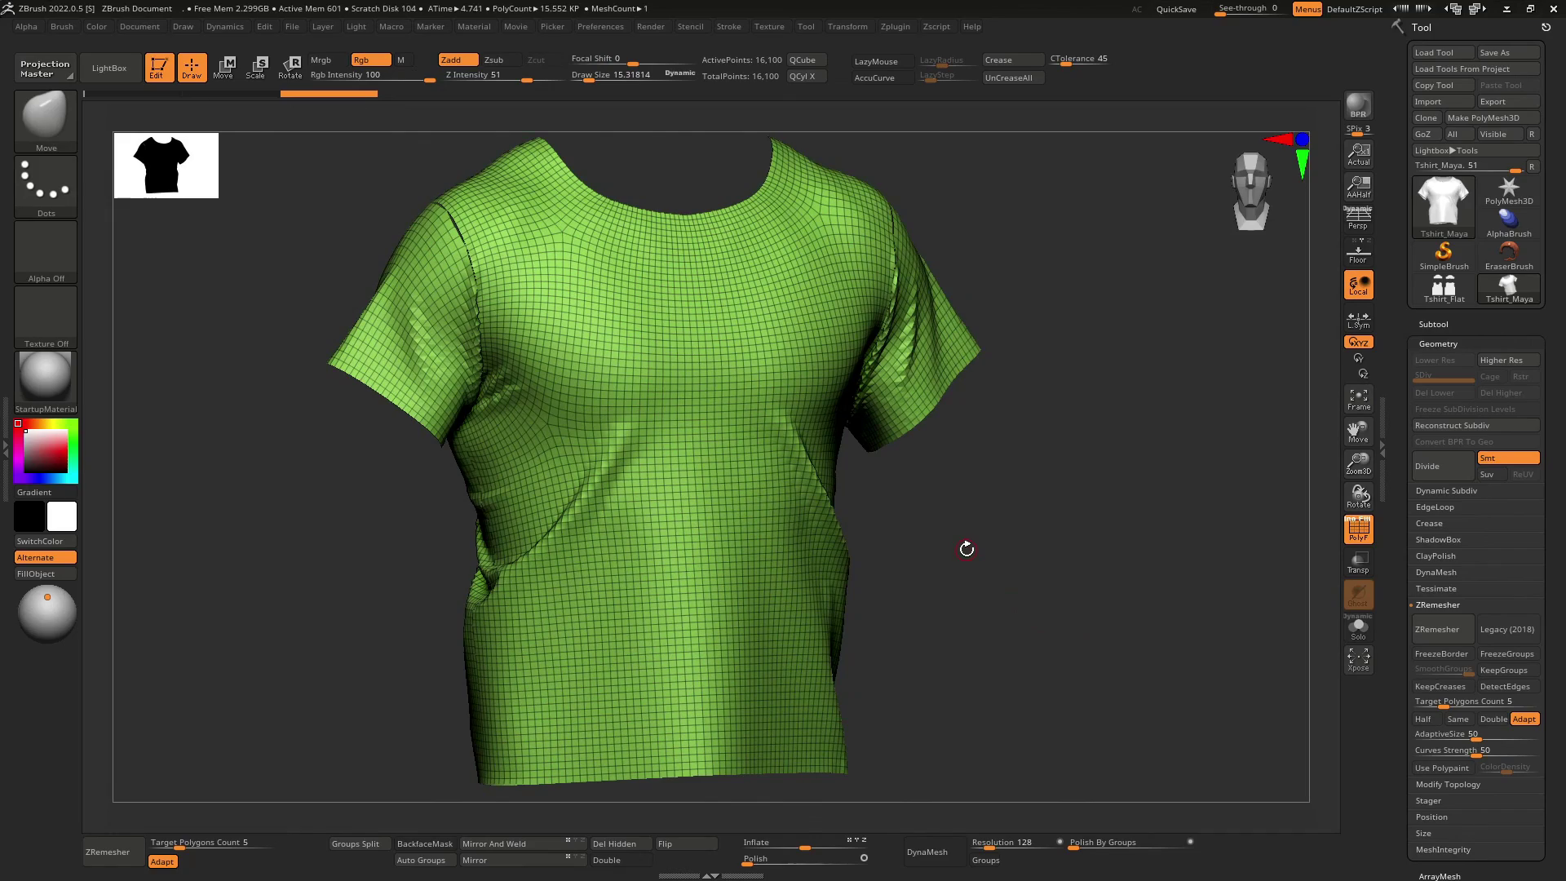